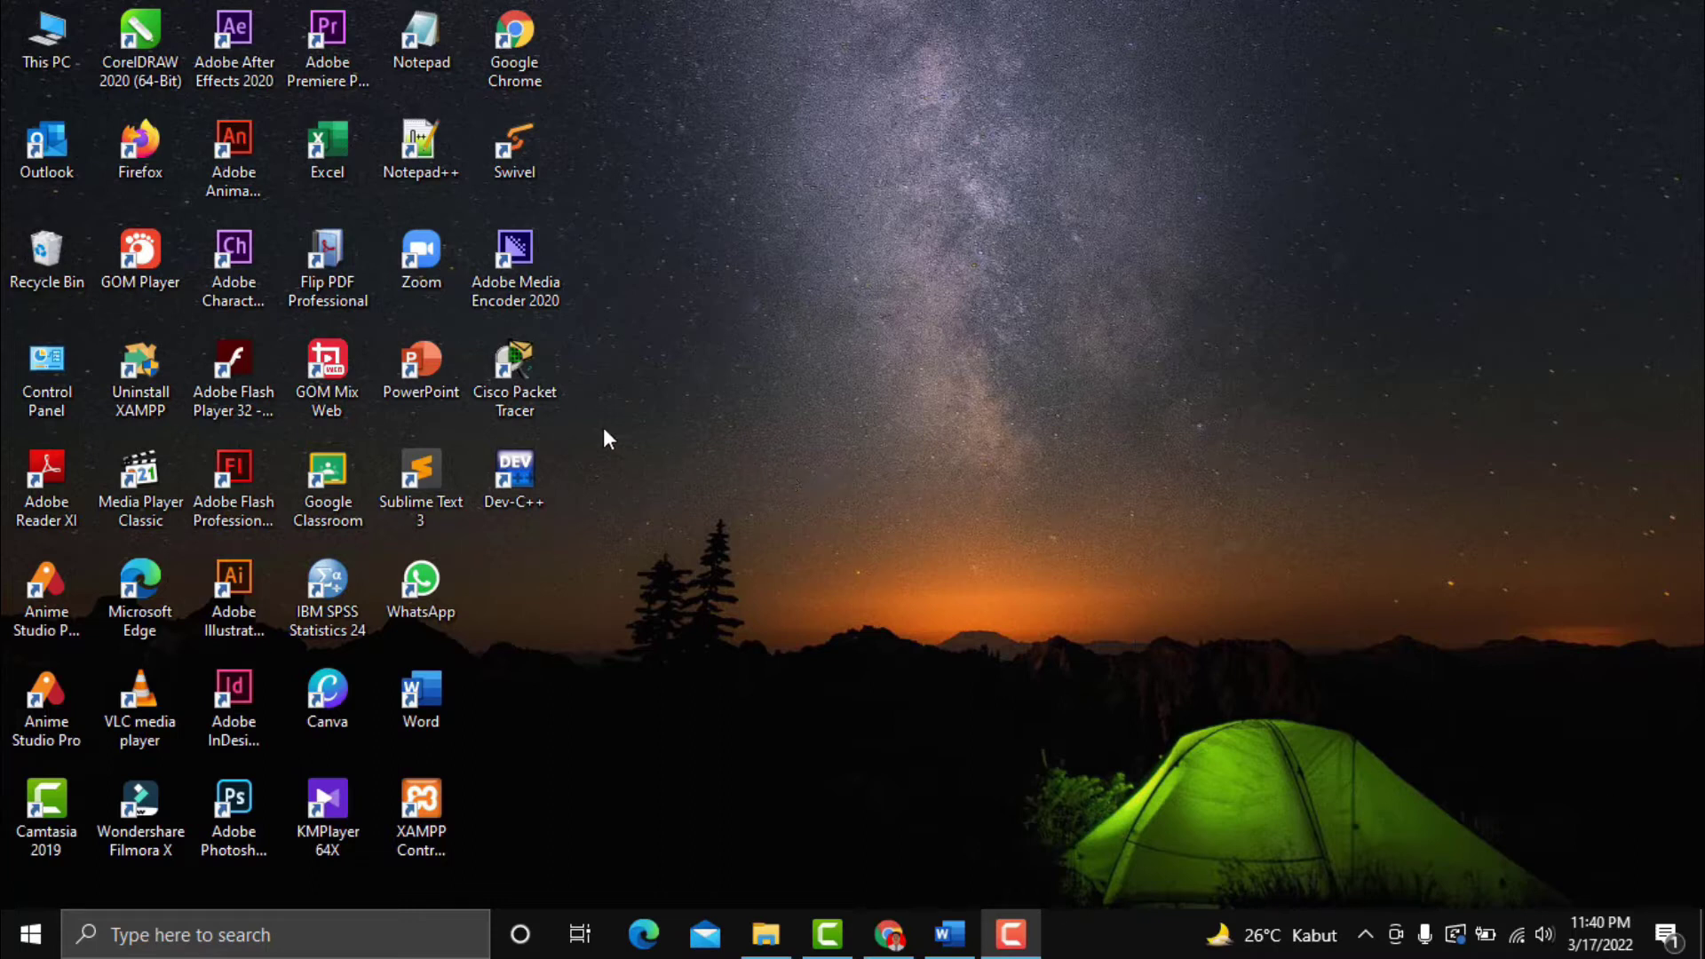
Open Cisco Packet Tracer in a maximized window and place a generic Server-PT near the upper edge of the workspace.
double_click(530, 388)
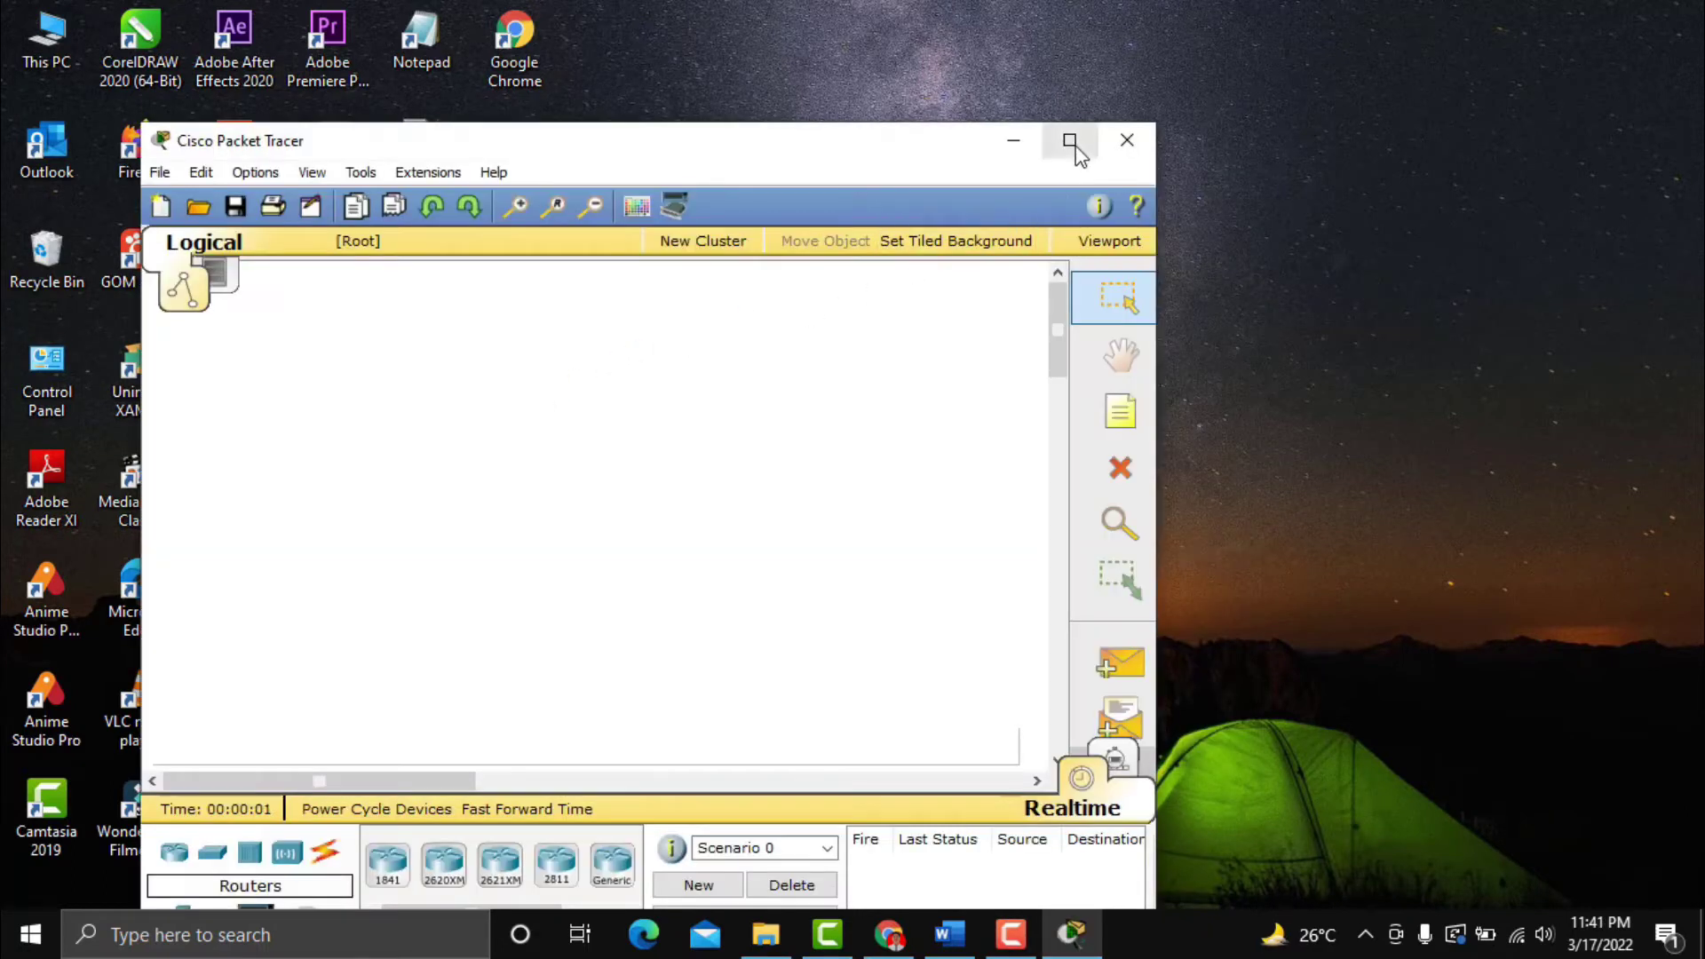
left_click(1070, 144)
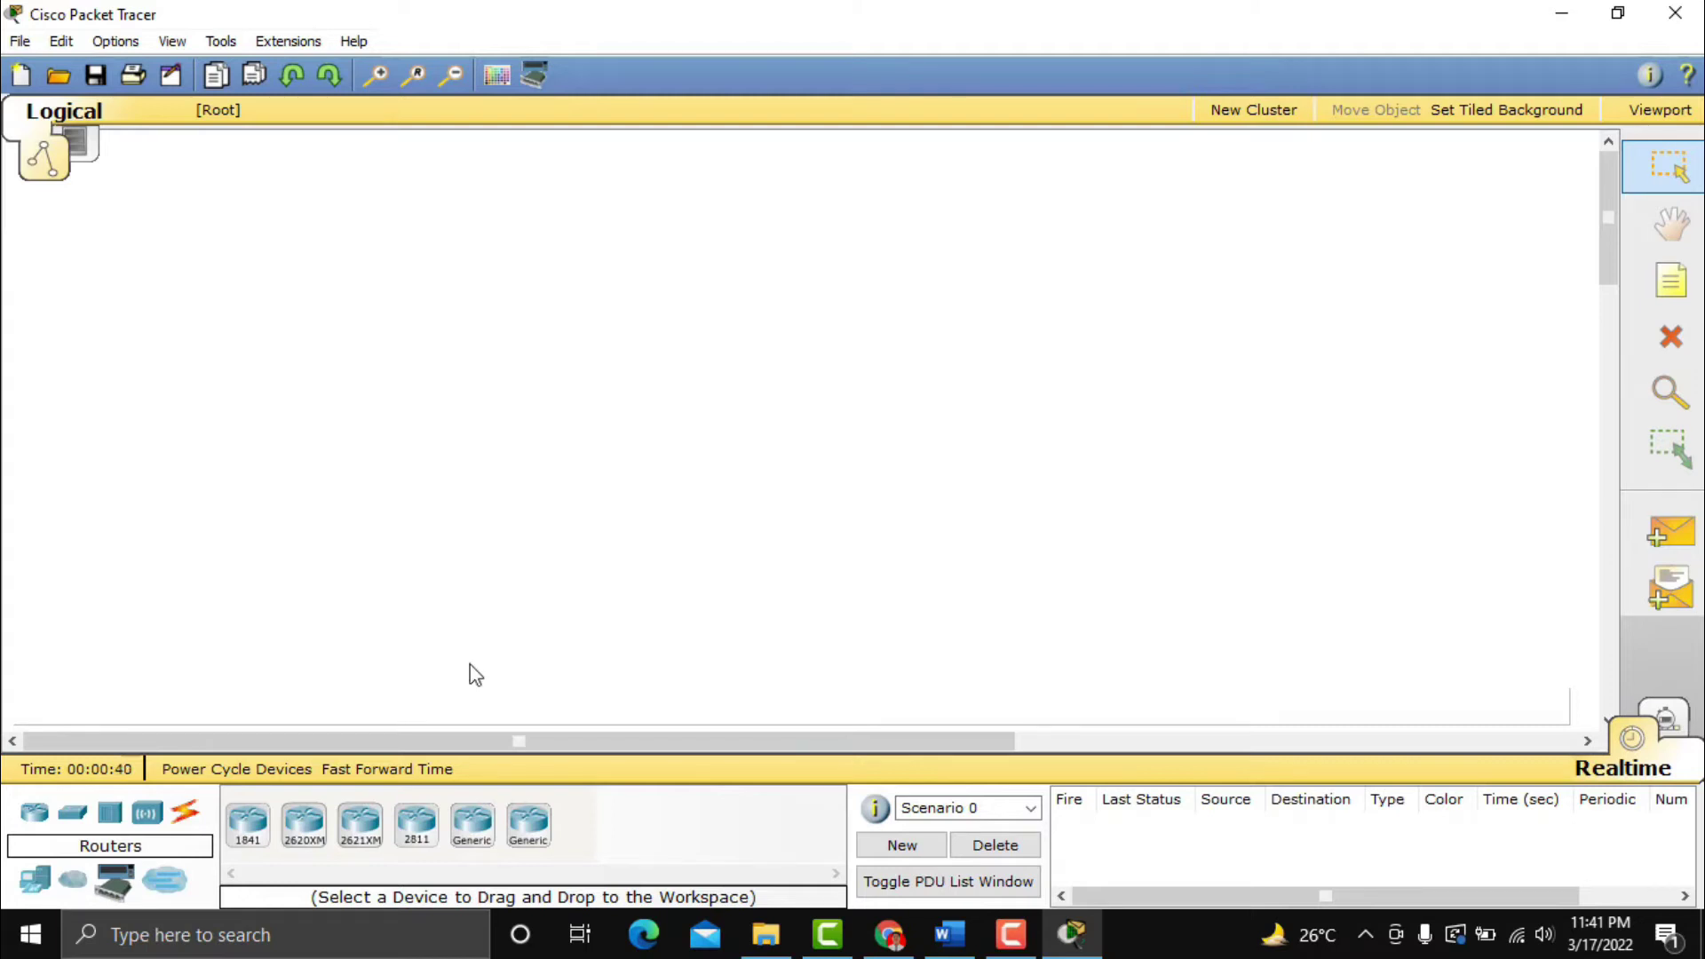
left_click(36, 882)
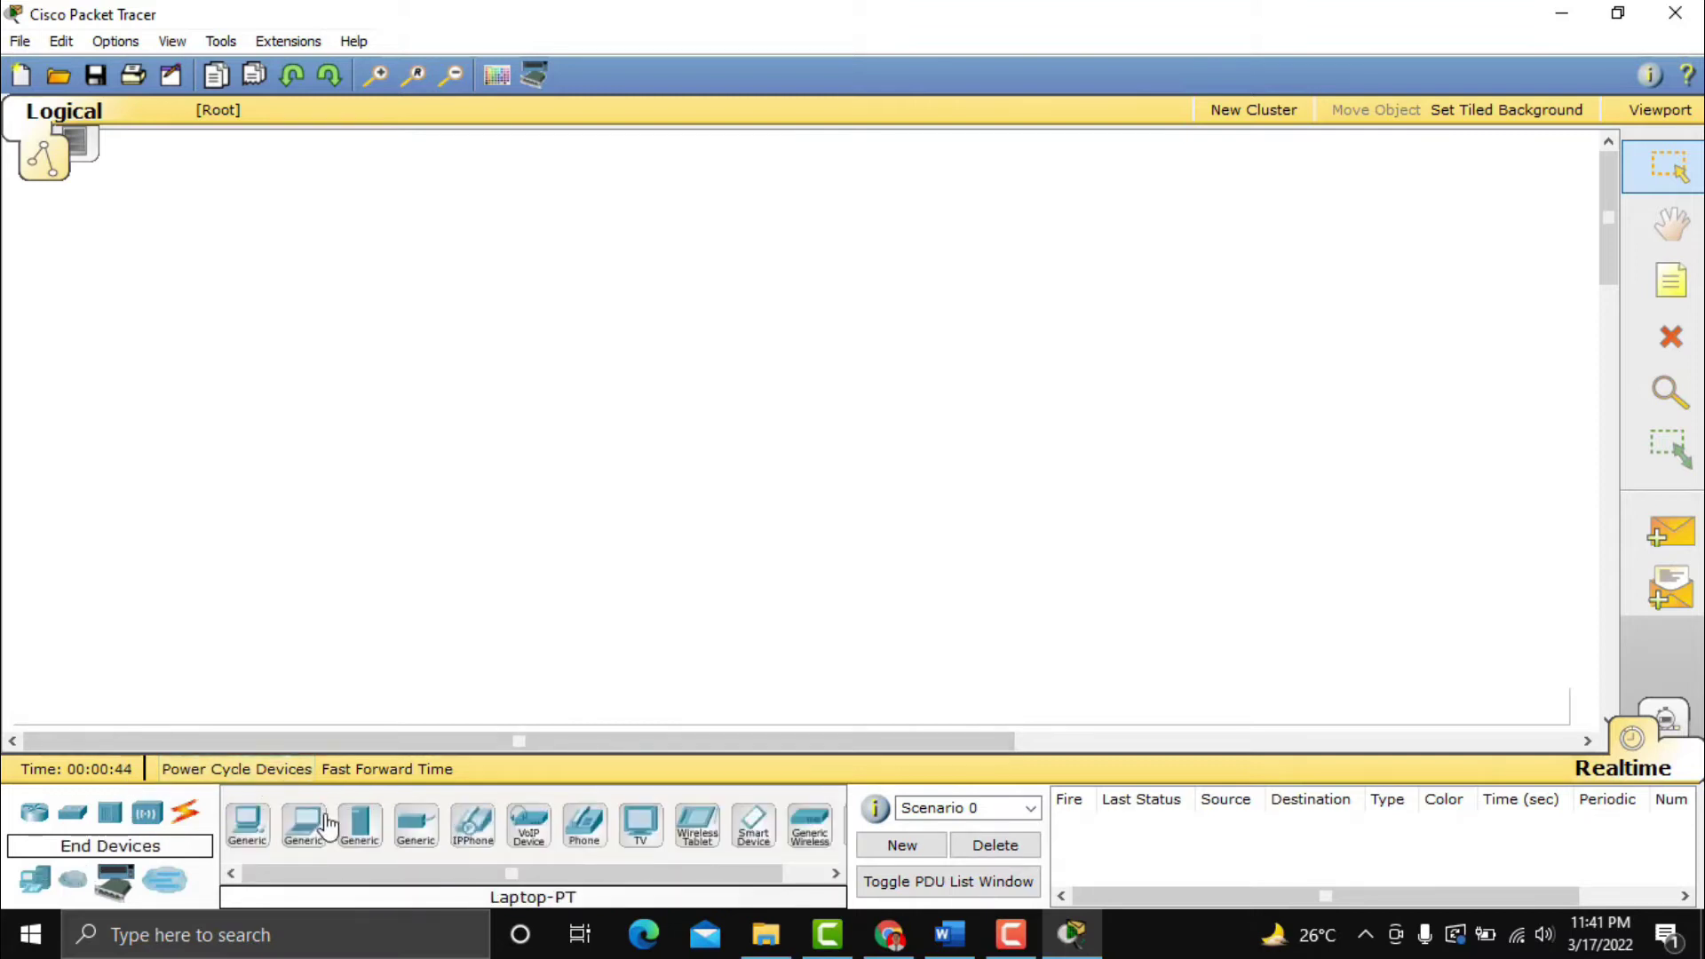
left_click(360, 844)
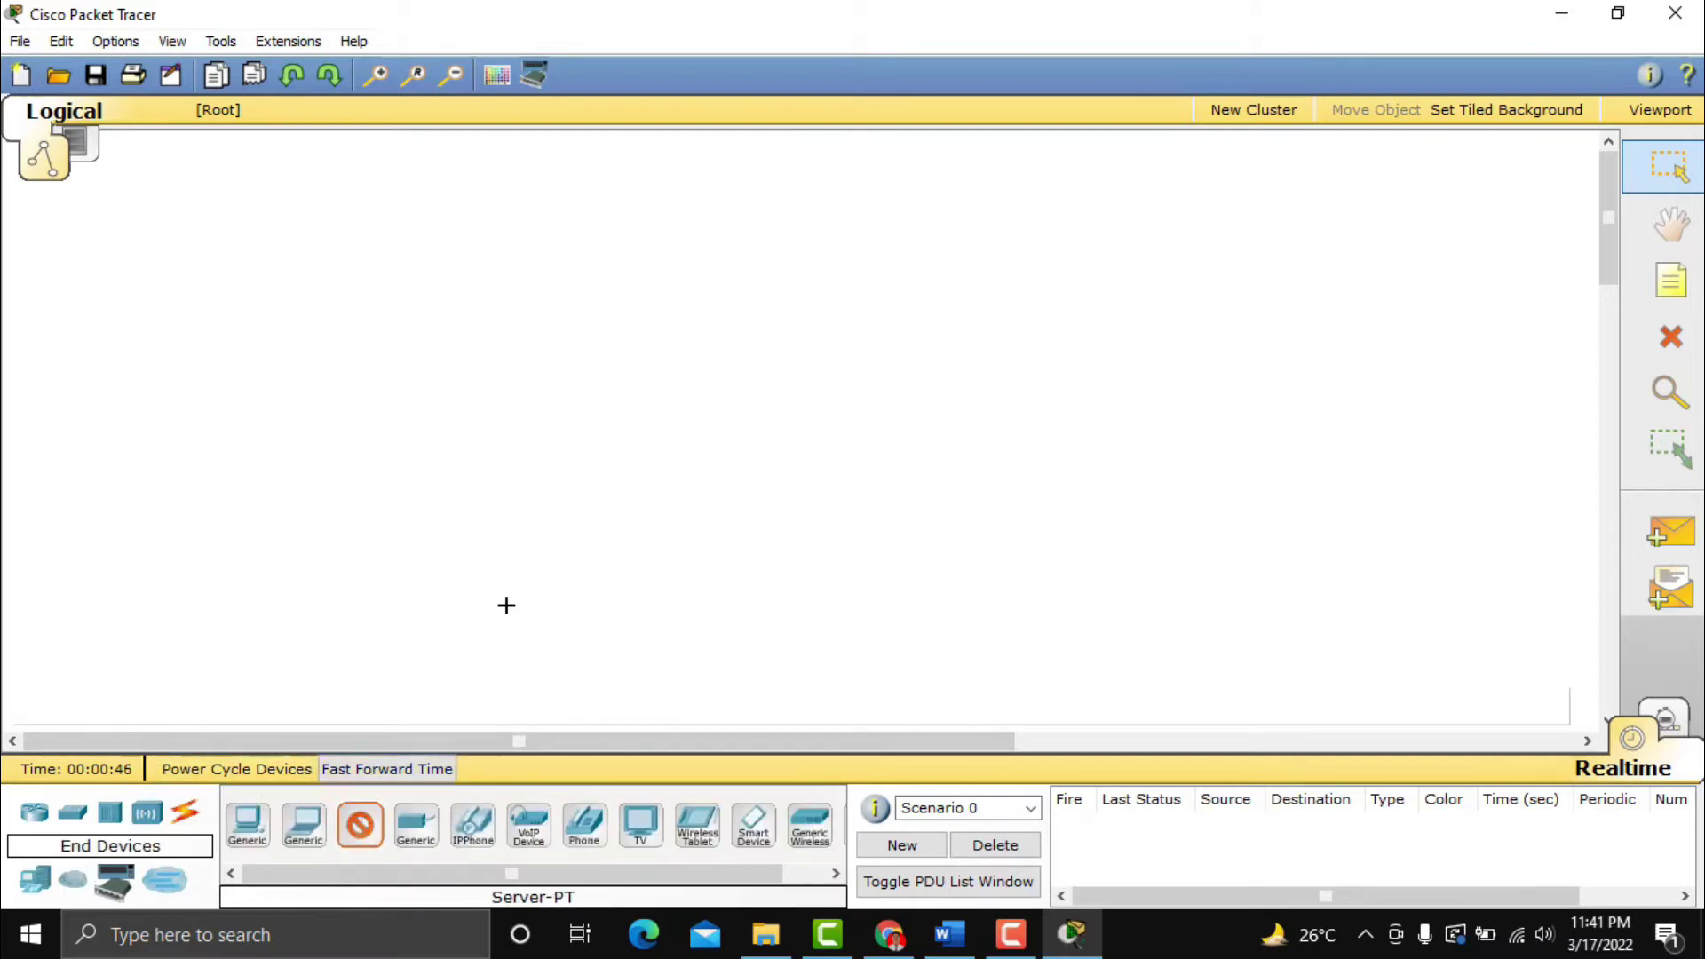
left_click(578, 181)
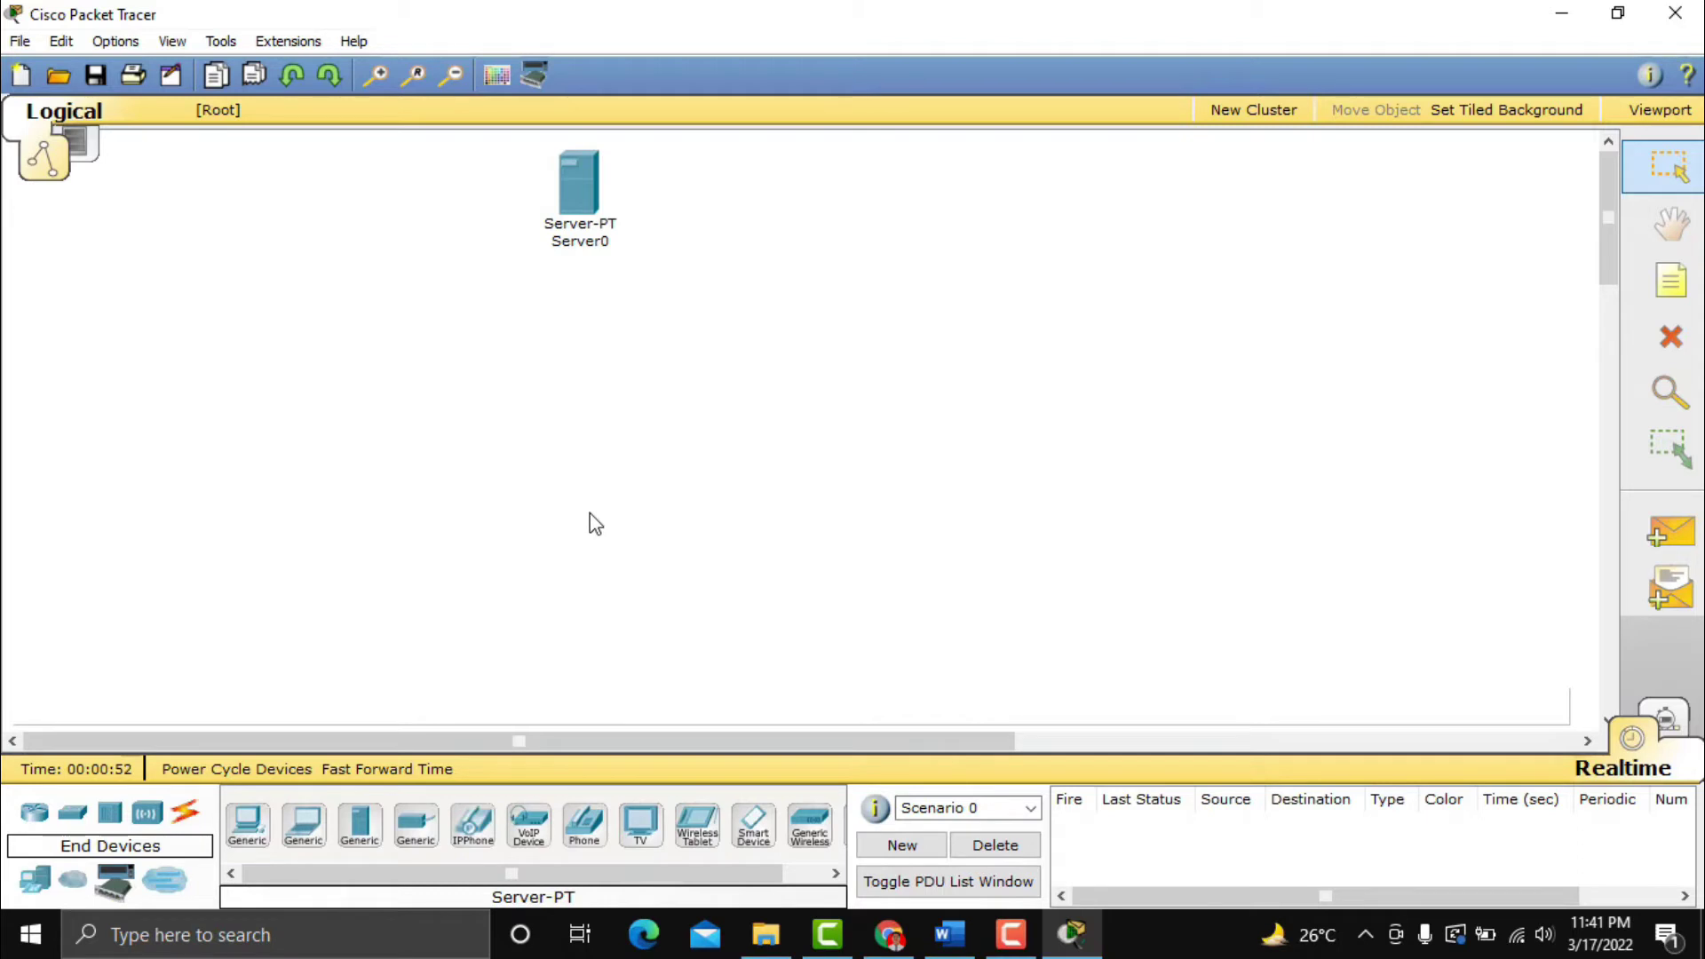
Place a 2950-24 switch in the workspace directly below the server.
left_click(73, 819)
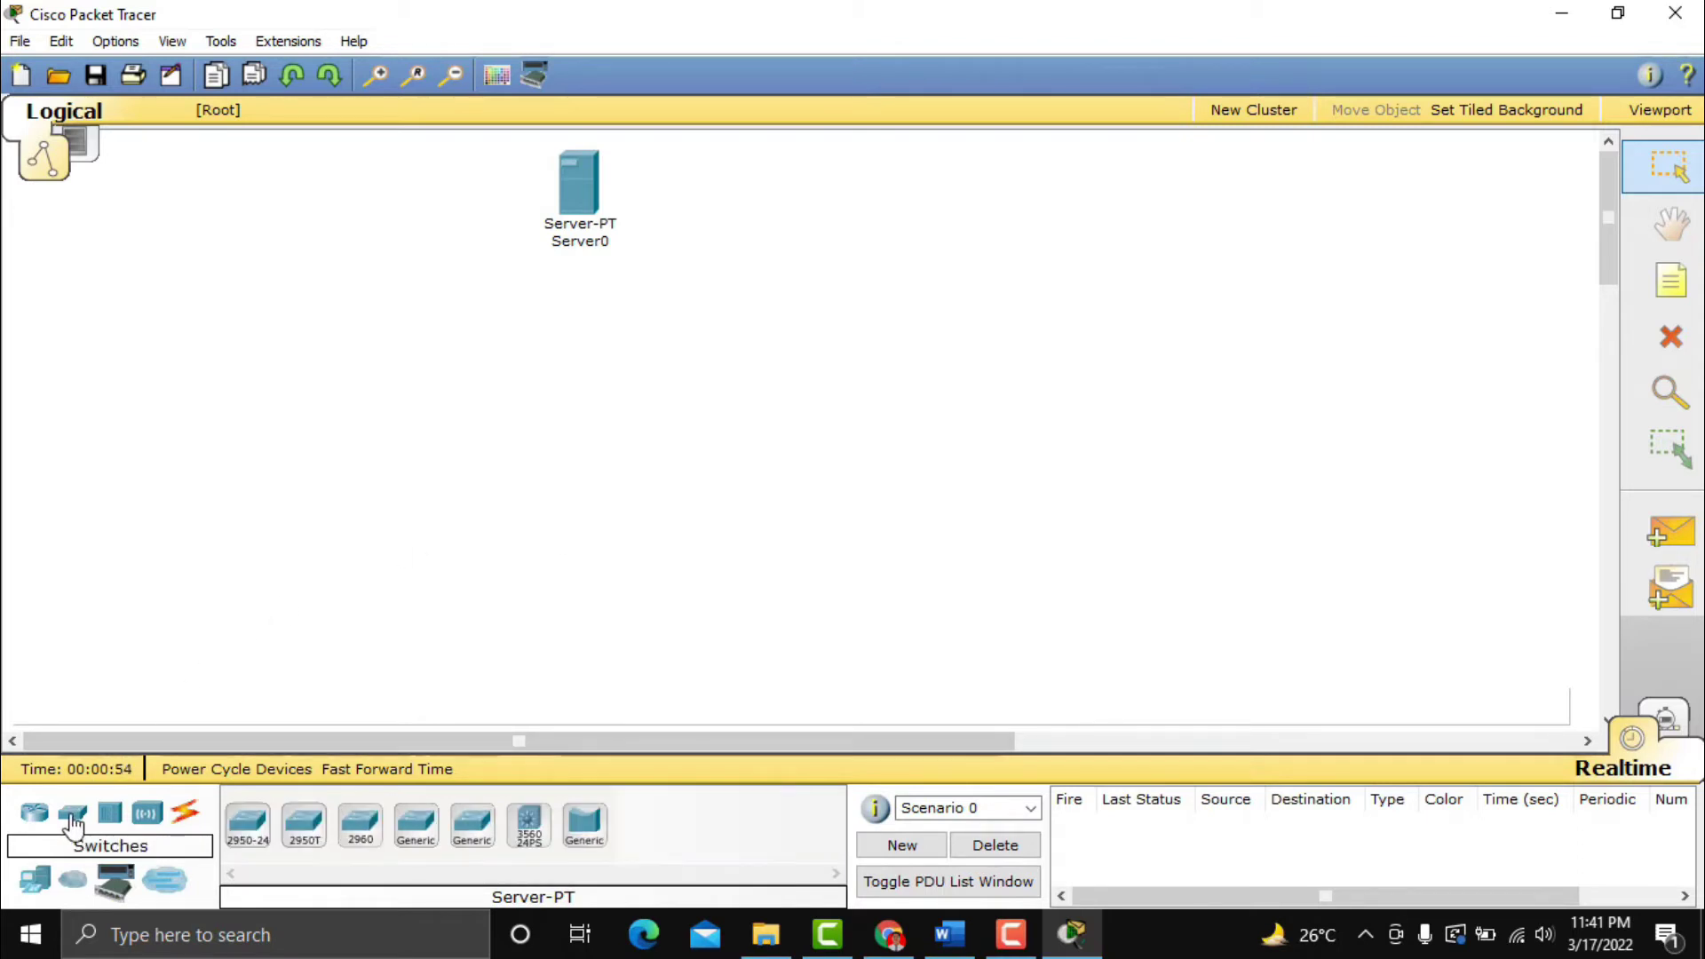
left_click(248, 824)
left_click(582, 346)
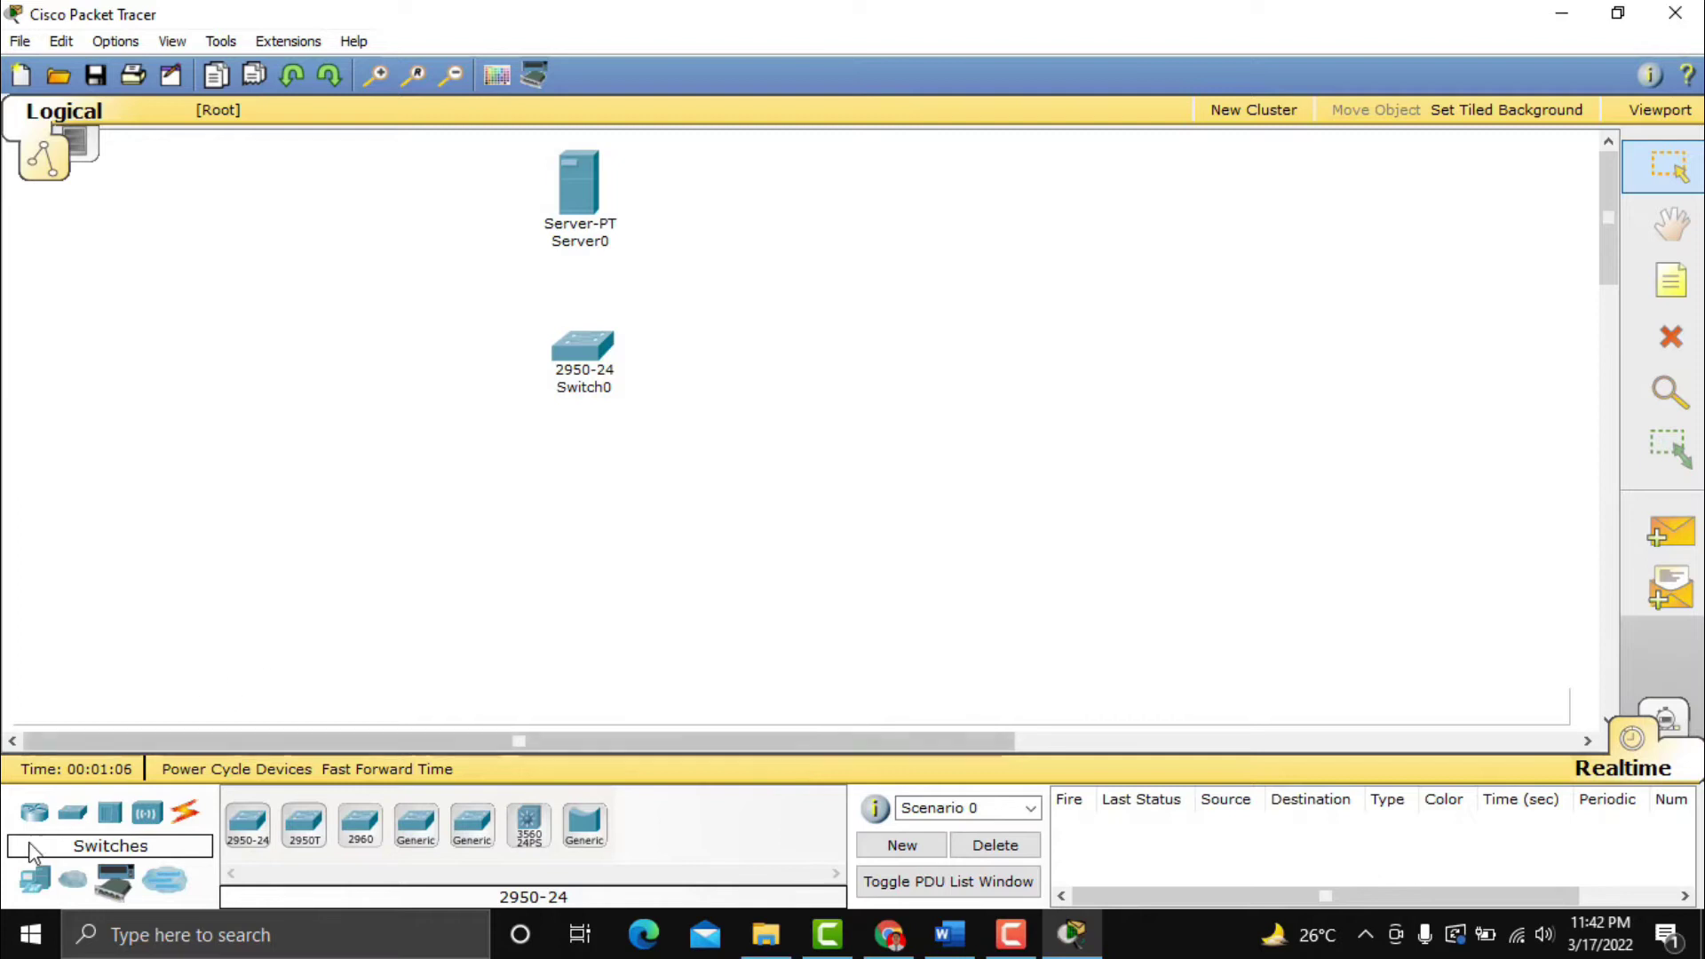
Place two generic PC-PT devices below the switch, one to its lower left and one to its lower right.
left_click(35, 879)
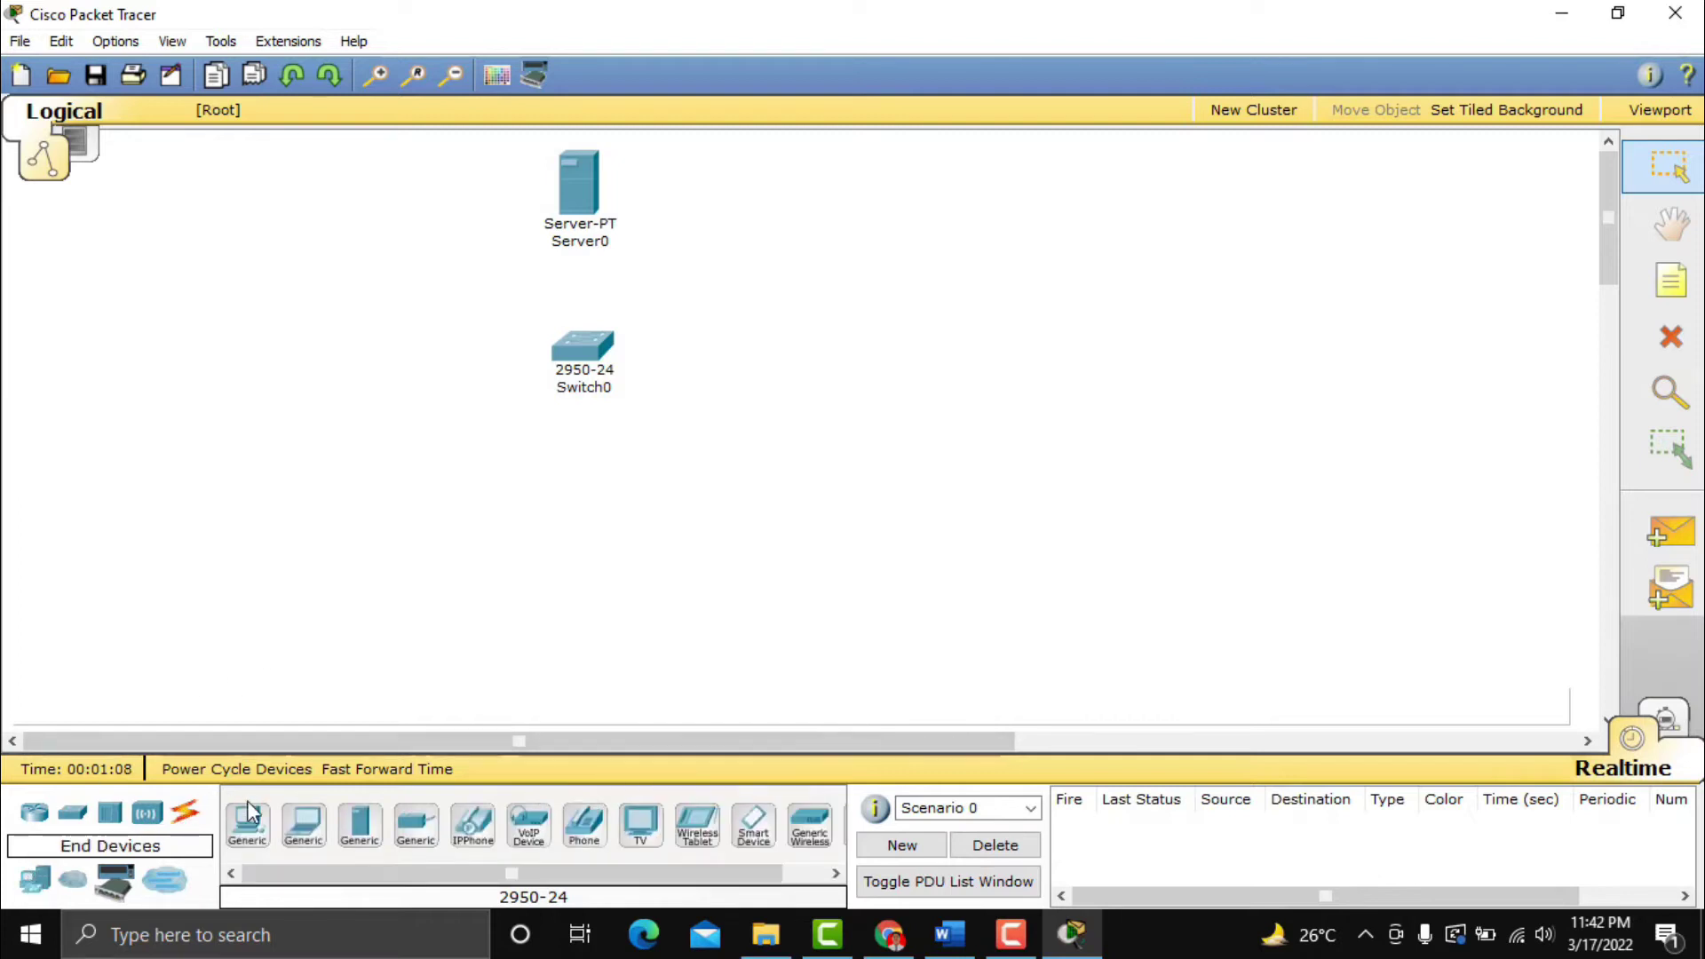
left_click(250, 835)
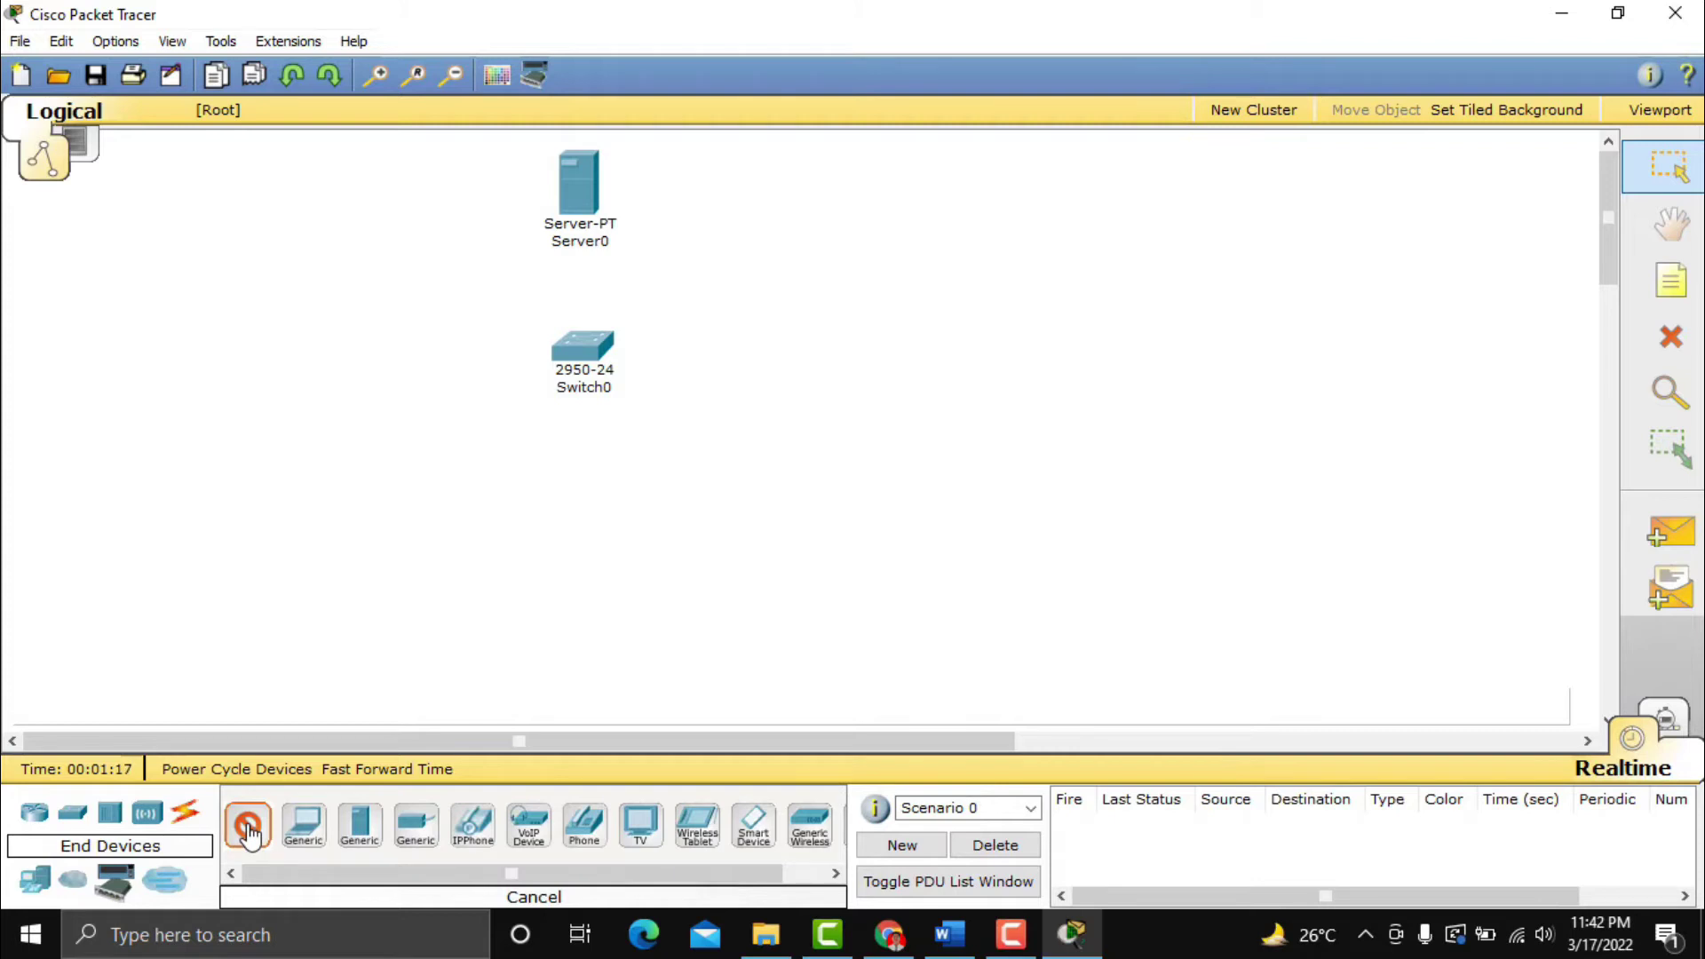
left_click(388, 546)
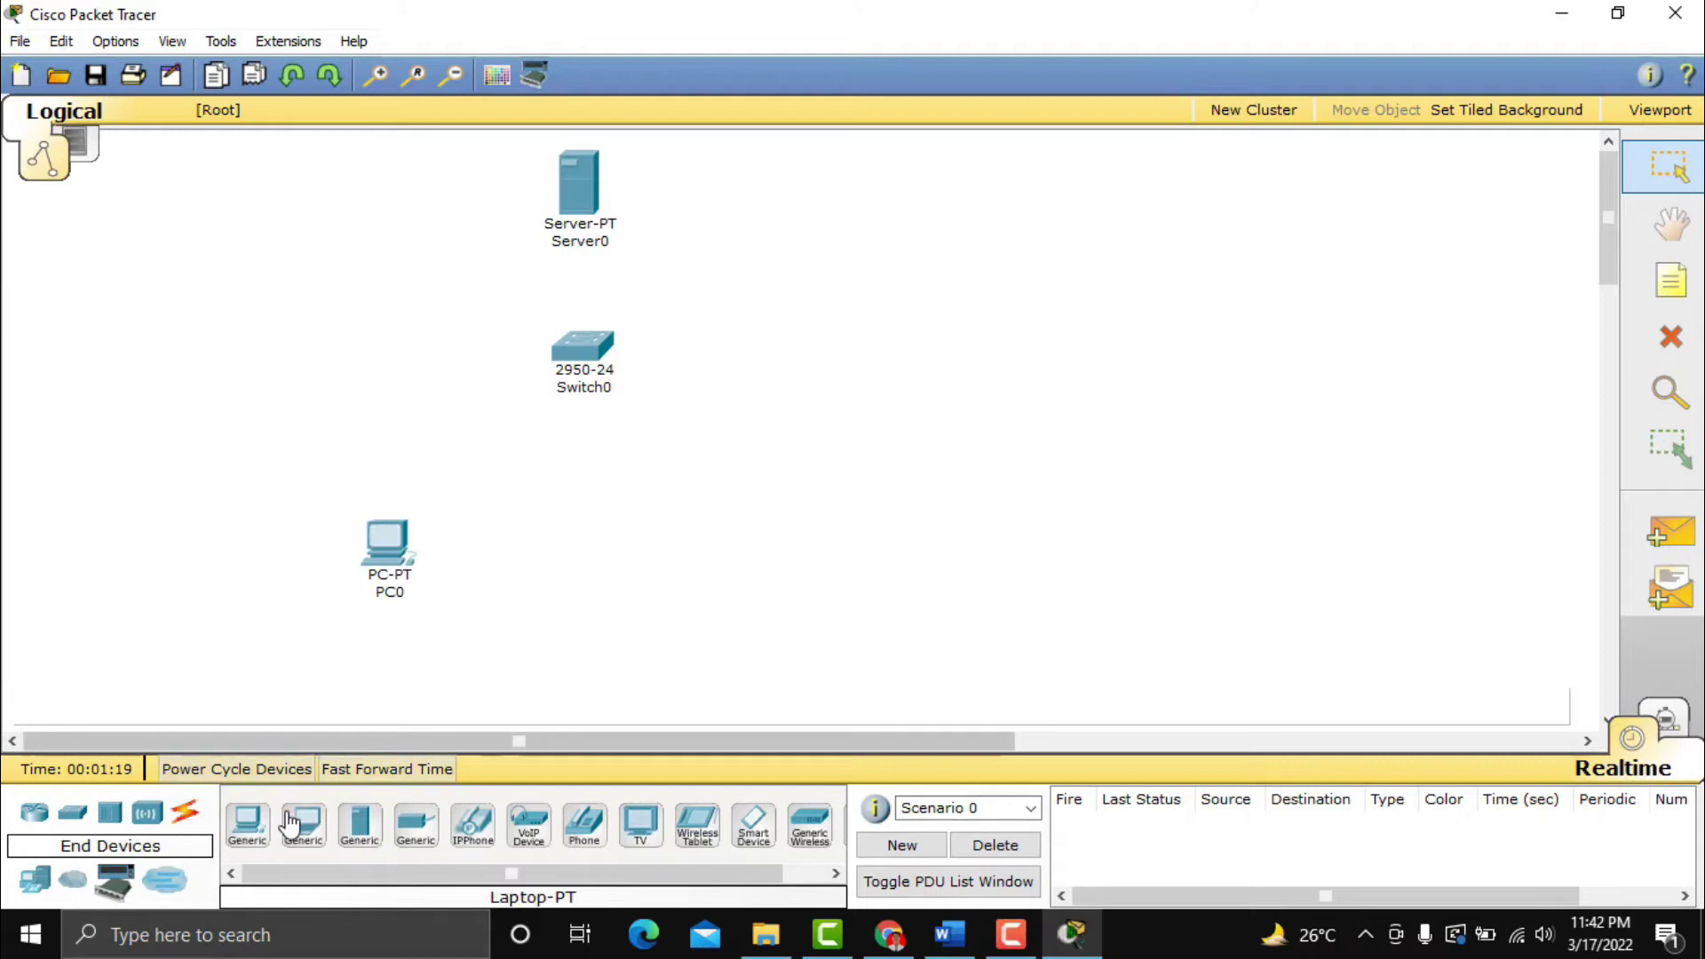
left_click(247, 824)
left_click(743, 550)
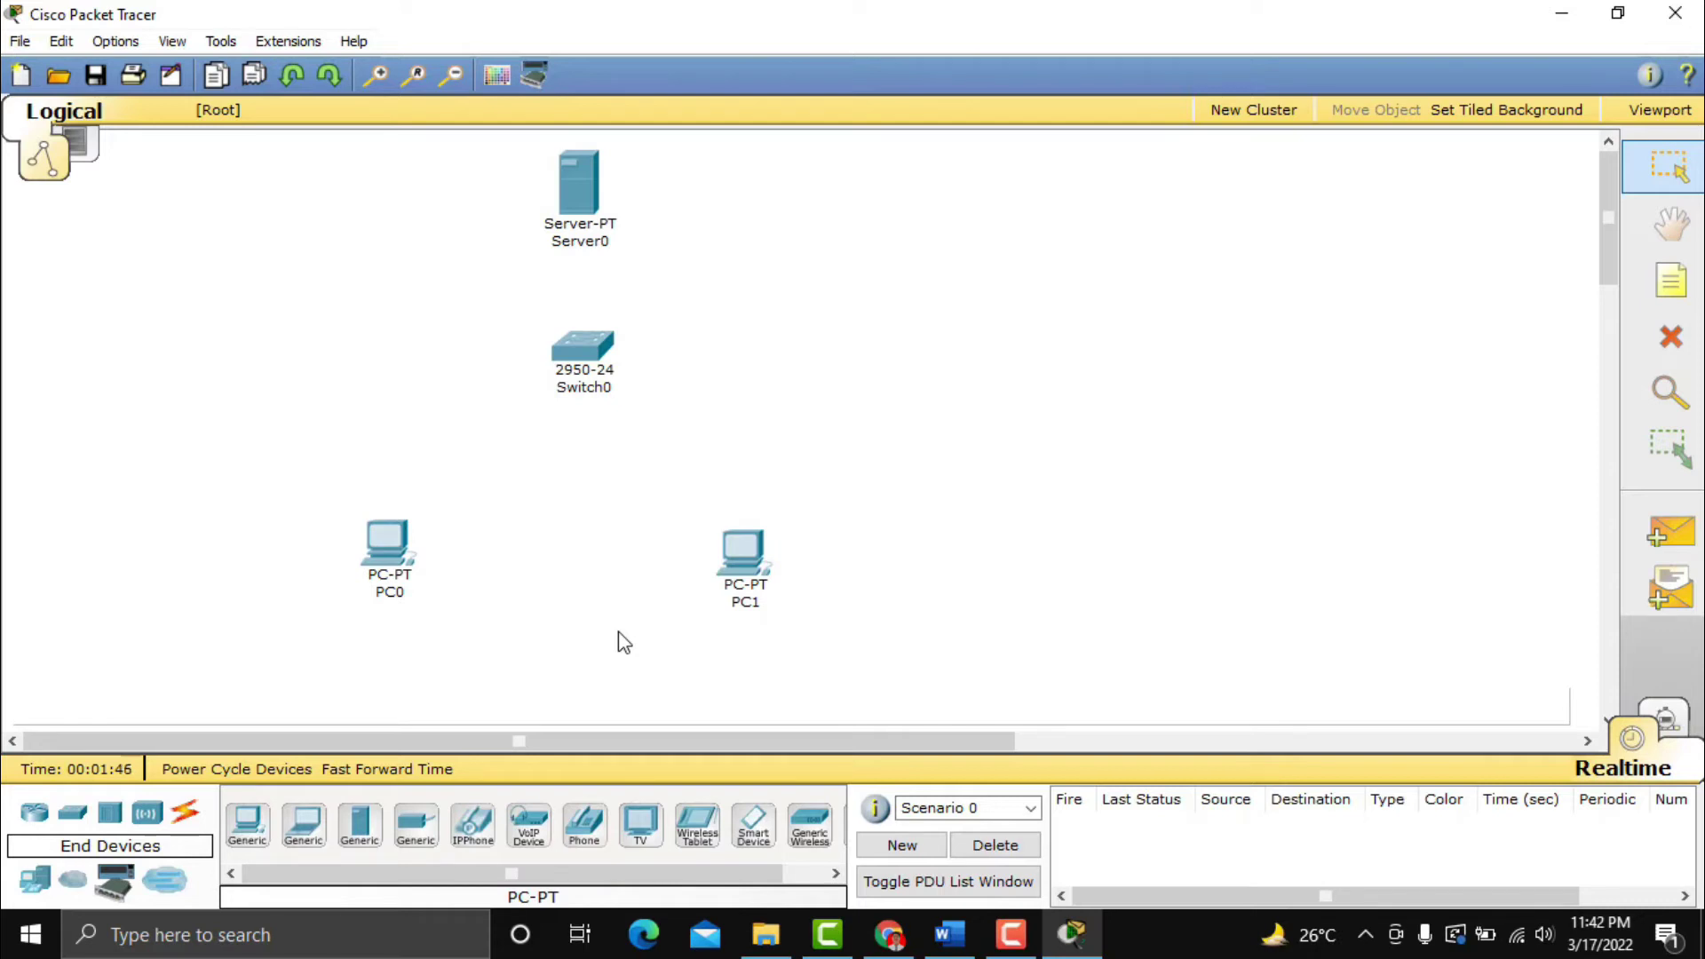
Connect Server0 to Switch0 with an automatically chosen connection type.
left_click(188, 814)
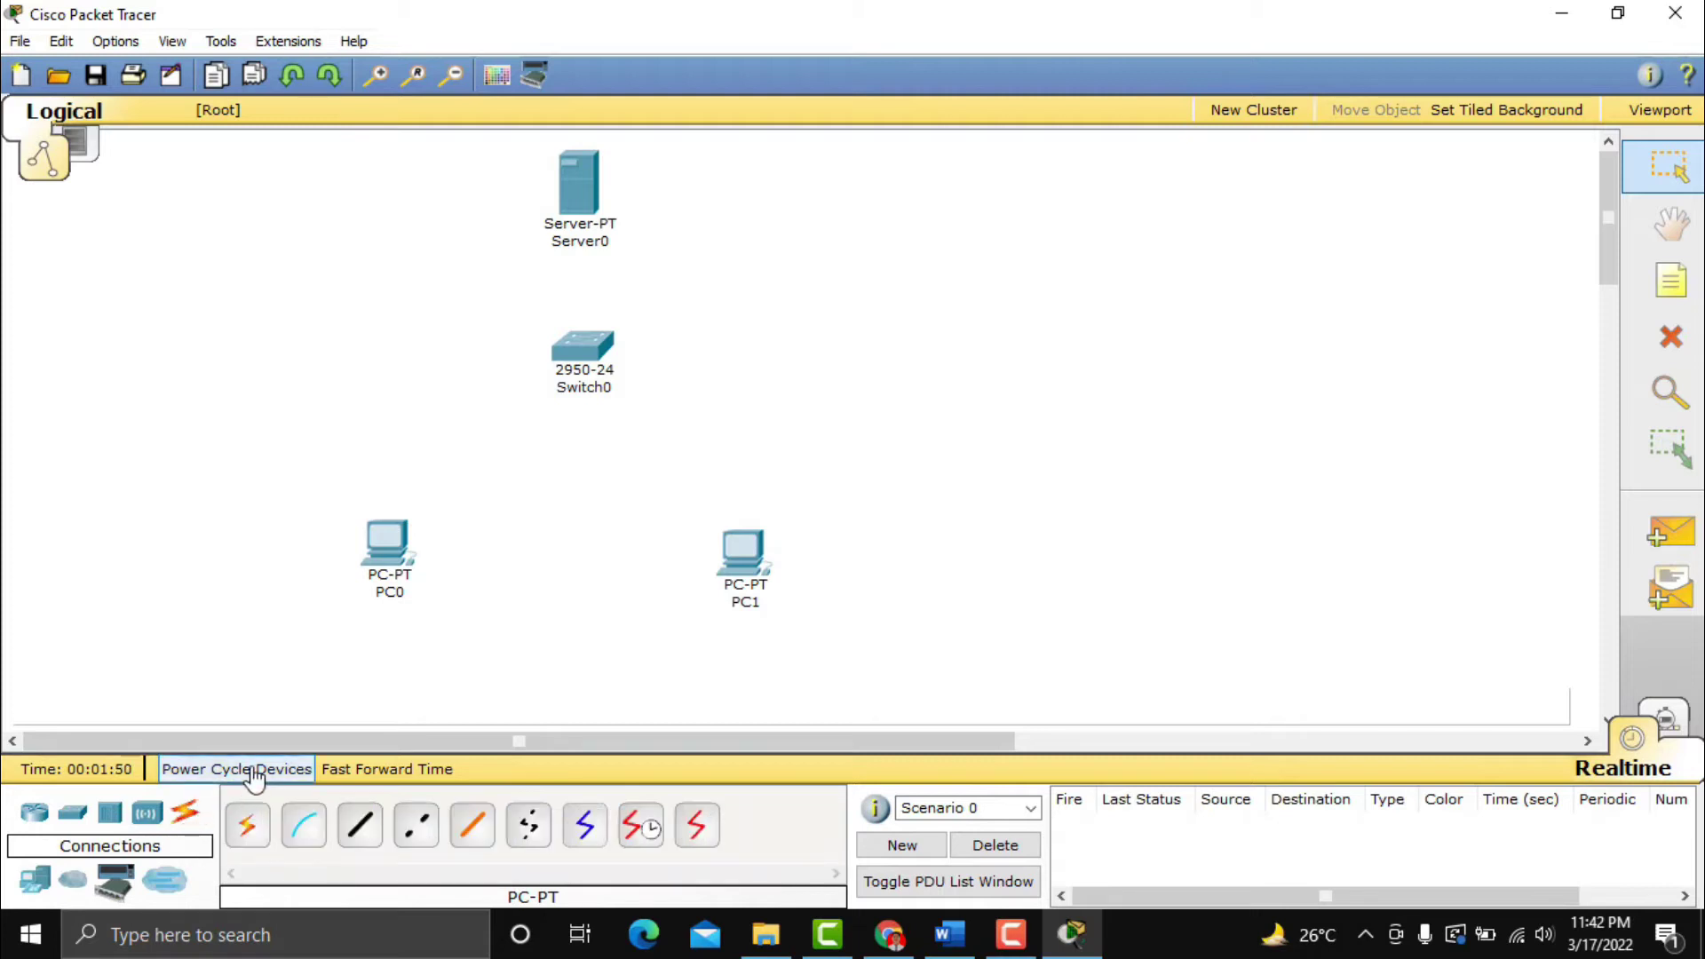
left_click(249, 835)
left_click(578, 182)
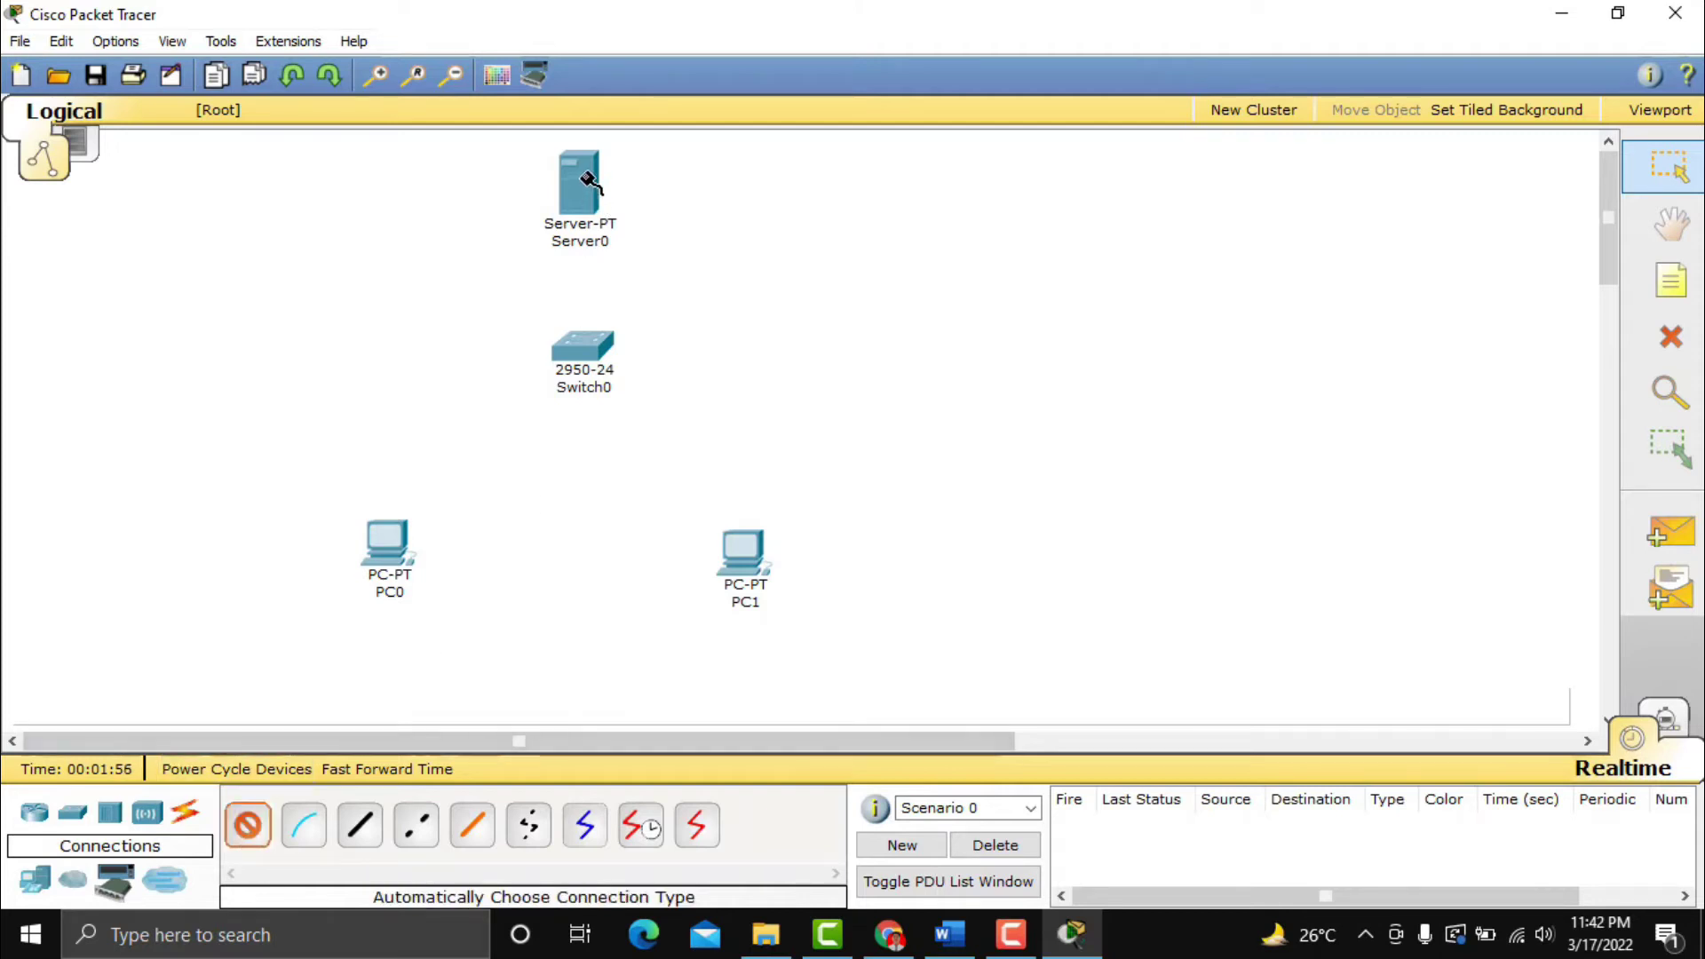
left_click(556, 344)
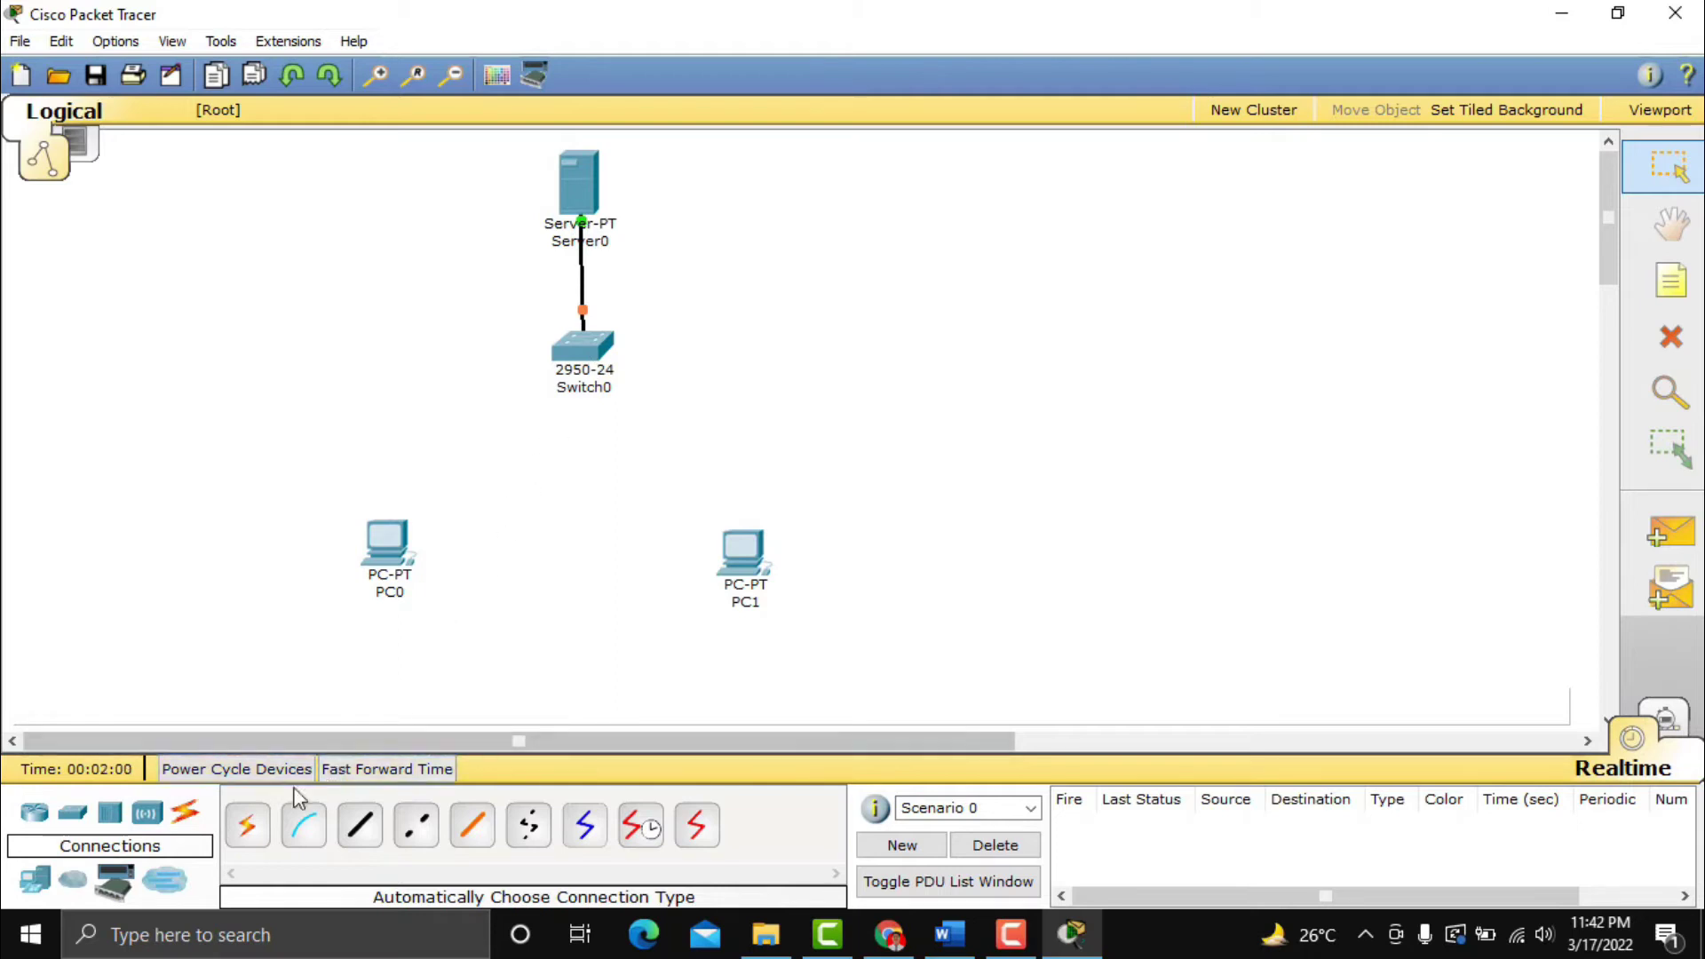
Connect Switch0 to PC0 and to PC1, using an automatically chosen connection type for both links.
left_click(248, 827)
left_click(576, 348)
left_click(388, 538)
left_click(249, 828)
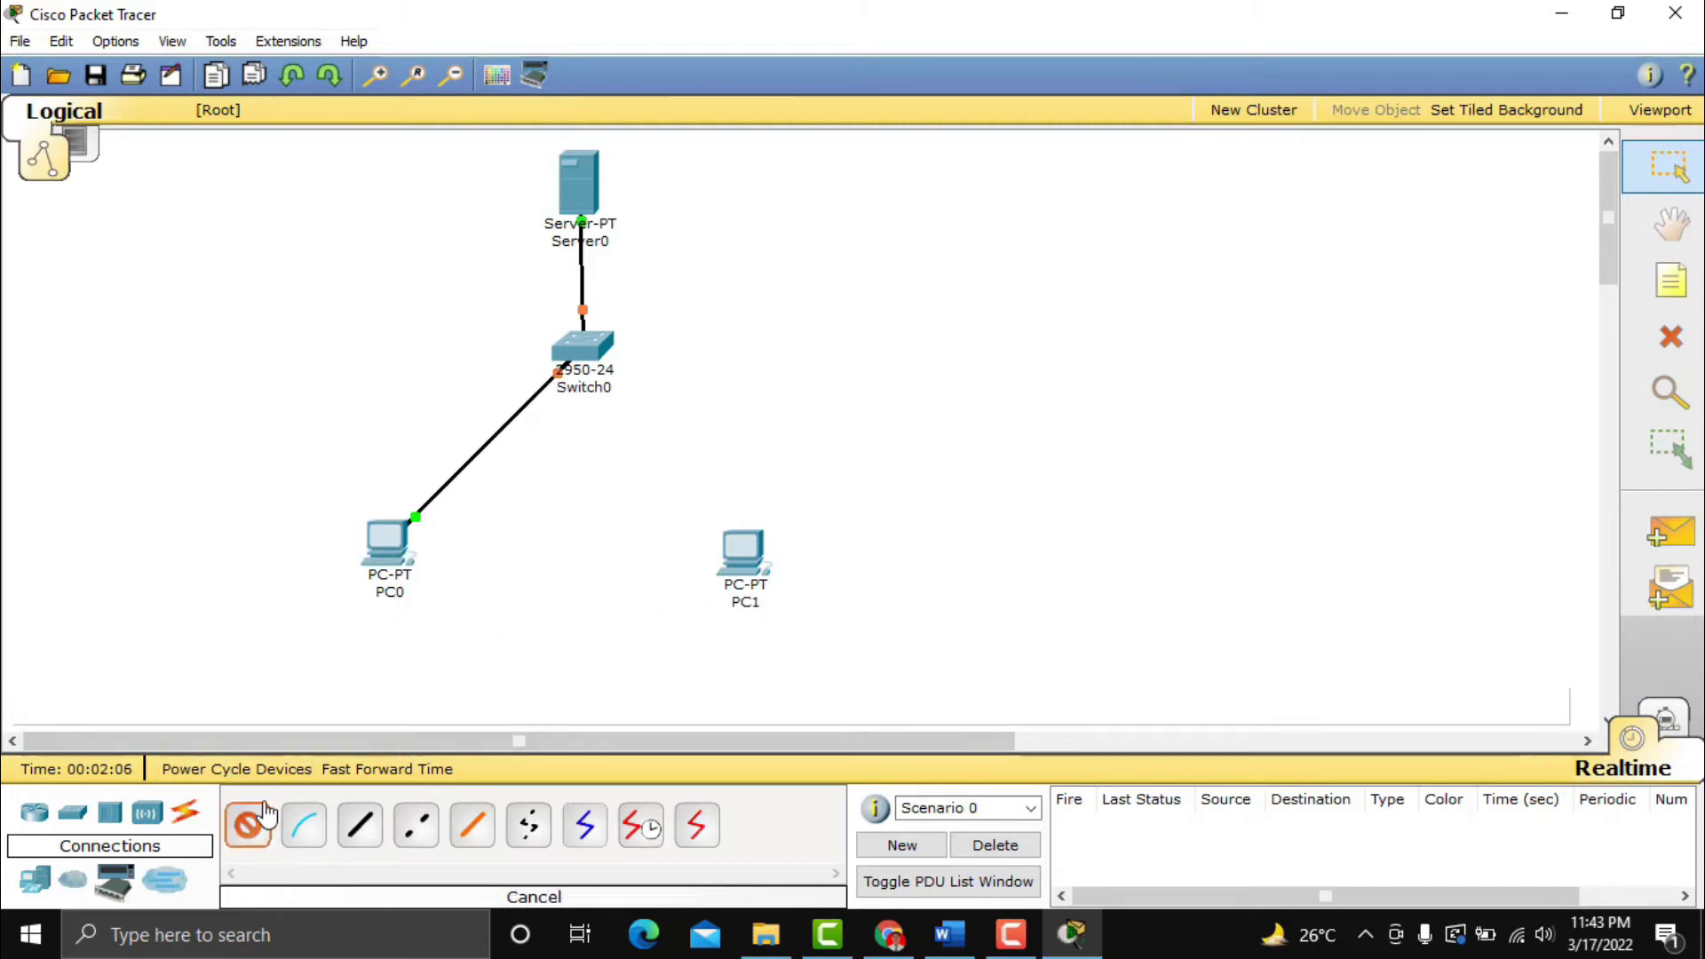
left_click(596, 348)
left_click(744, 555)
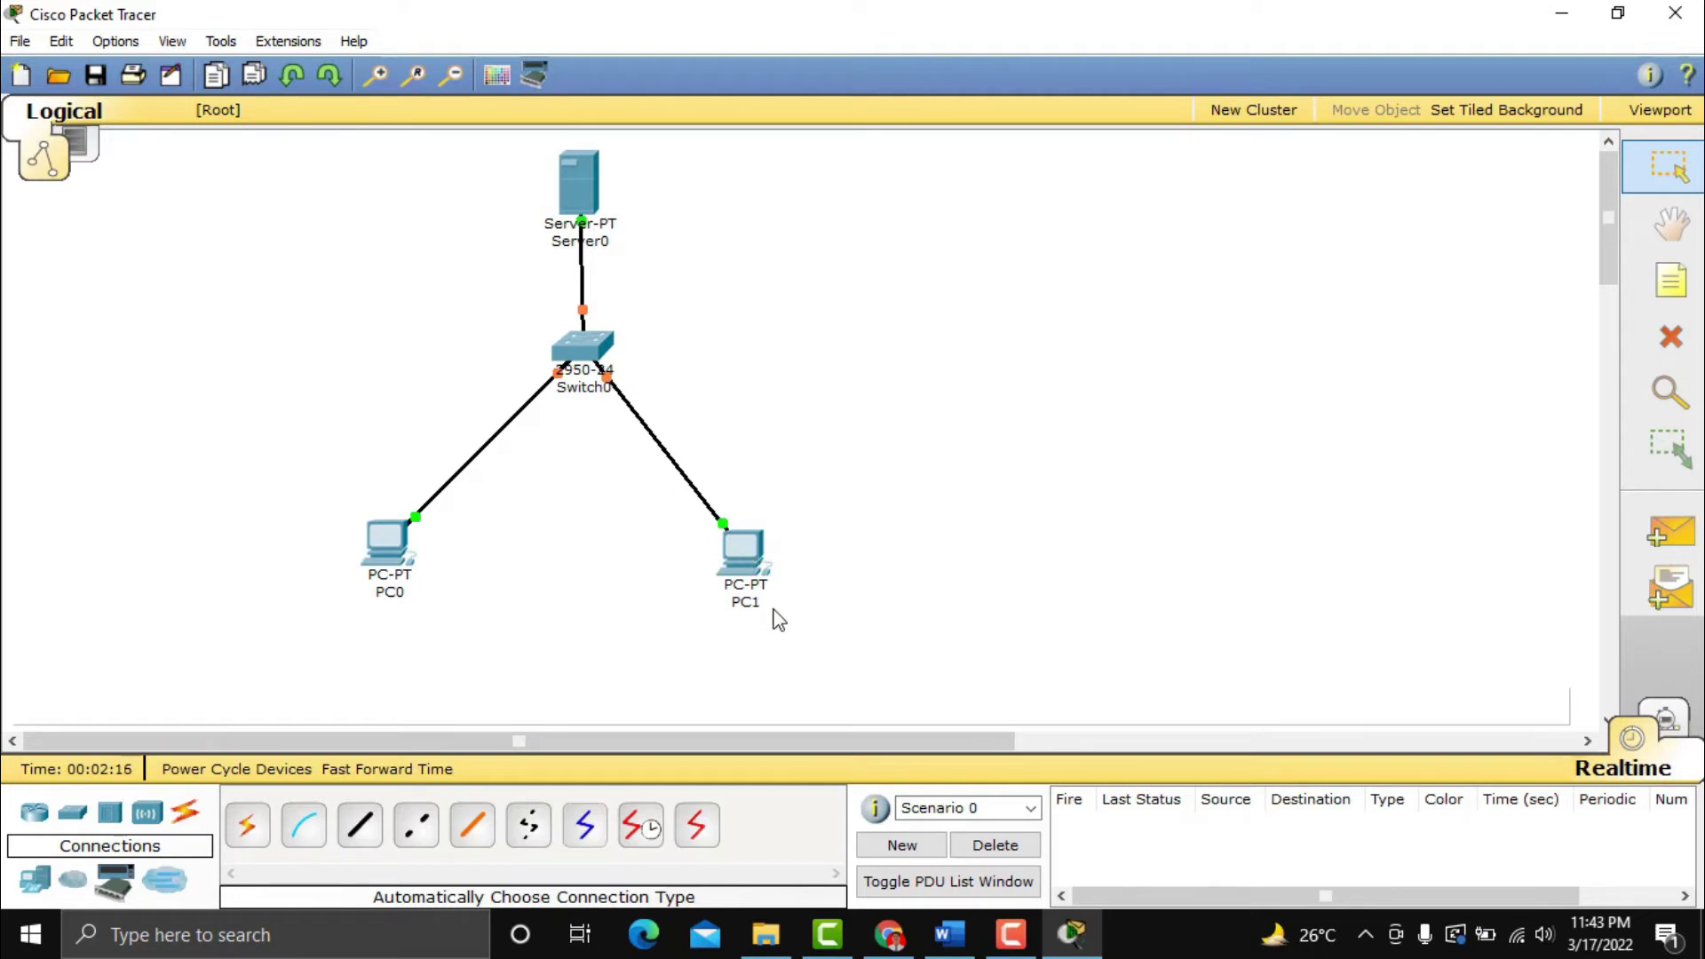
Rename the PC to the lower right of the switch as "PC 2".
mouse_move(769, 616)
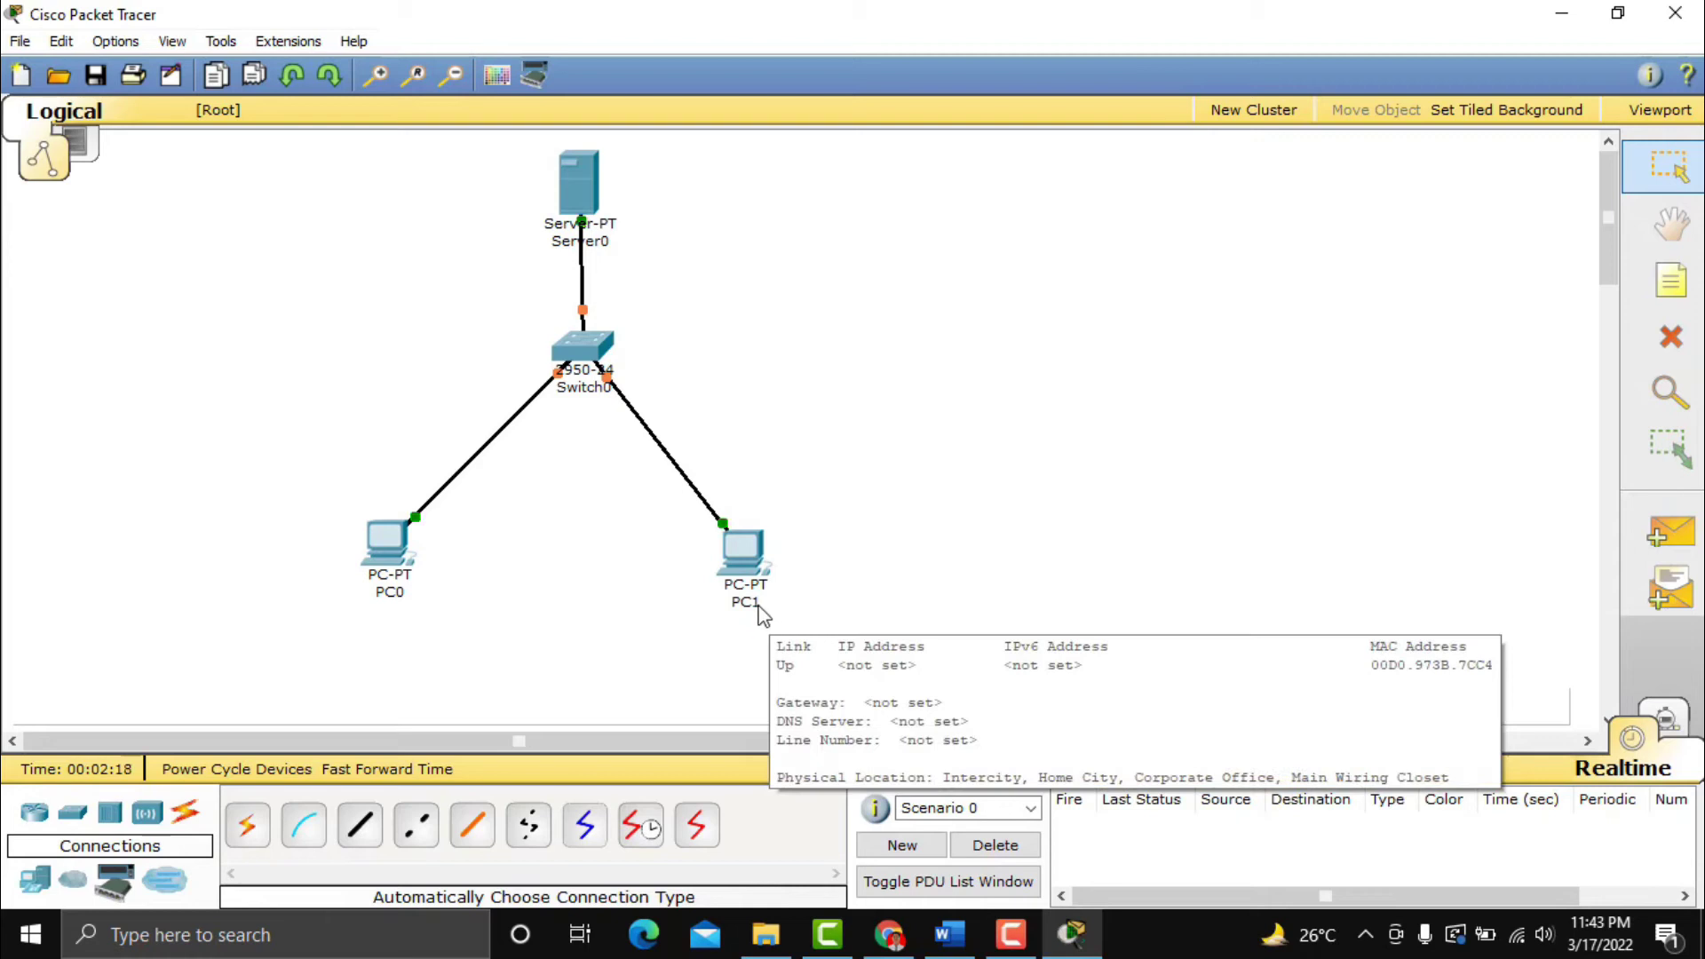
left_click(756, 604)
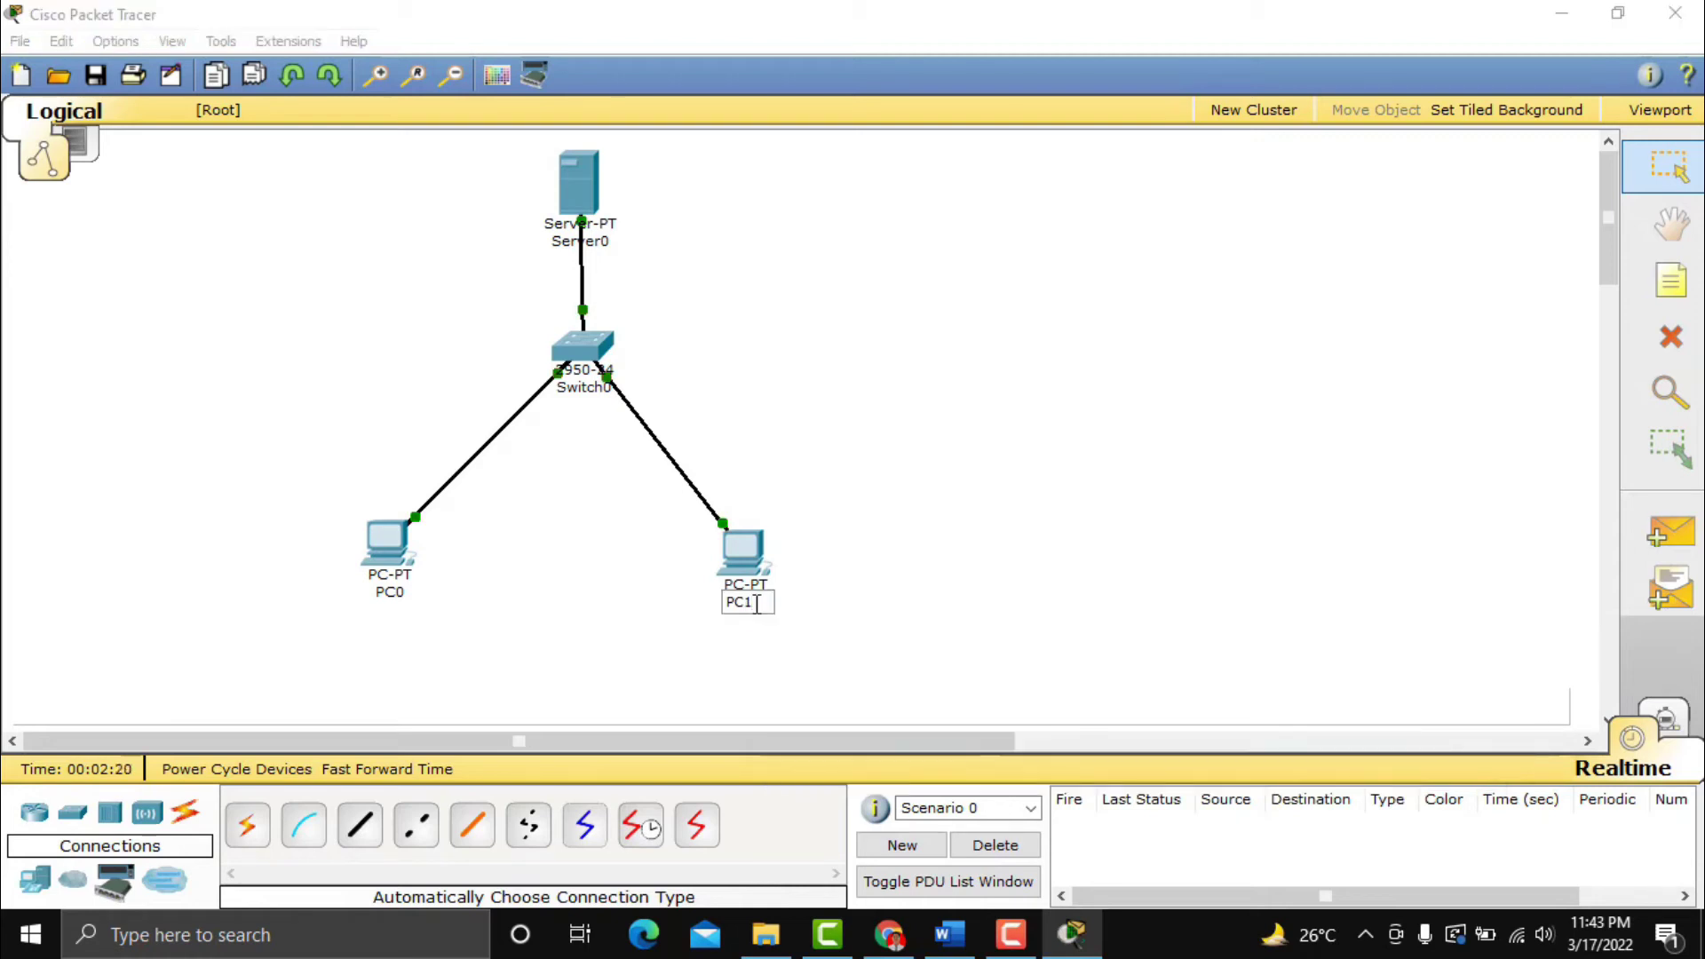
key("BackSpace")
key("BackSpace")
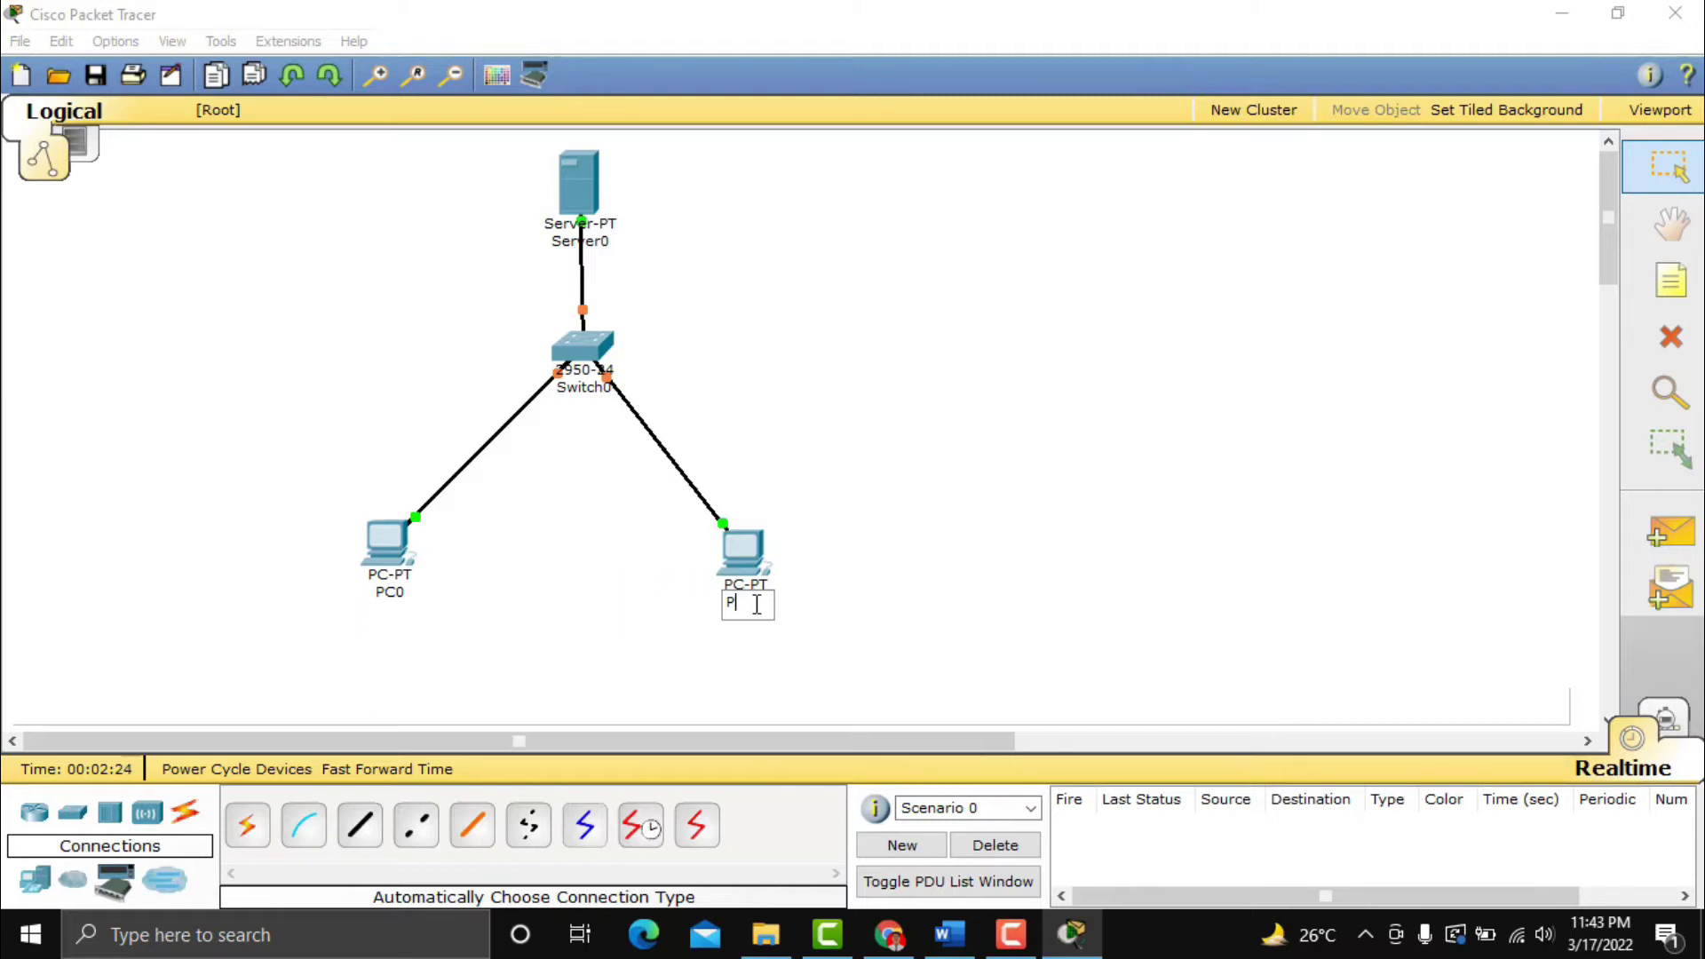
type("C 2")
Rename the PC to the lower left of the switch as "PC 1".
left_click(406, 600)
left_click(407, 598)
key("BackSpace")
type("1")
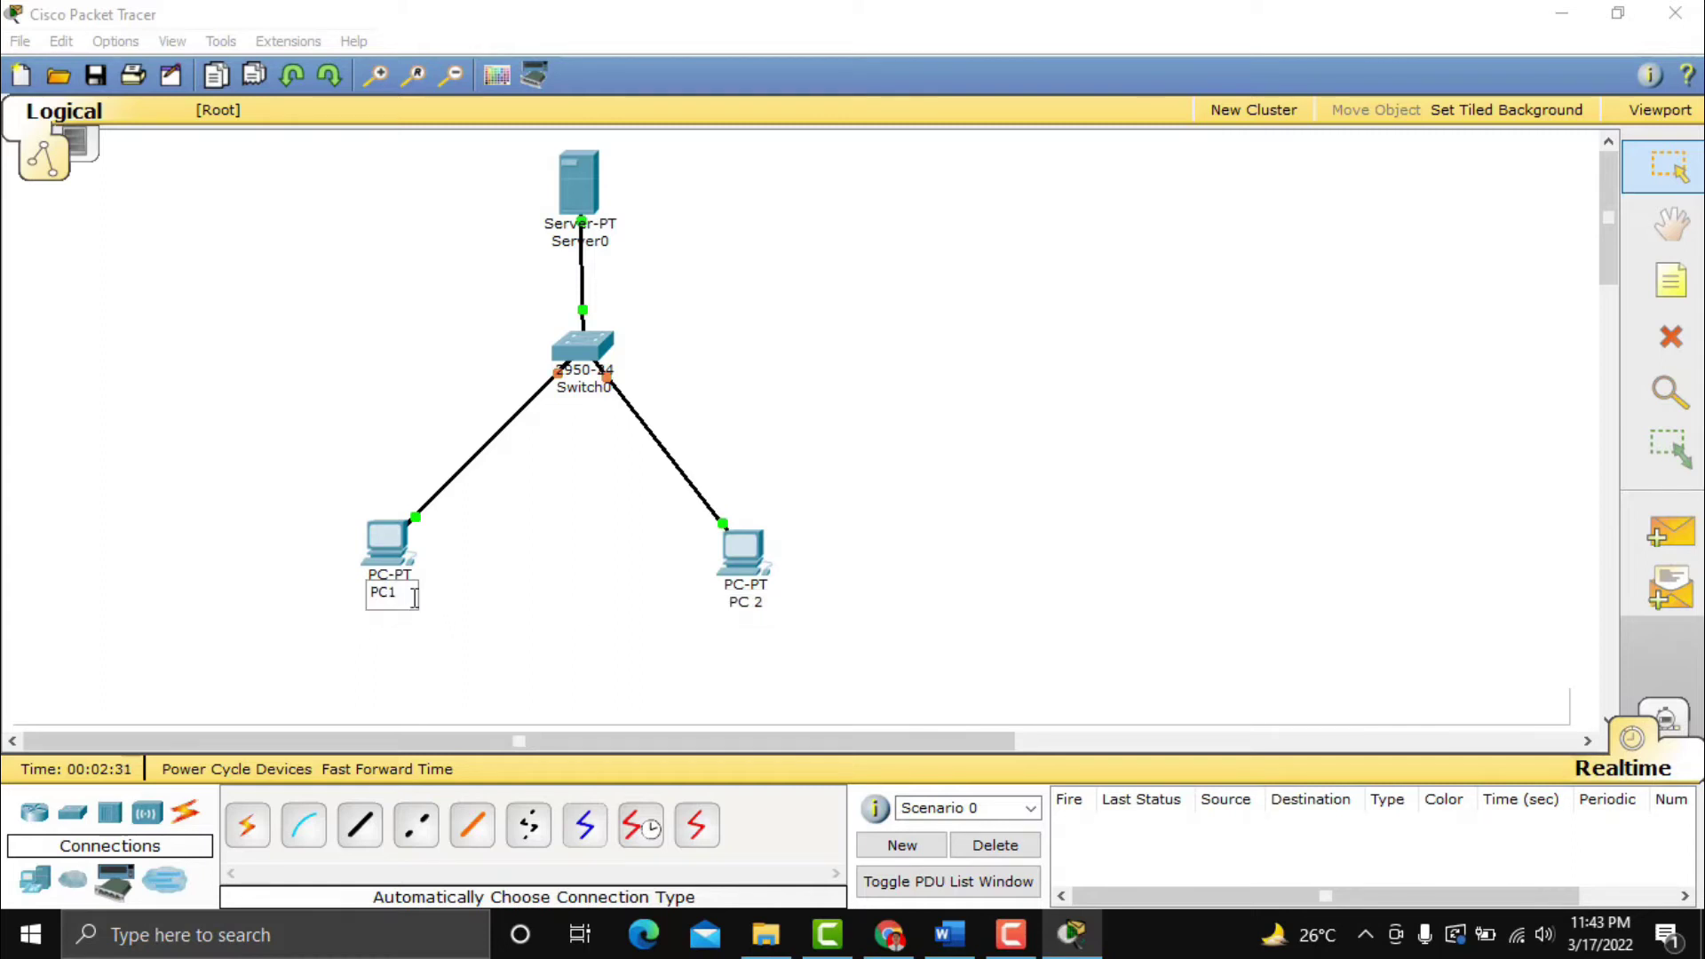
key("BackSpace")
type("1")
left_click(503, 583)
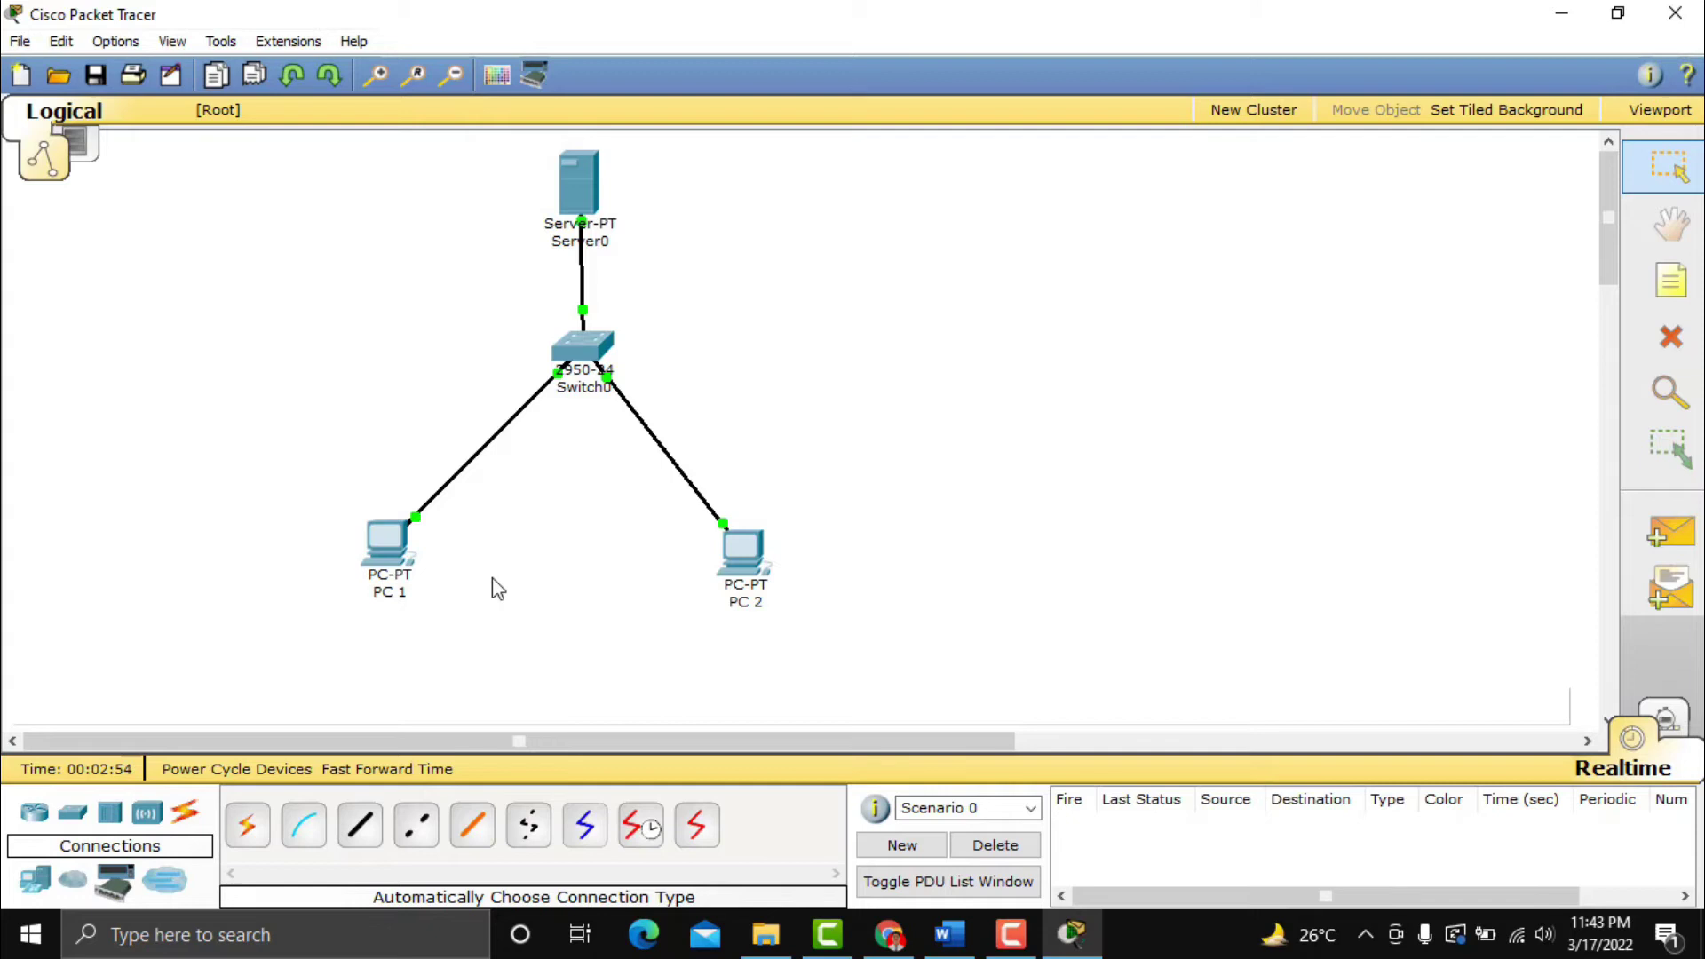
Give Server0 the static IP address 192.168.1.1 with subnet mask 255.255.255.0, and close its settings.
left_click(578, 174)
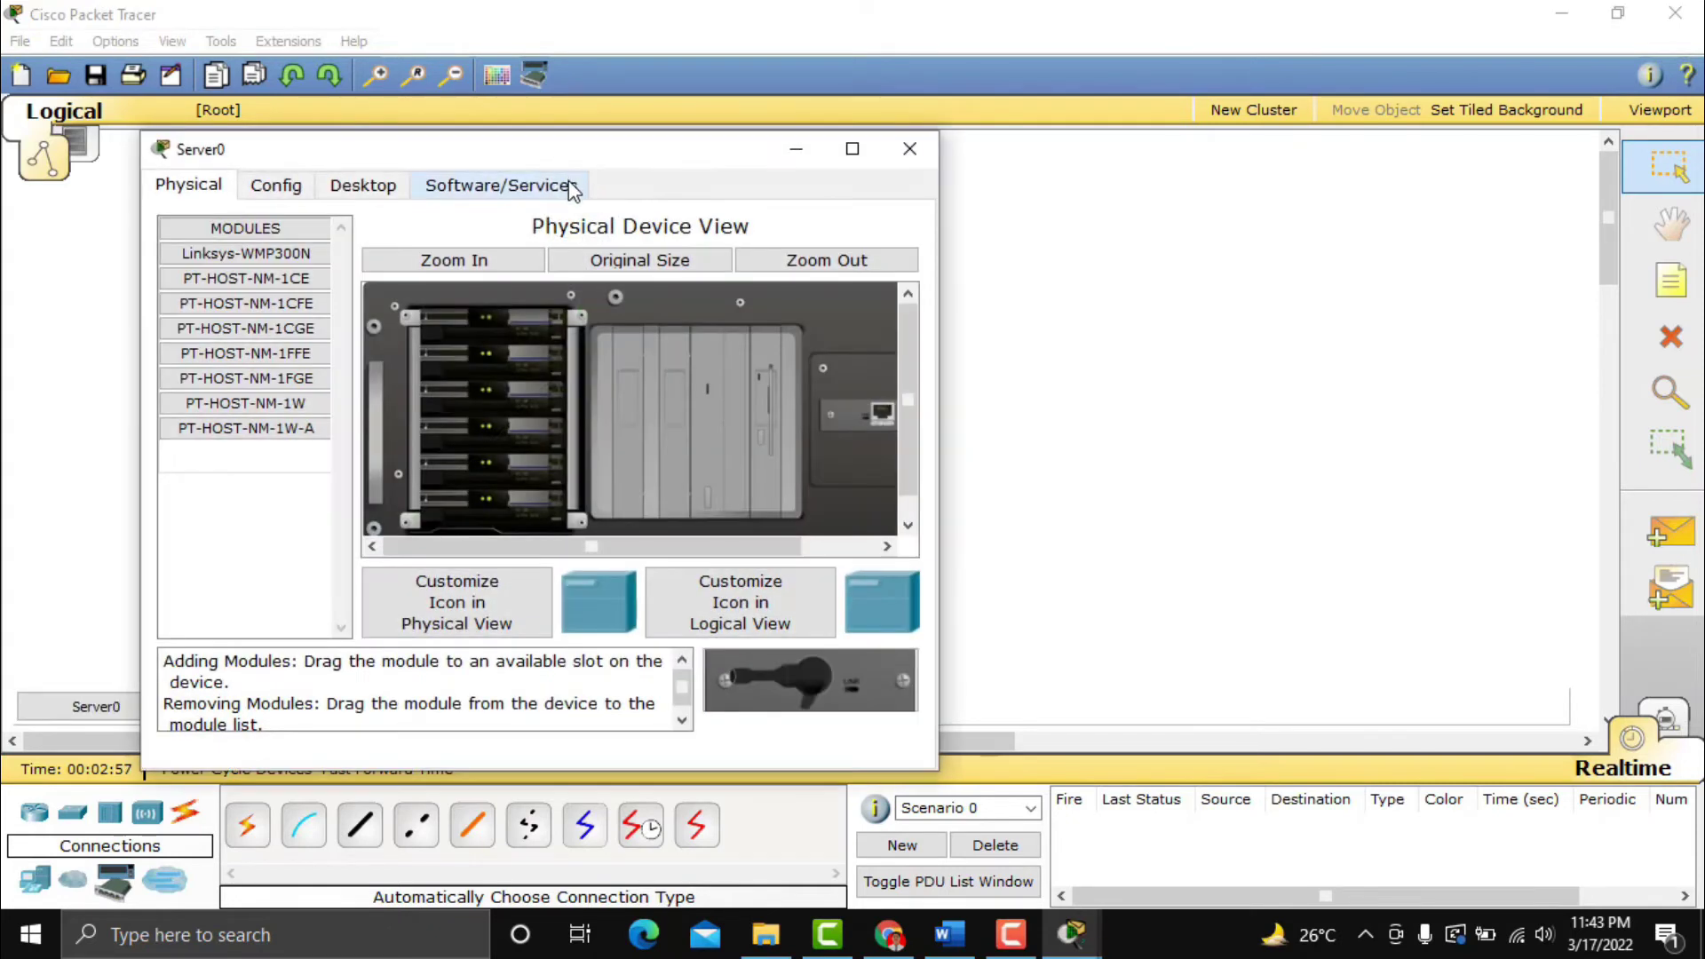
left_click(380, 188)
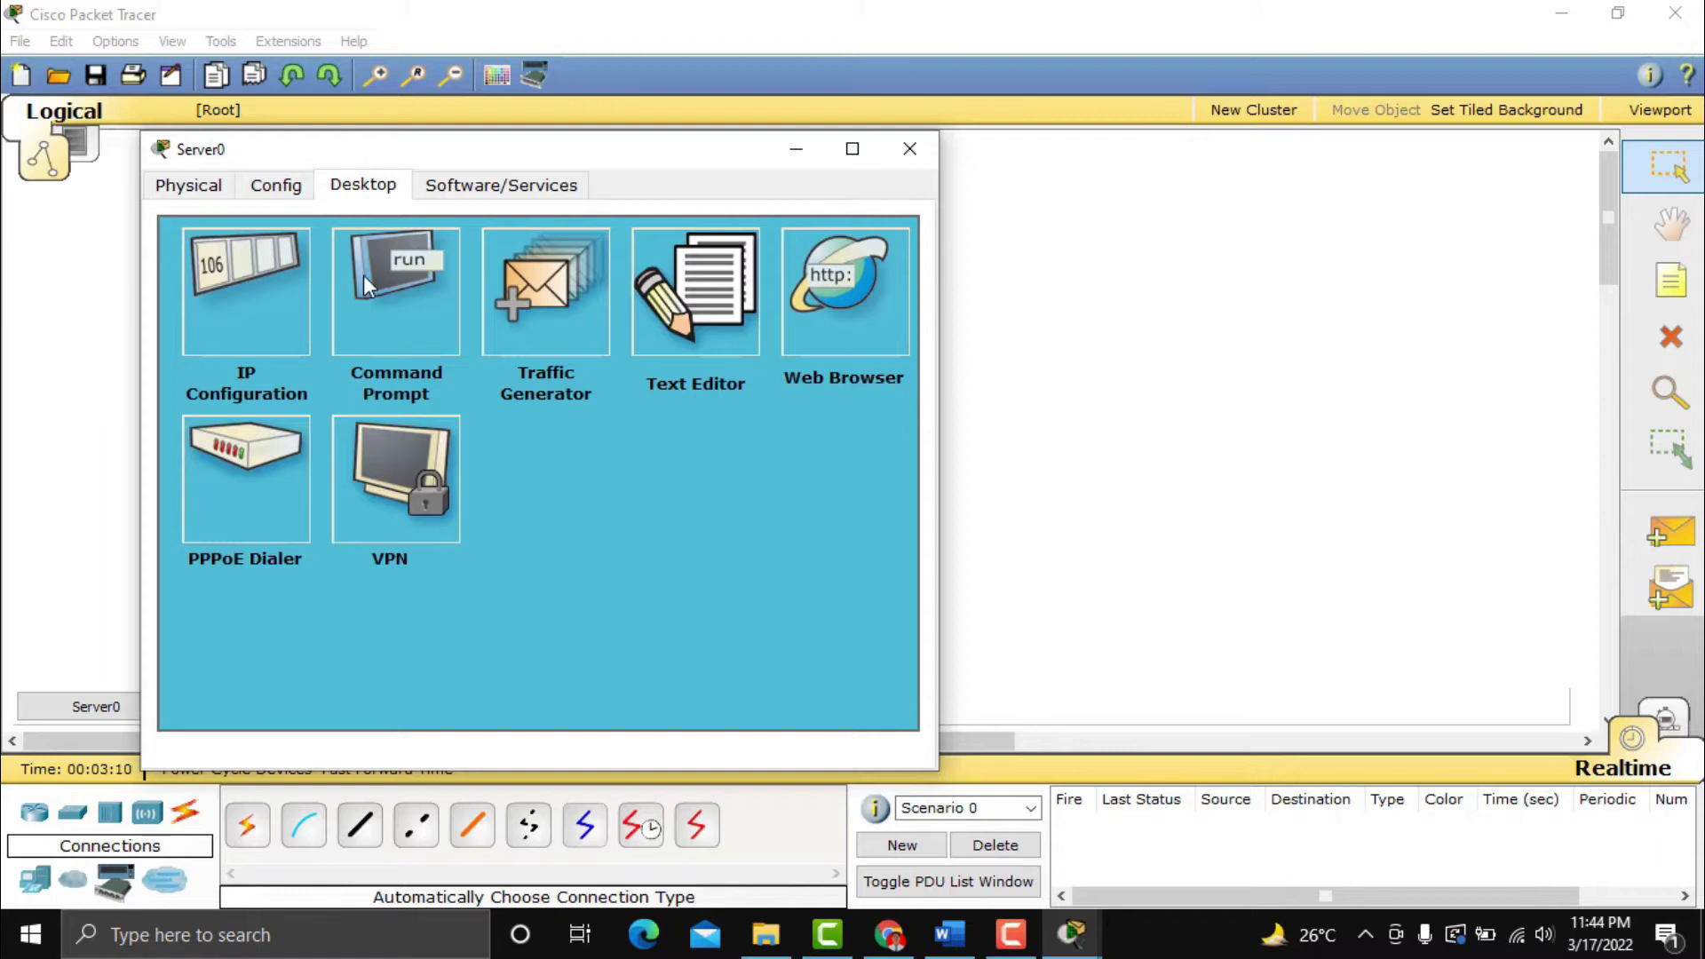
left_click(271, 298)
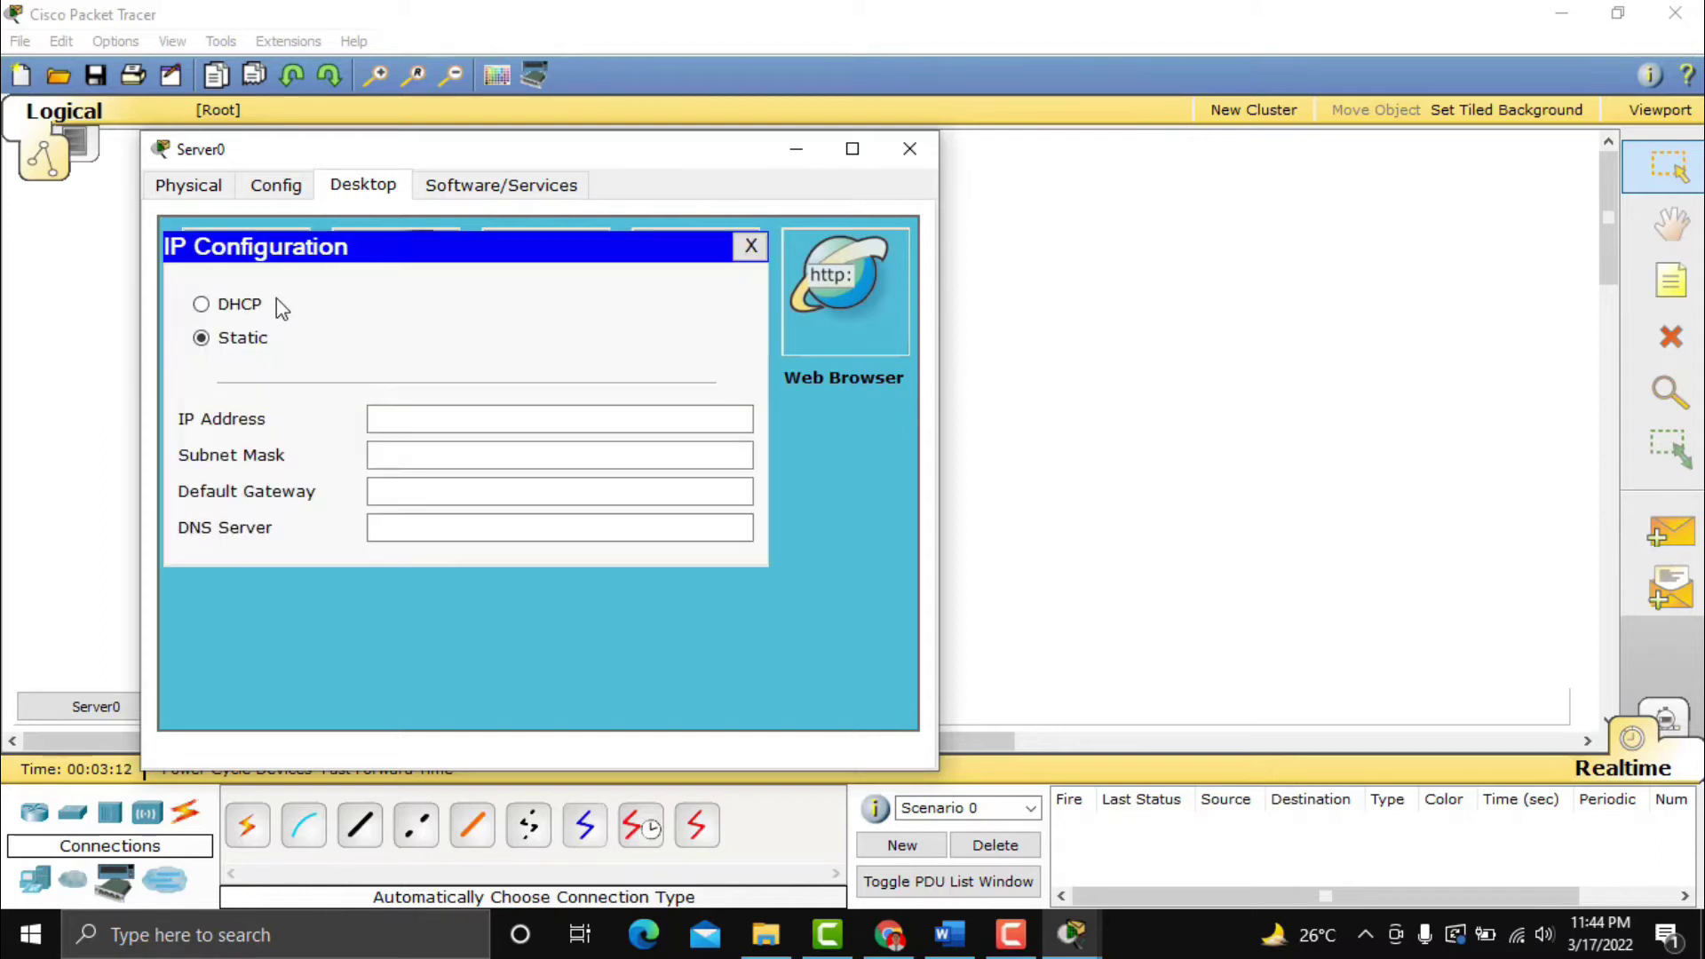
left_click(432, 422)
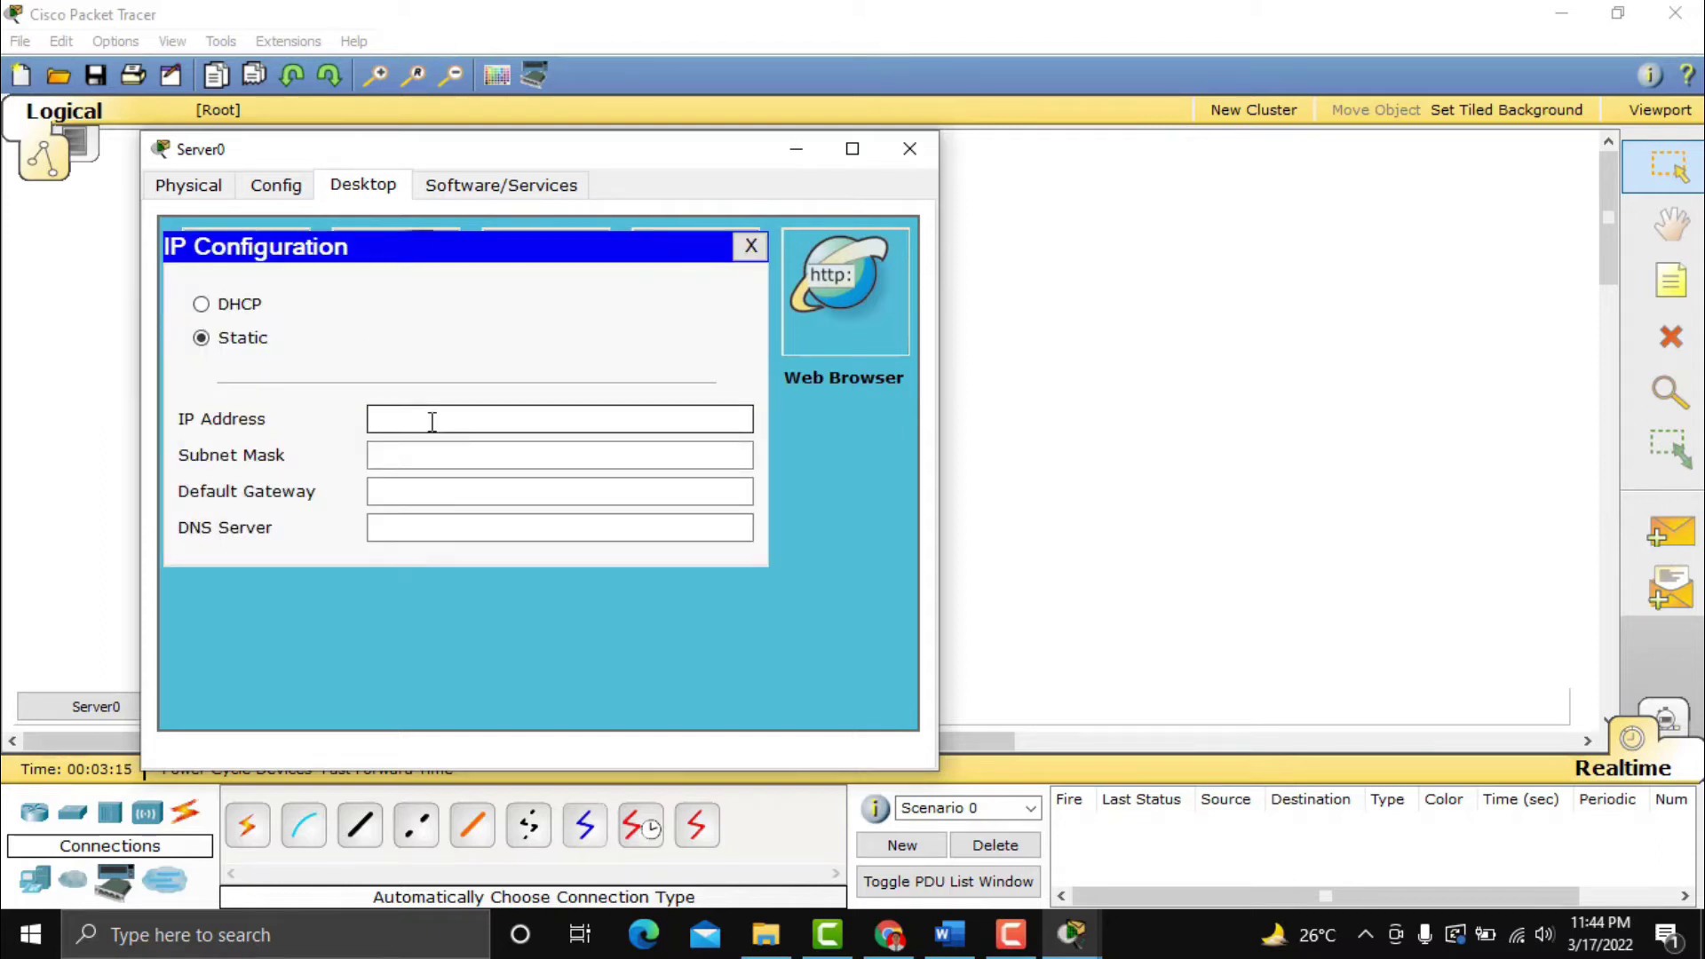
type("192.168.1.1")
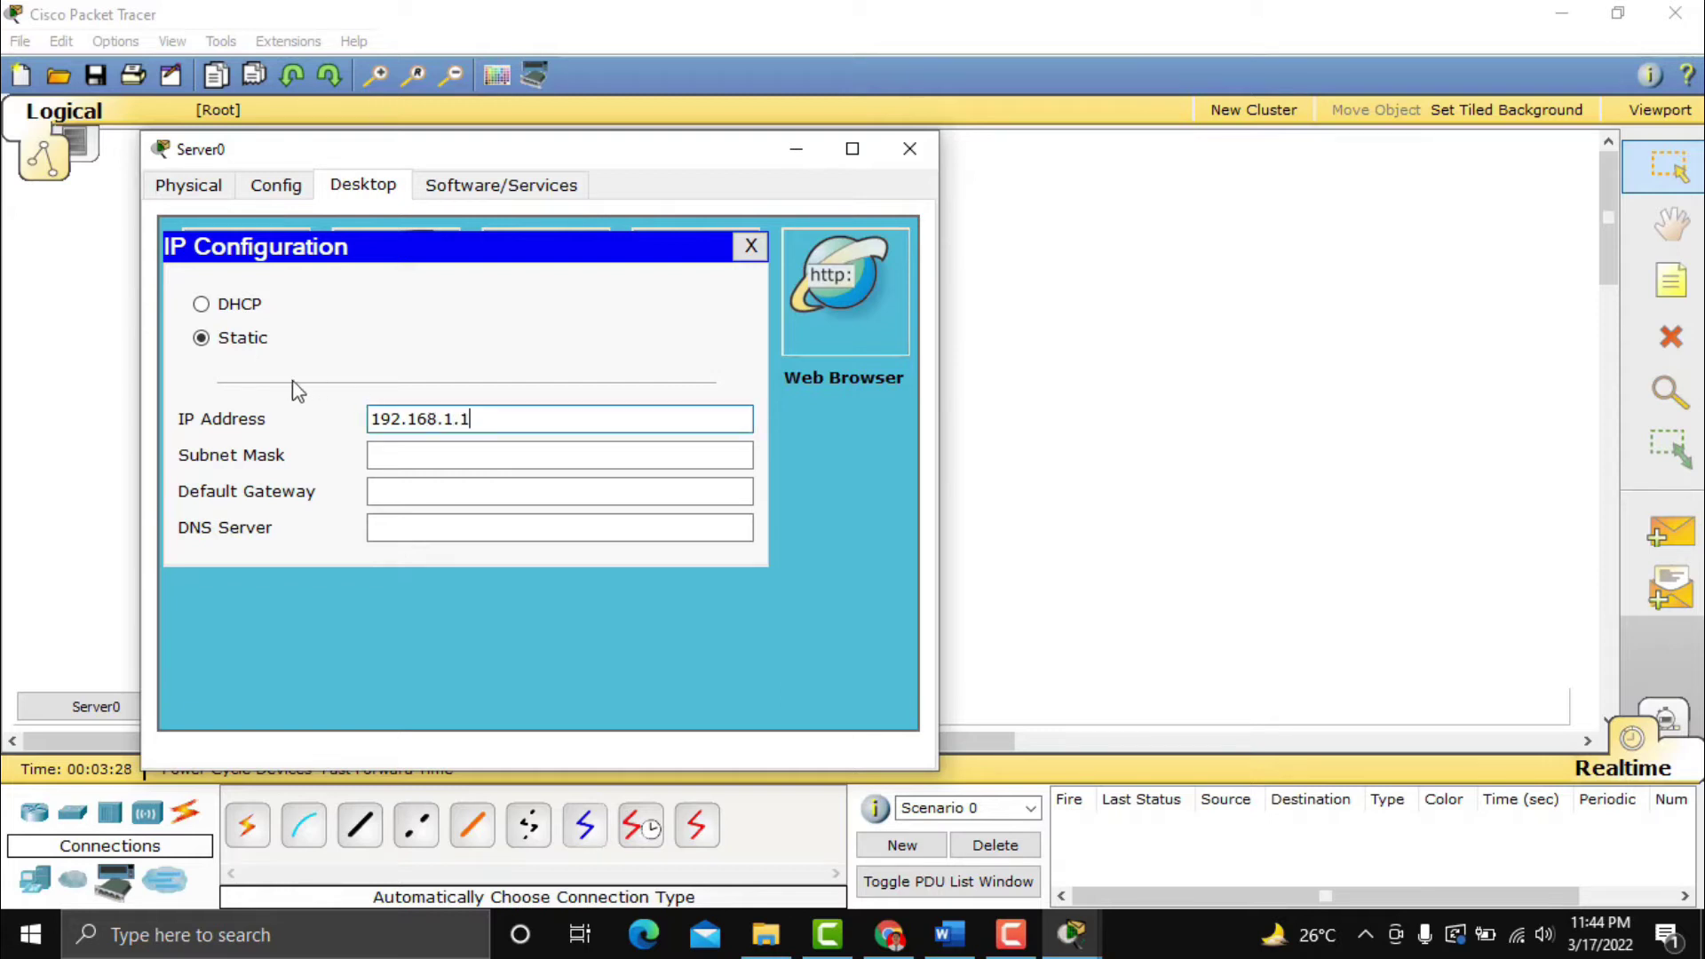
left_click(204, 344)
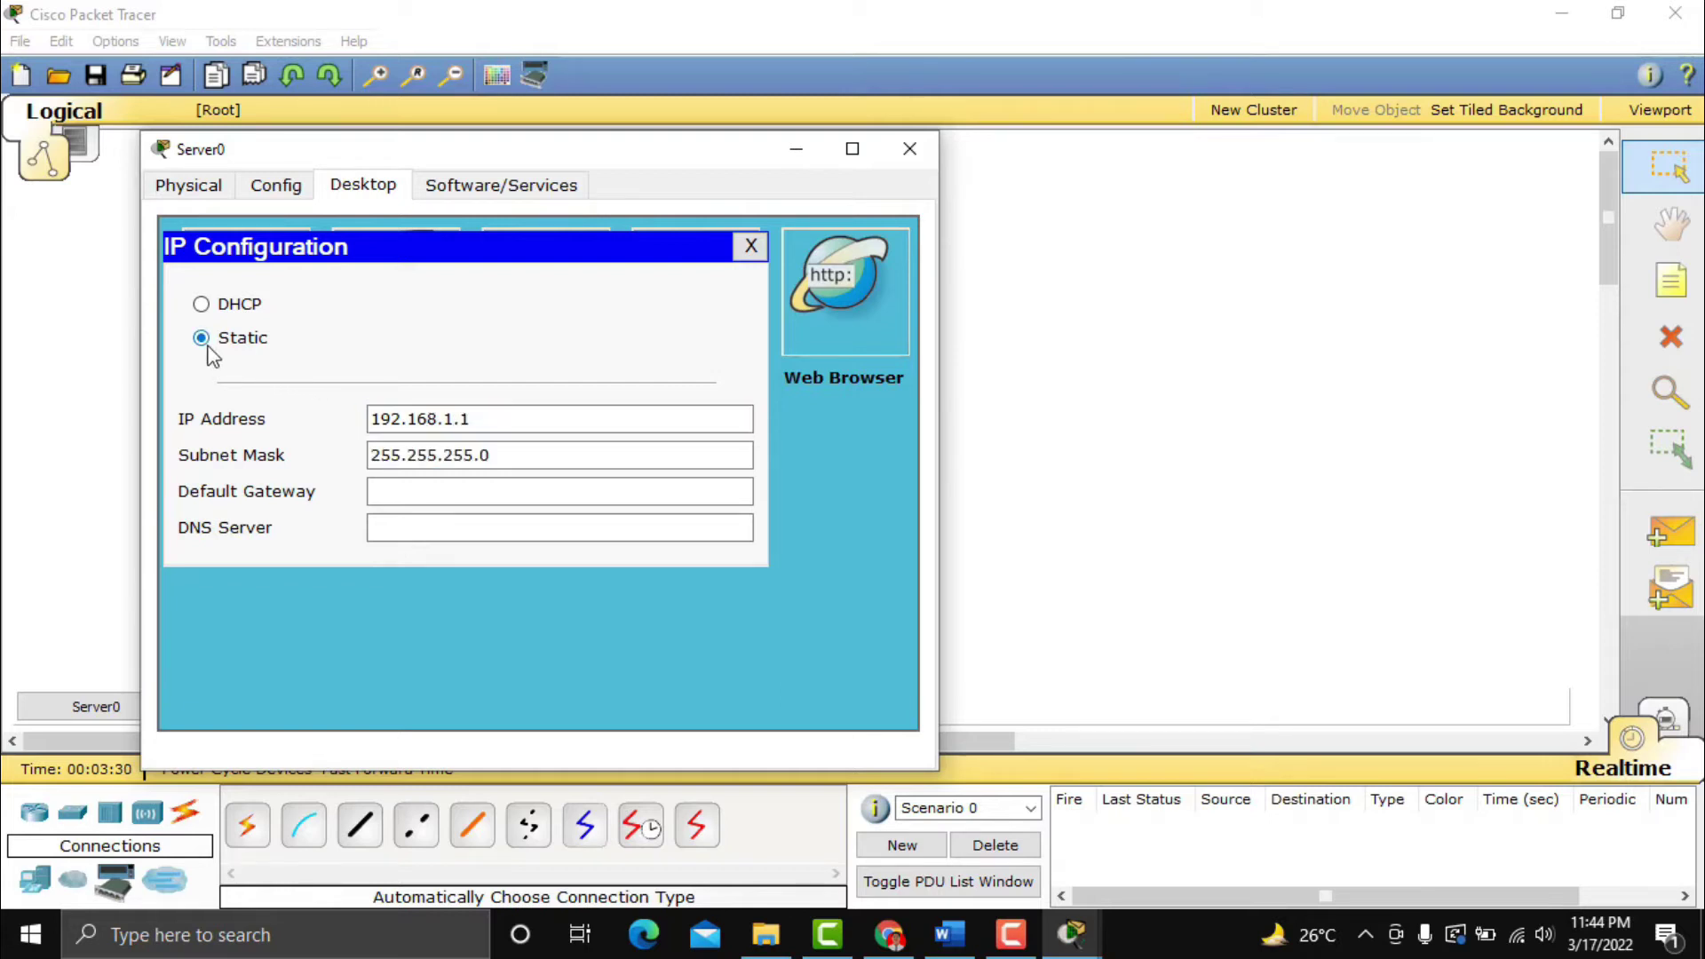
left_click(392, 430)
left_click(407, 482)
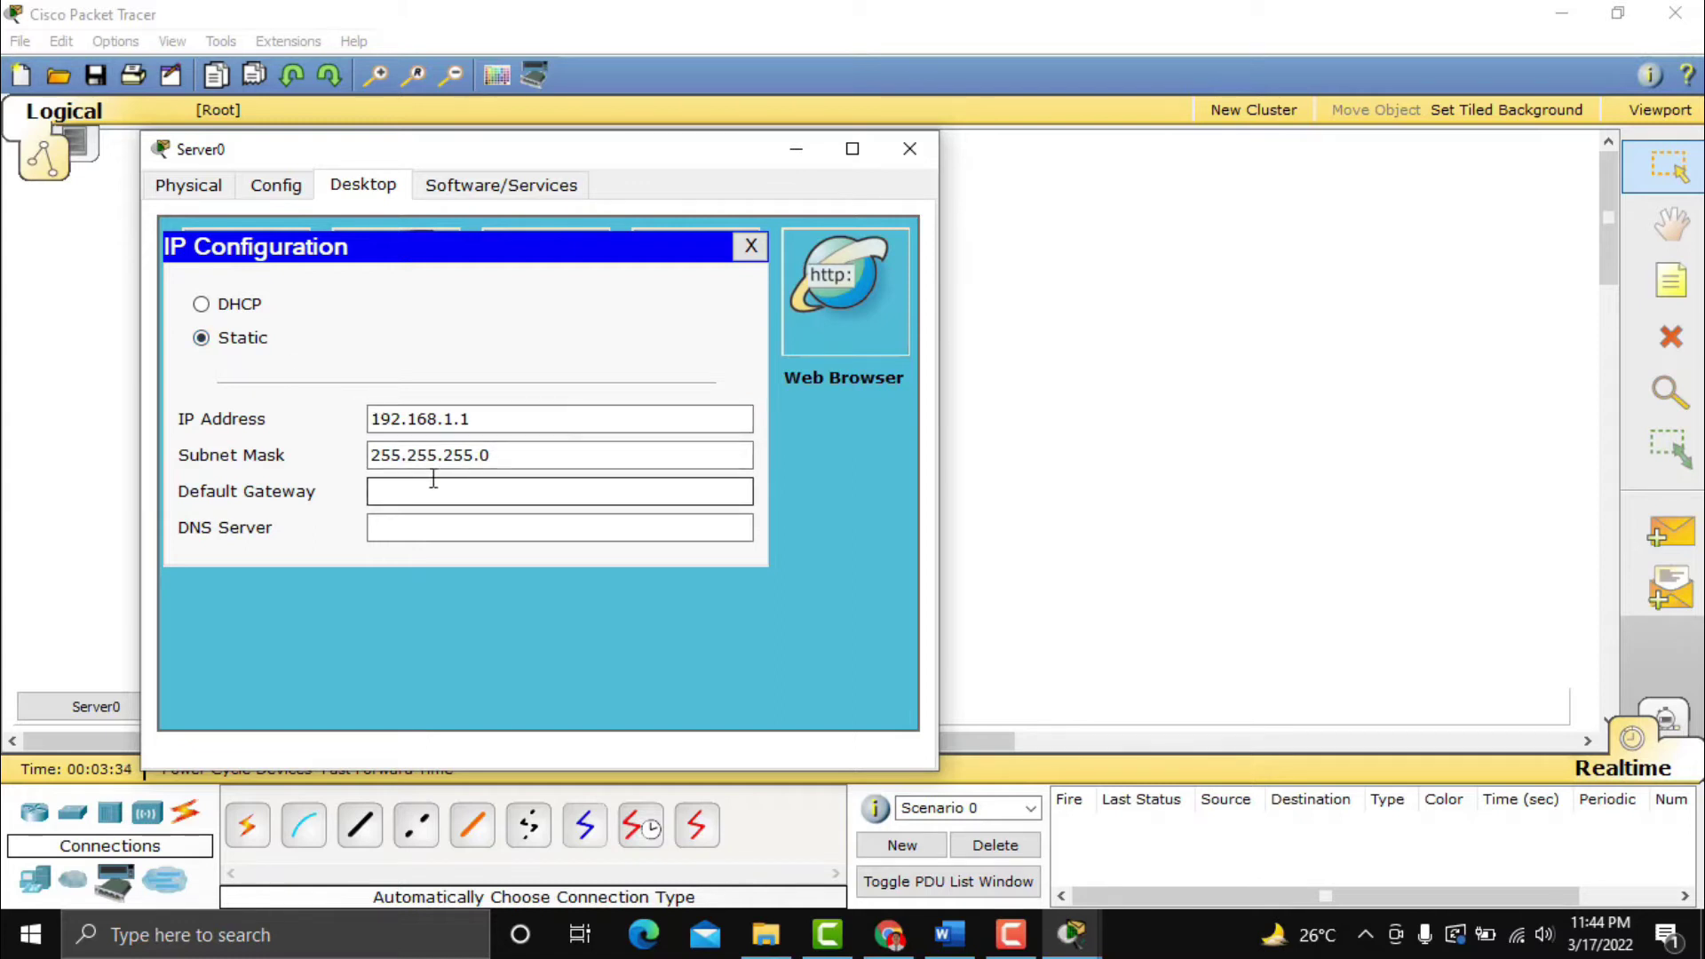
left_click(915, 150)
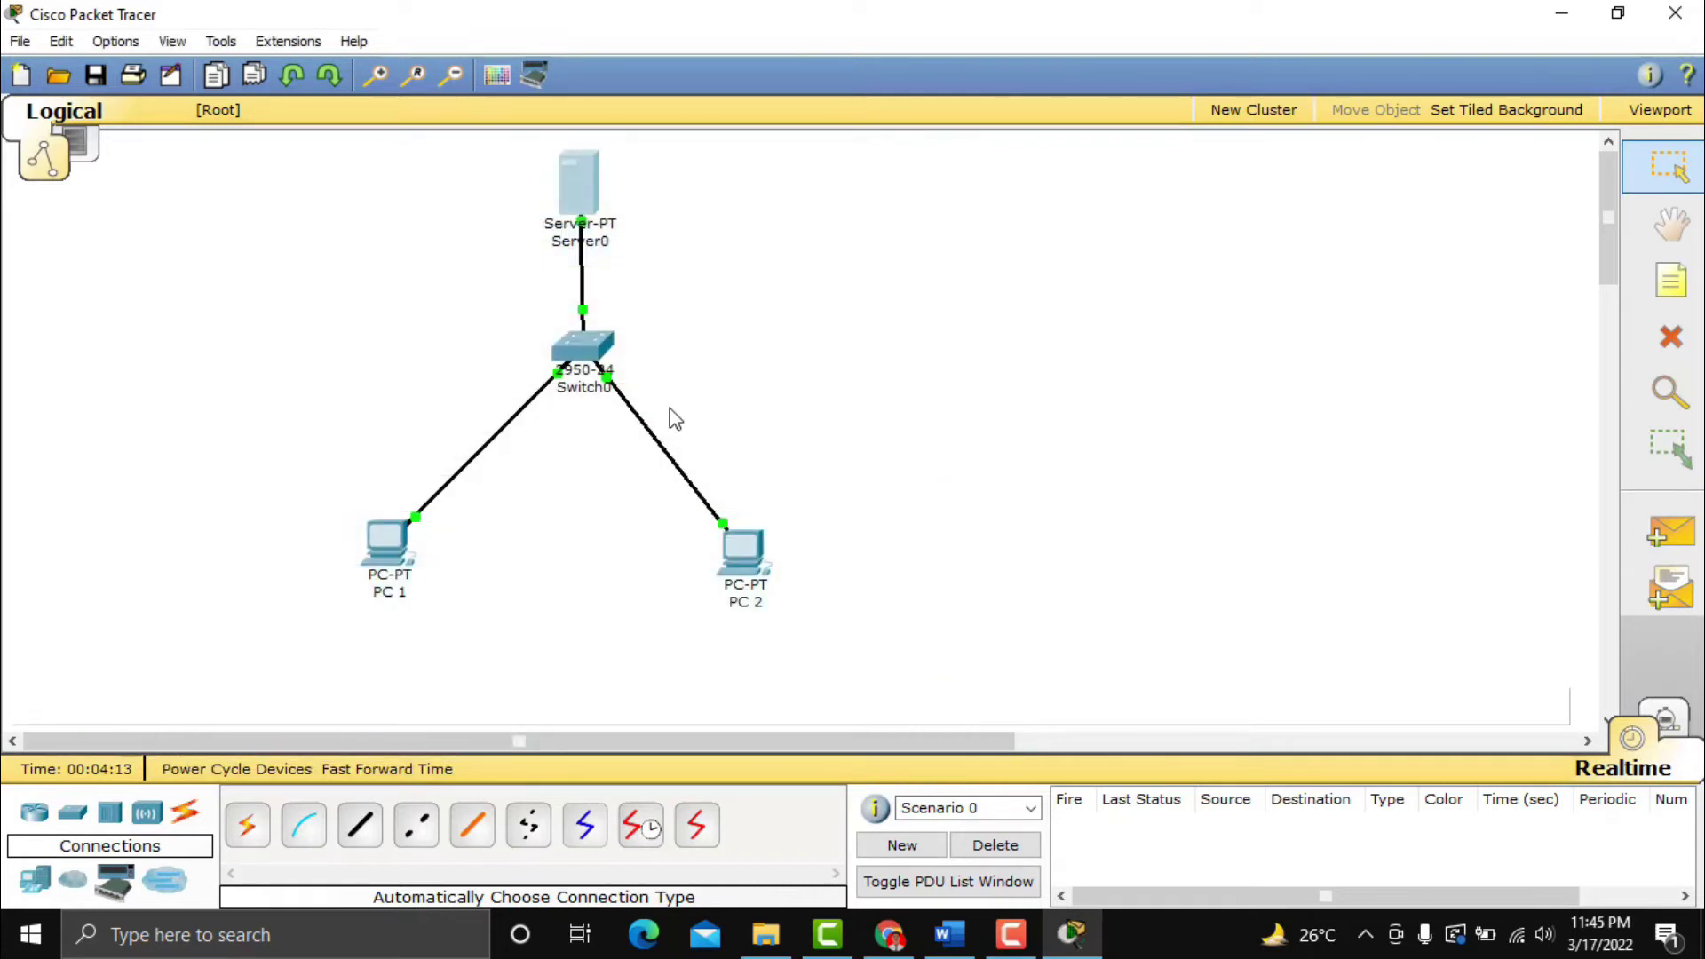
Switch PC 1's IP configuration to DHCP and close its settings.
left_click(392, 535)
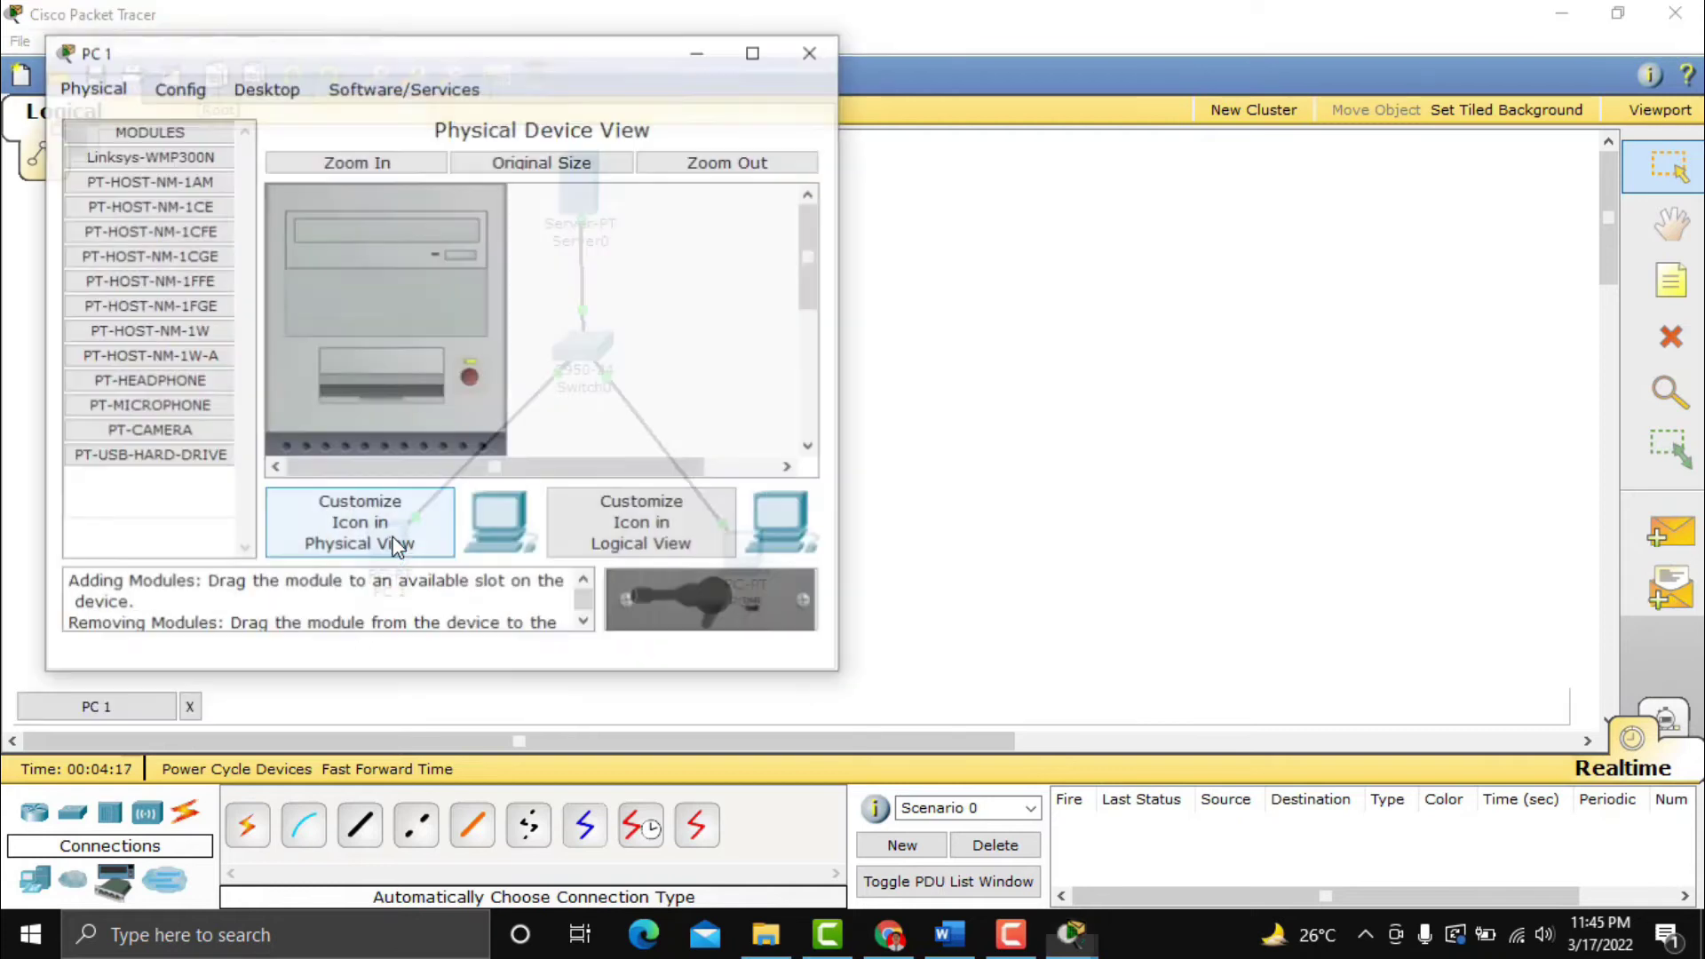
left_click(270, 89)
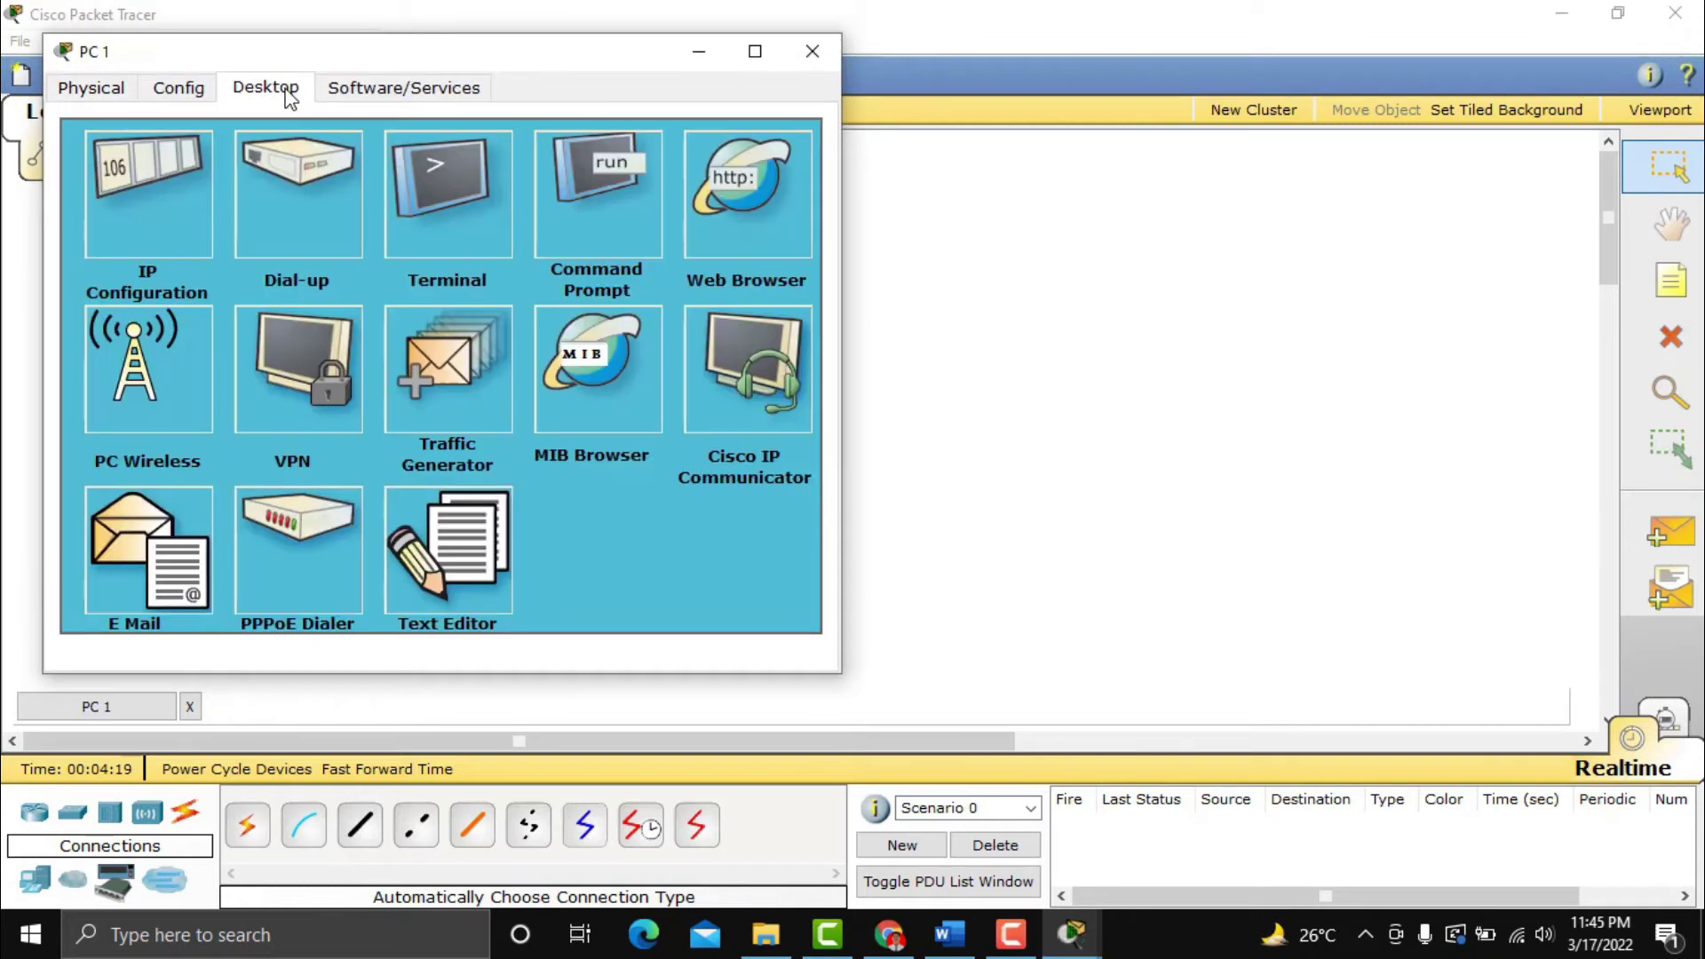
left_click(175, 218)
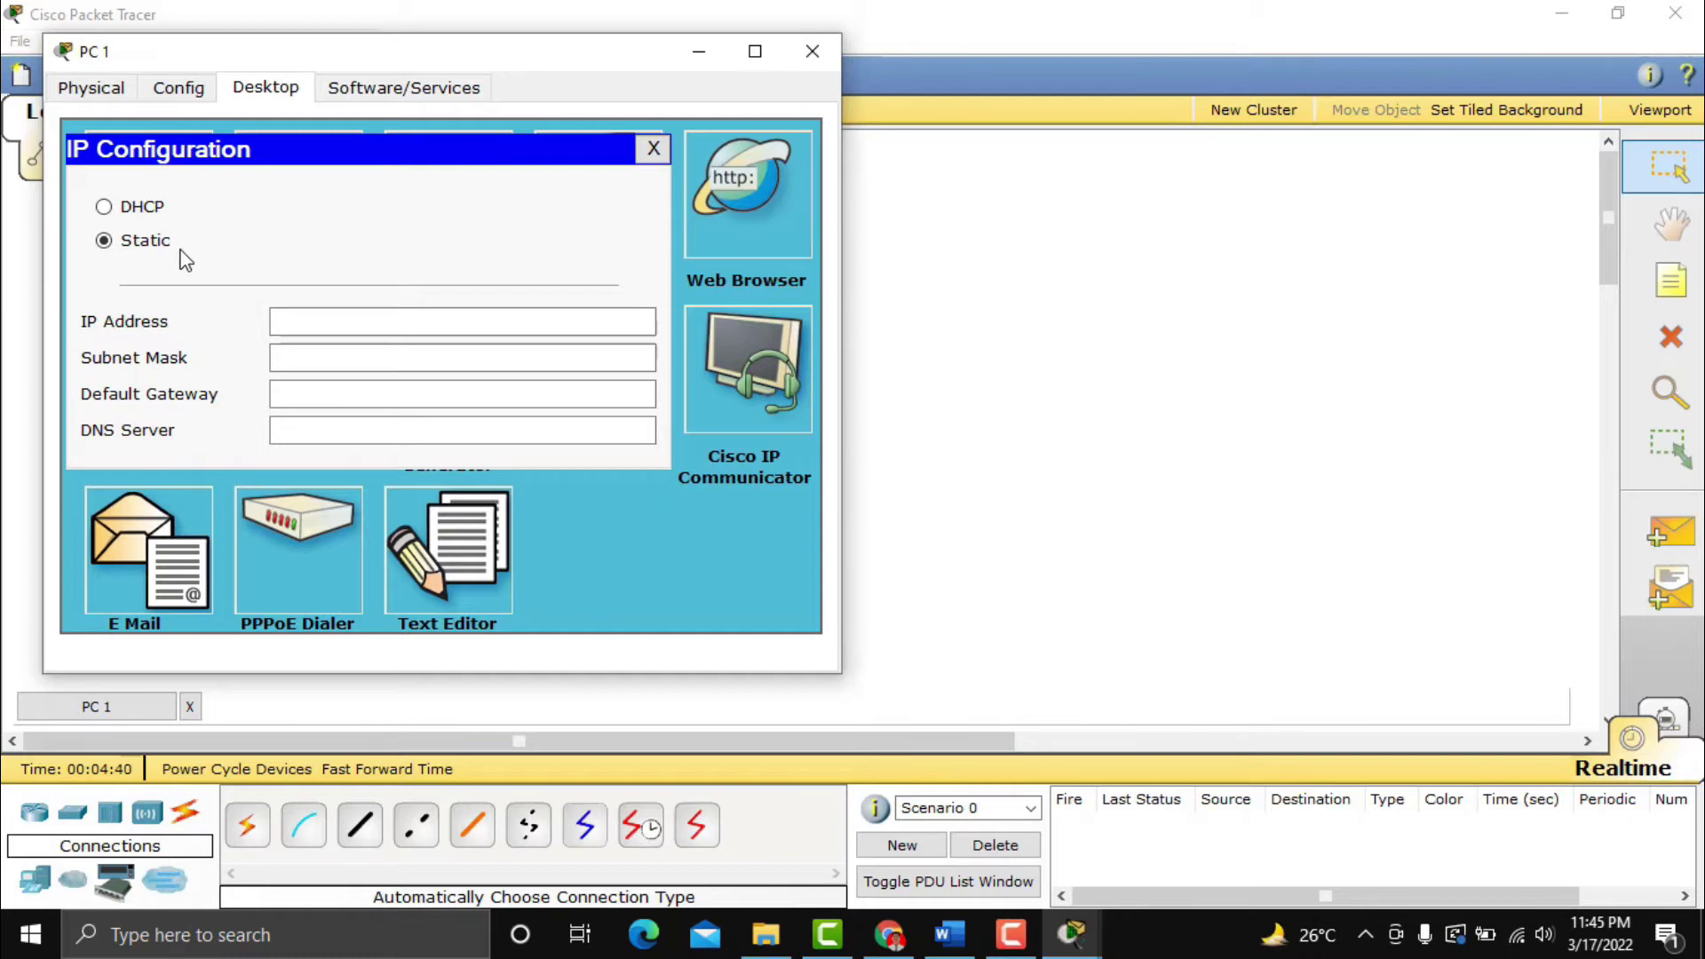
left_click(104, 208)
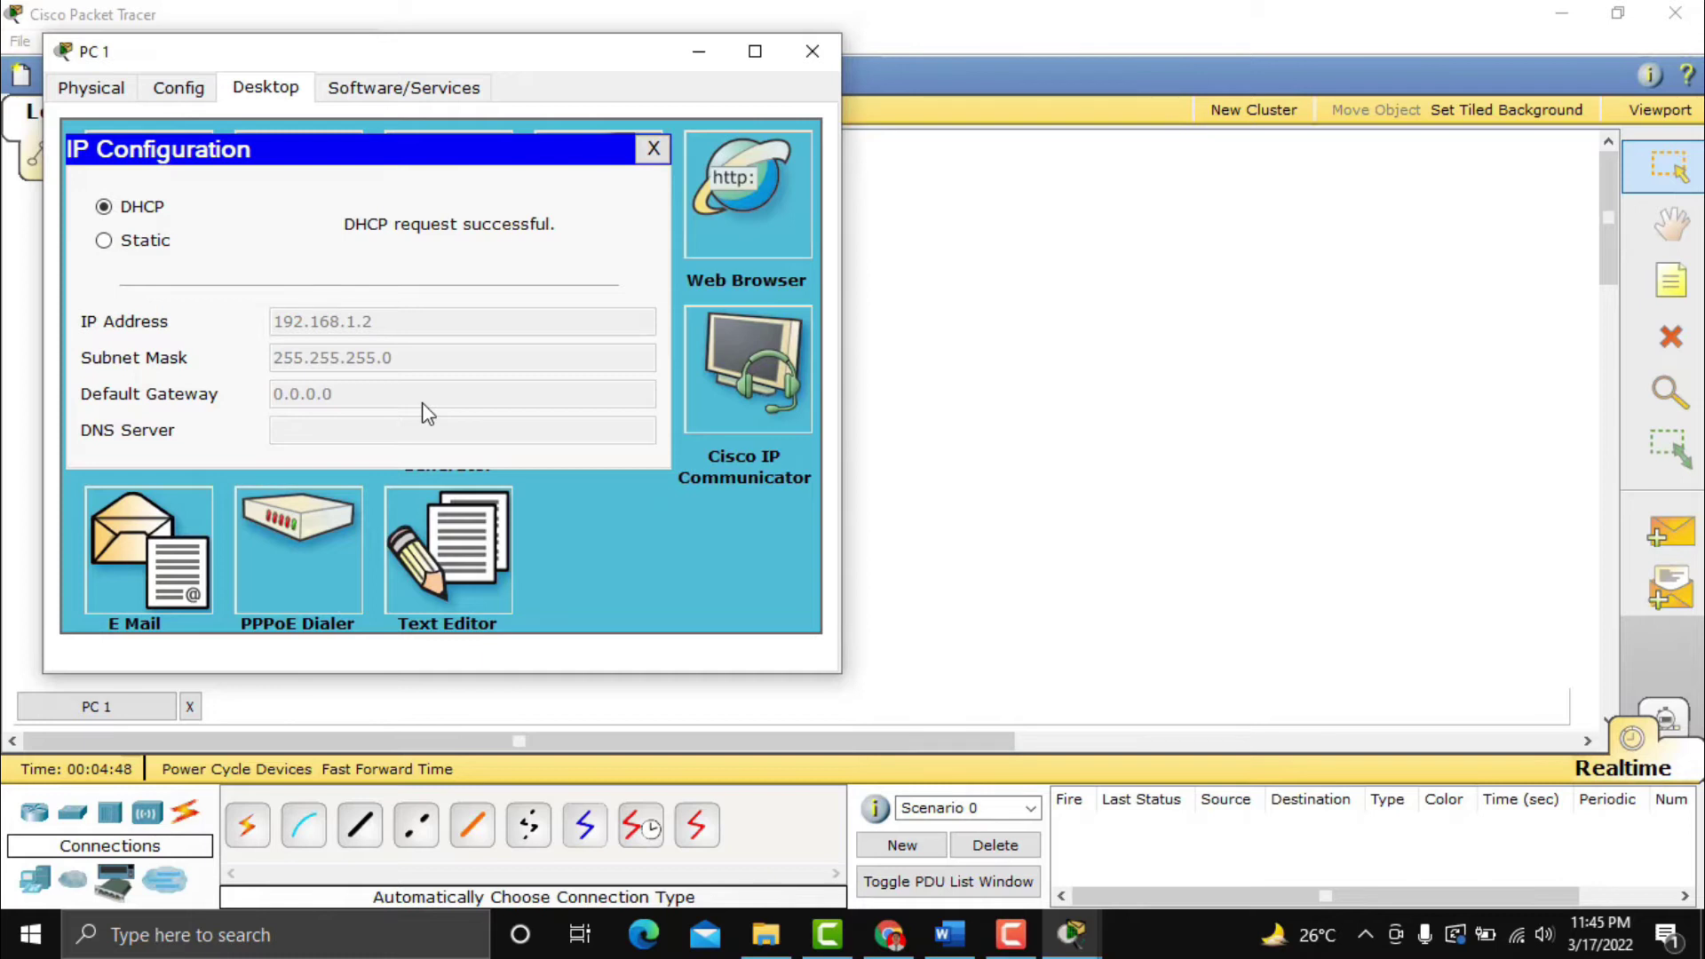
left_click(802, 53)
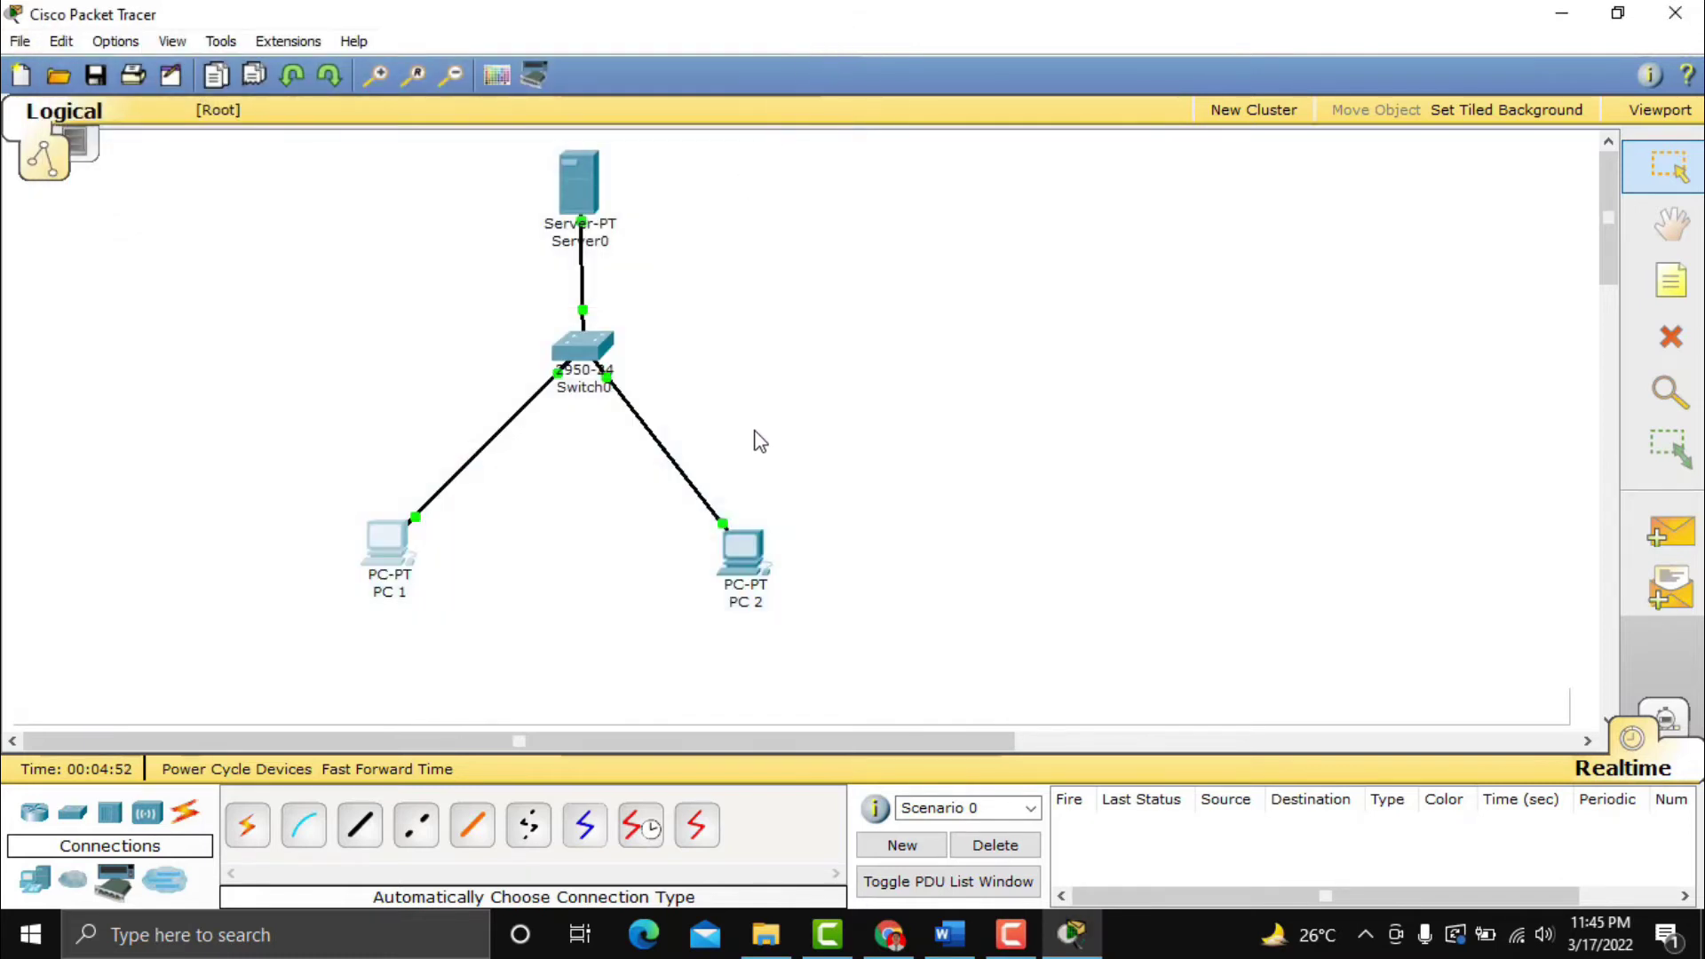
Switch PC 2's IP configuration to DHCP and close its settings.
left_click(738, 554)
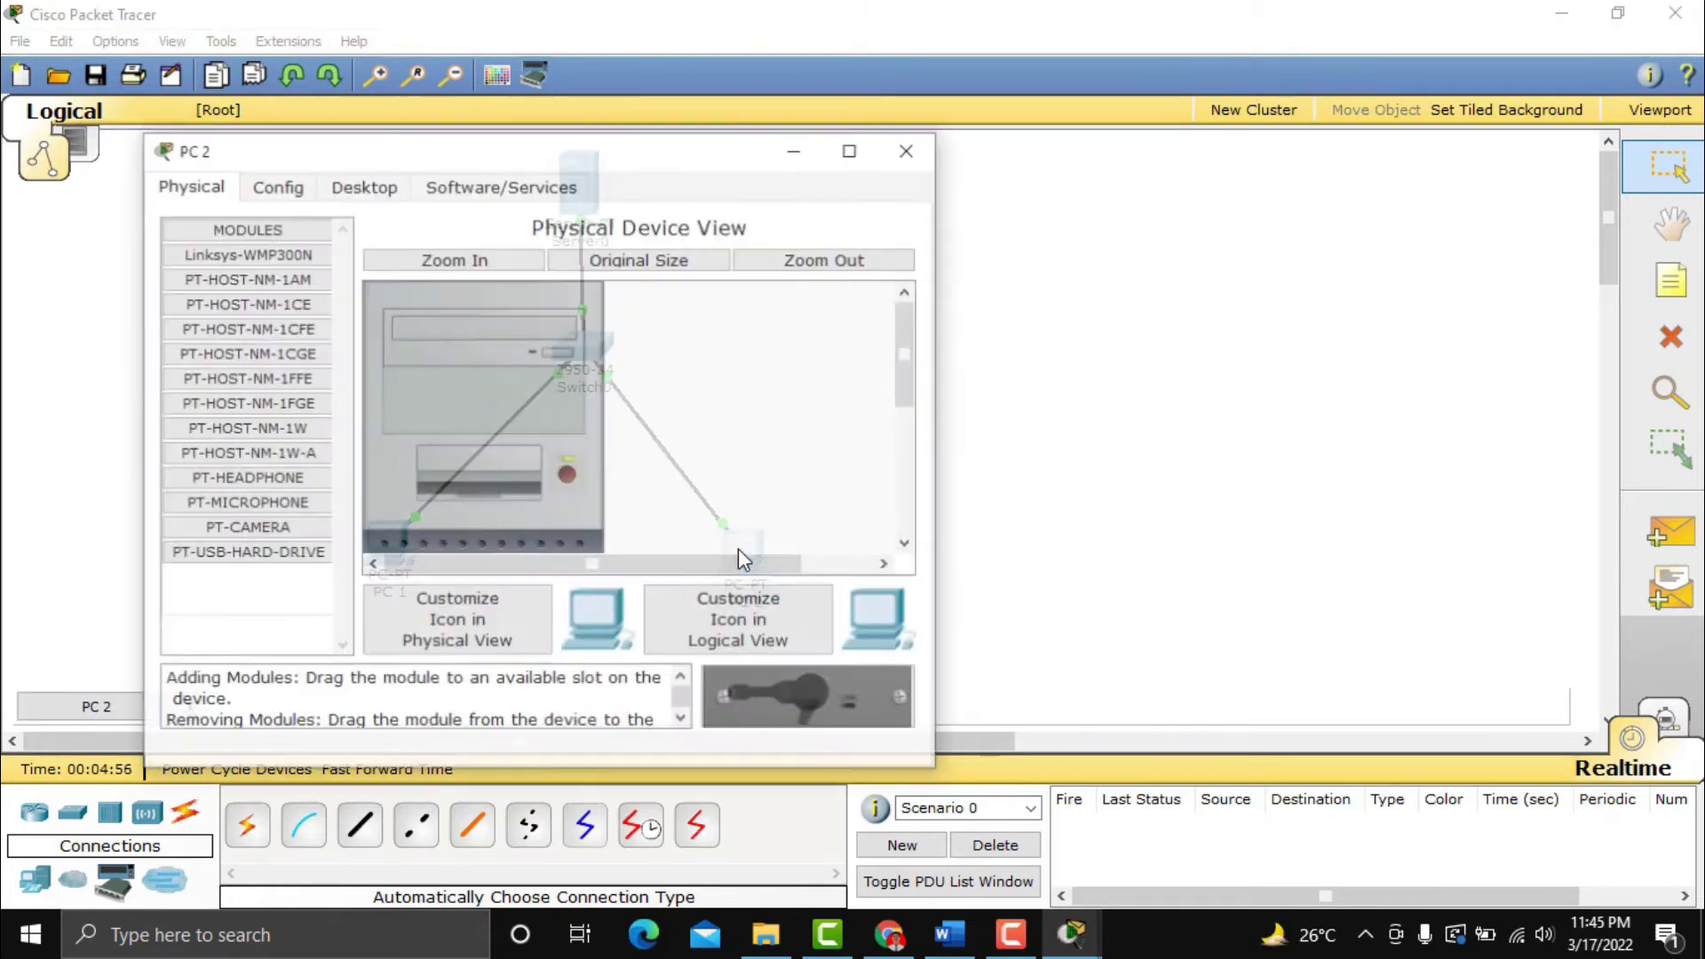
left_click(363, 184)
left_click(281, 284)
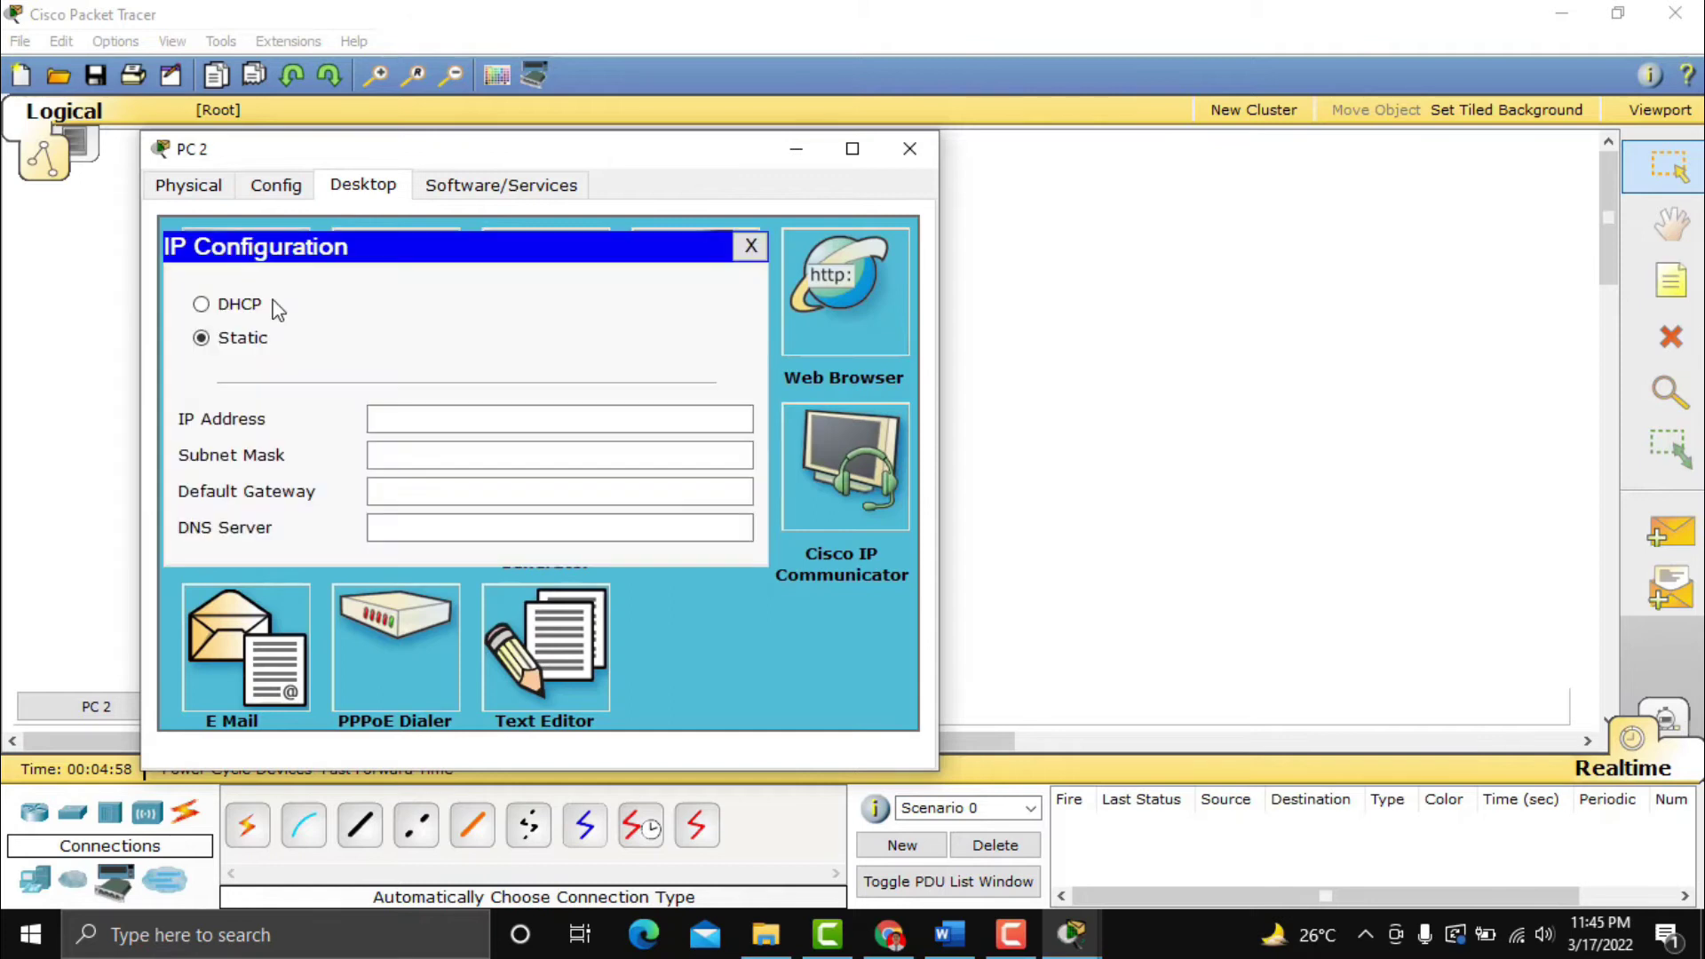
left_click(201, 304)
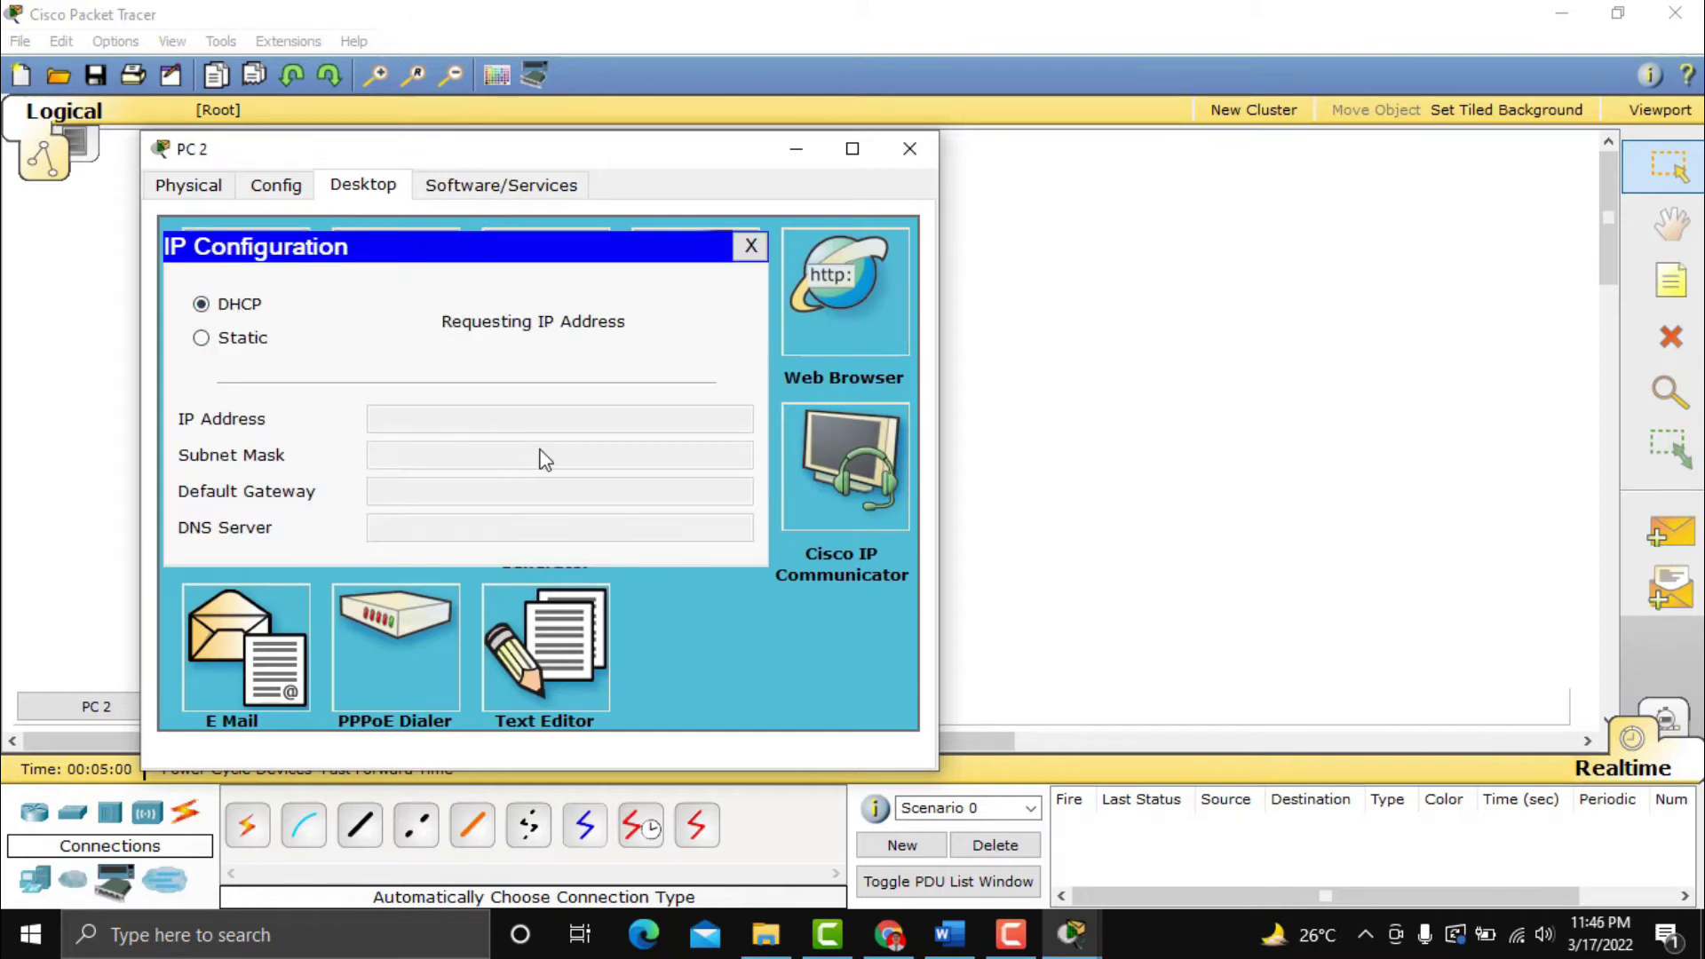
left_click(909, 148)
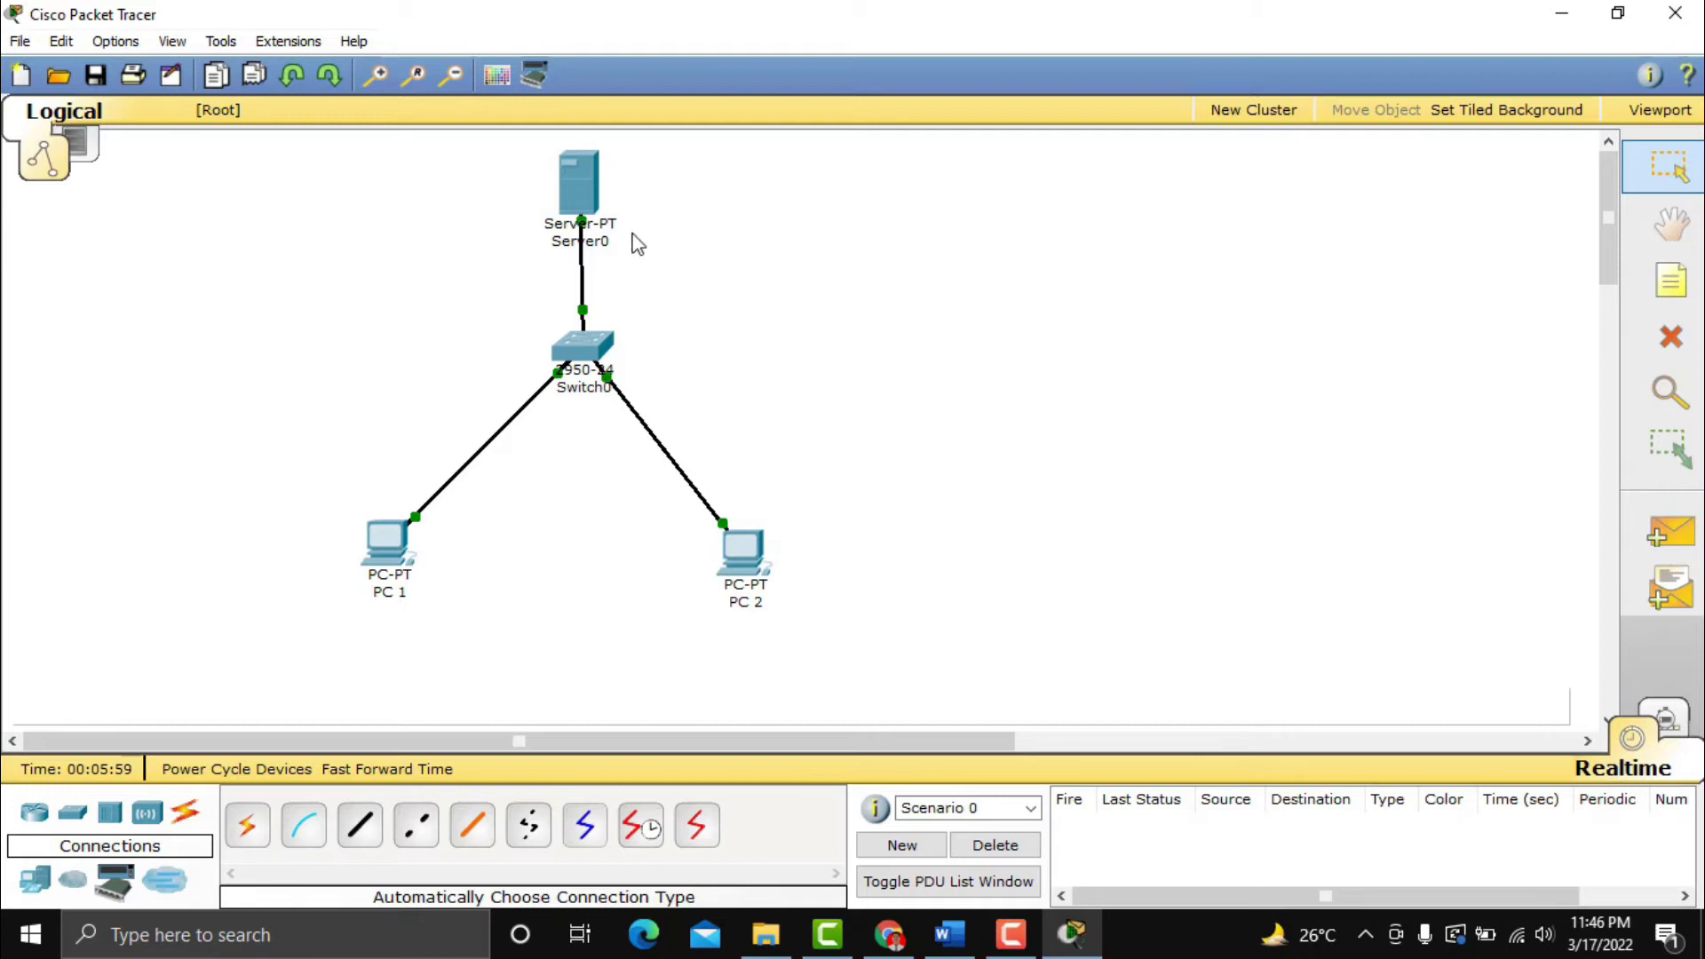
Replace the heading text in Server0's HTTP page index.html with "Selamat Datang di Website Jaringan Komputer" and close the server's settings.
left_click(588, 190)
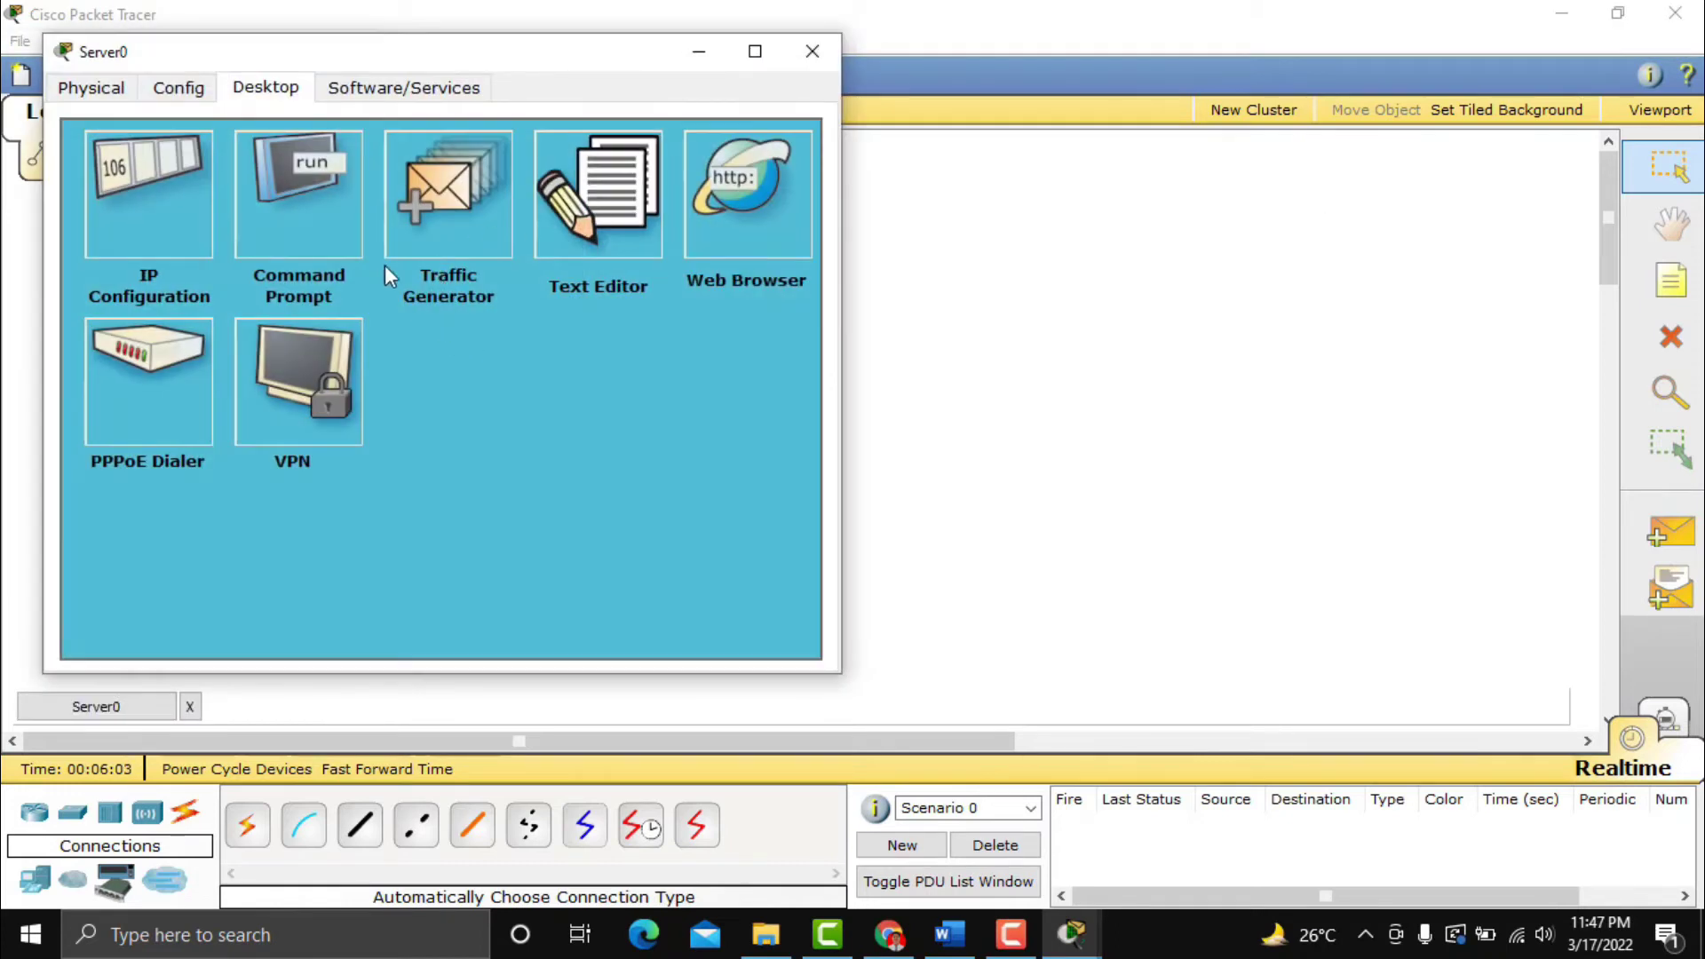
left_click(163, 93)
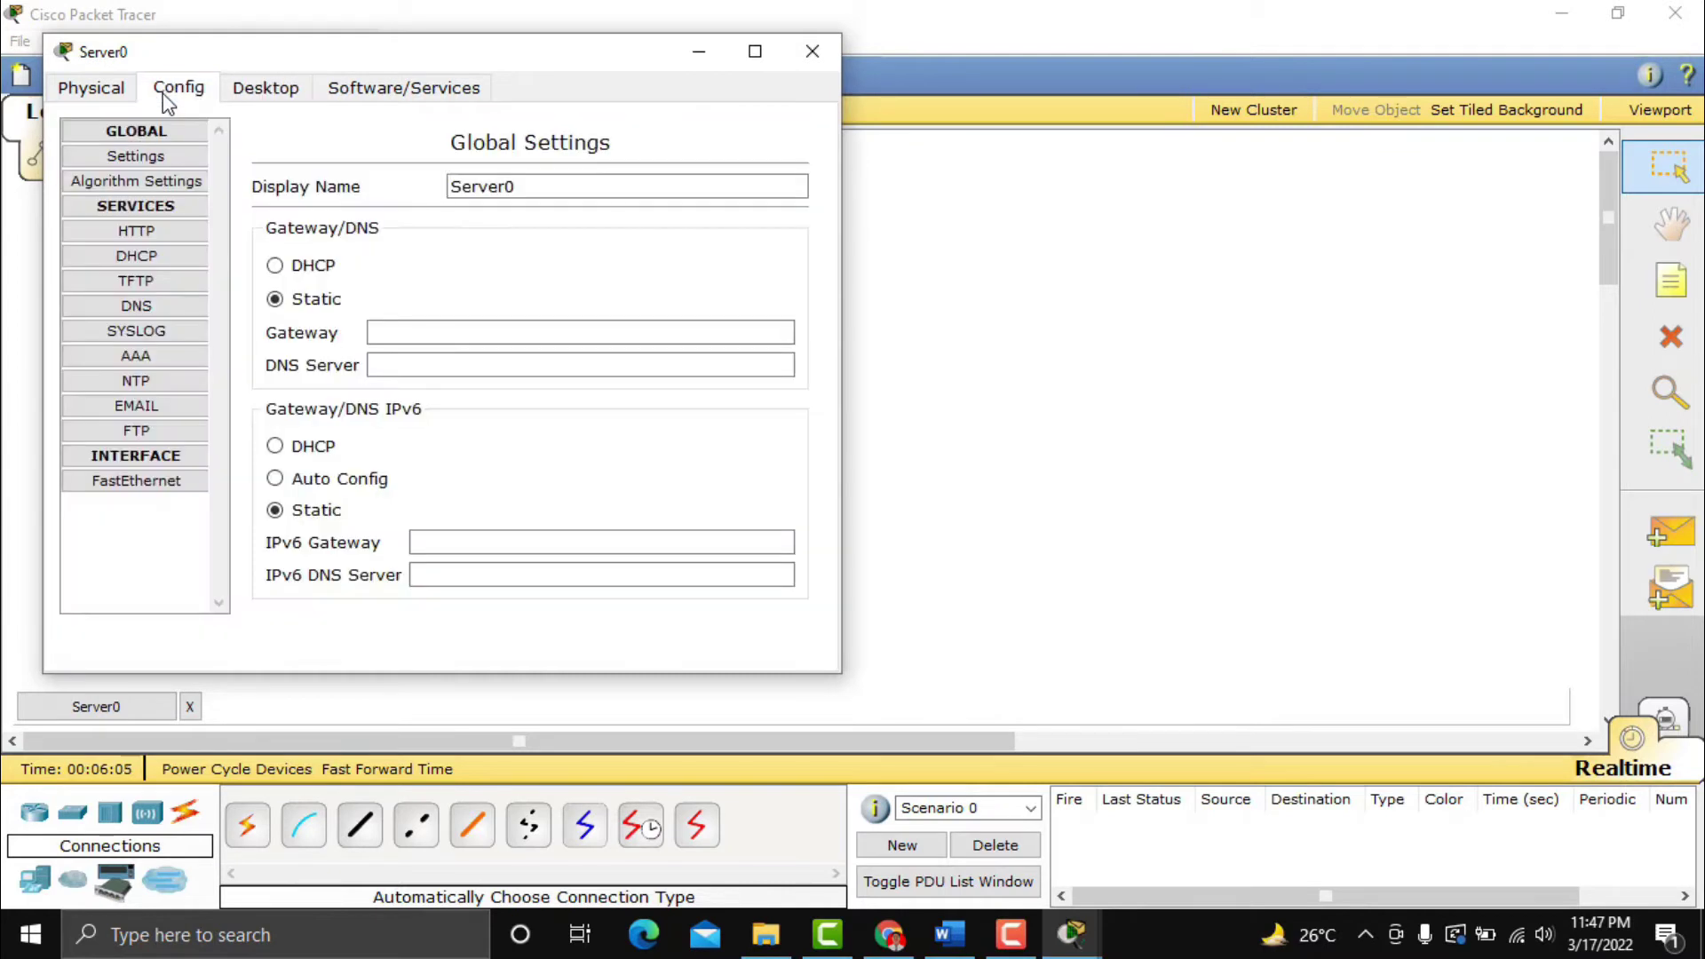
left_click(143, 233)
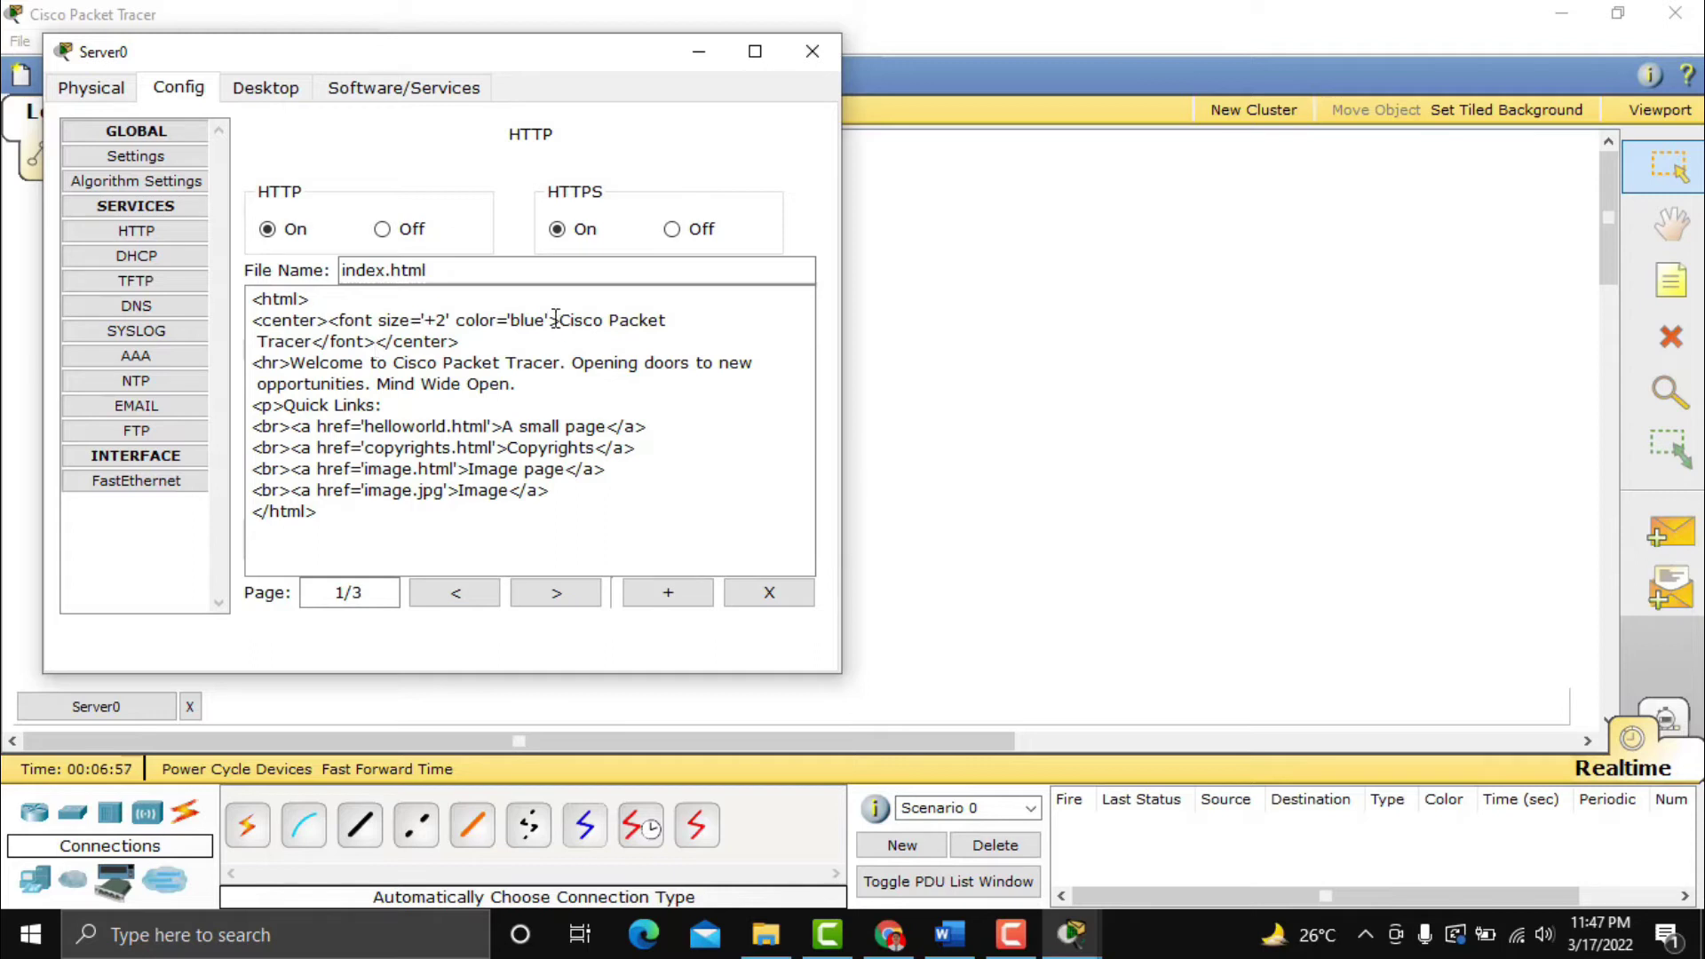
left_click_drag(561, 321, 315, 343)
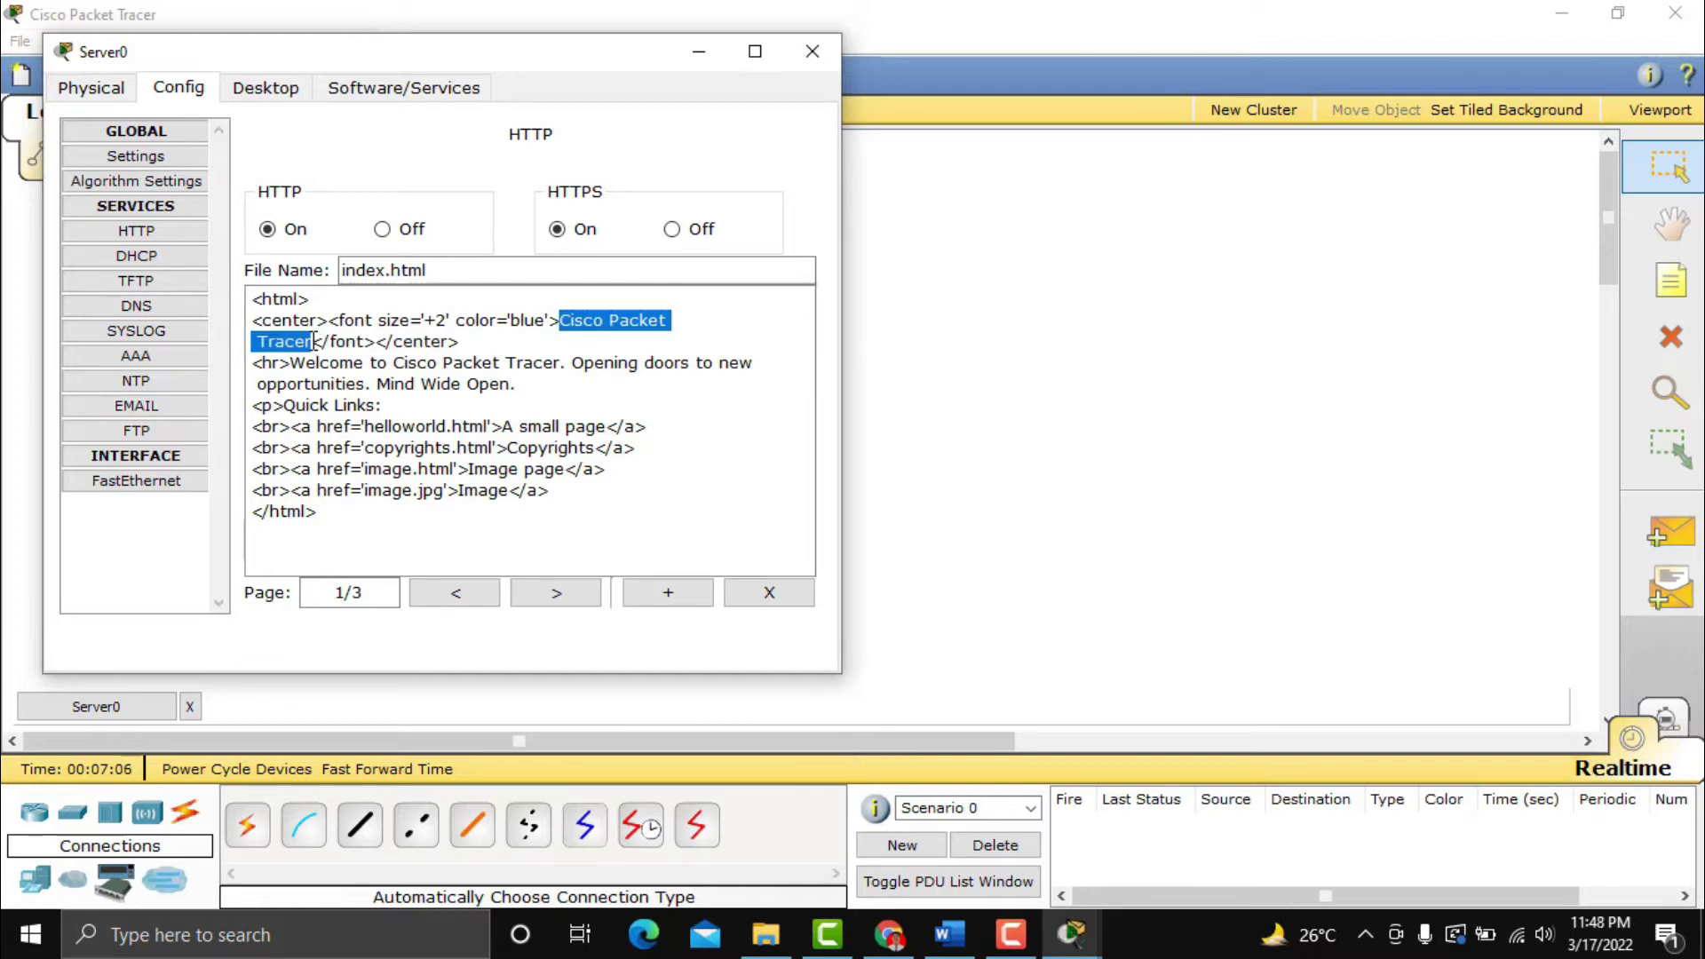
type("Sela")
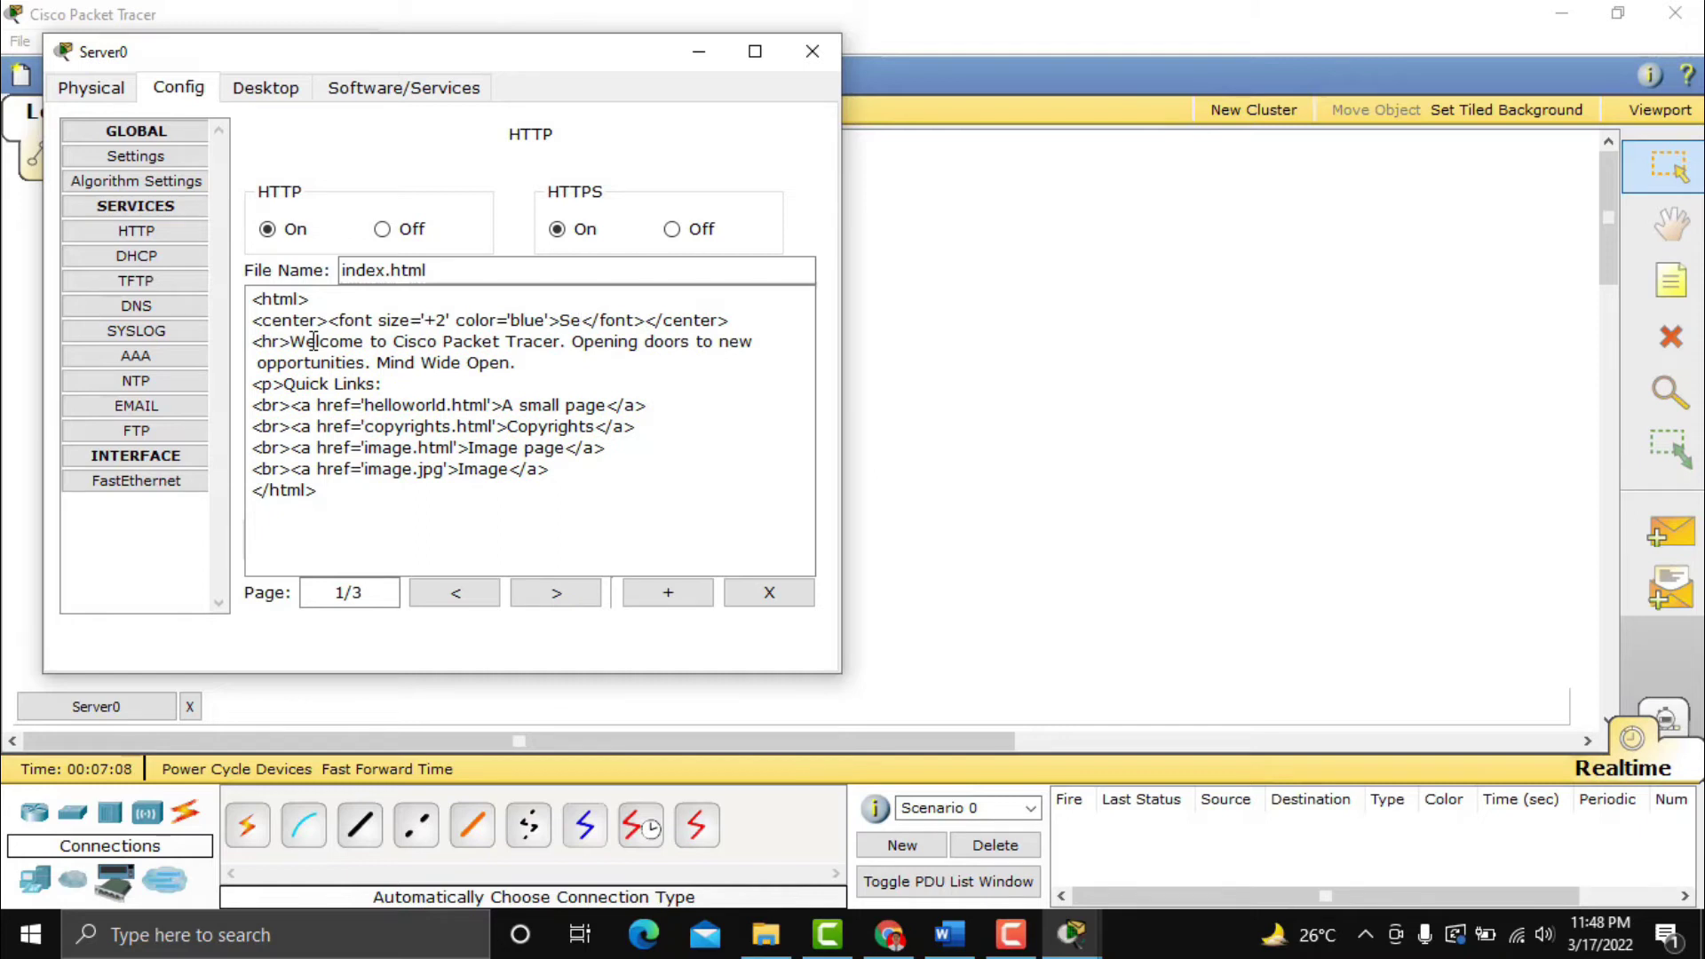
type("mat ")
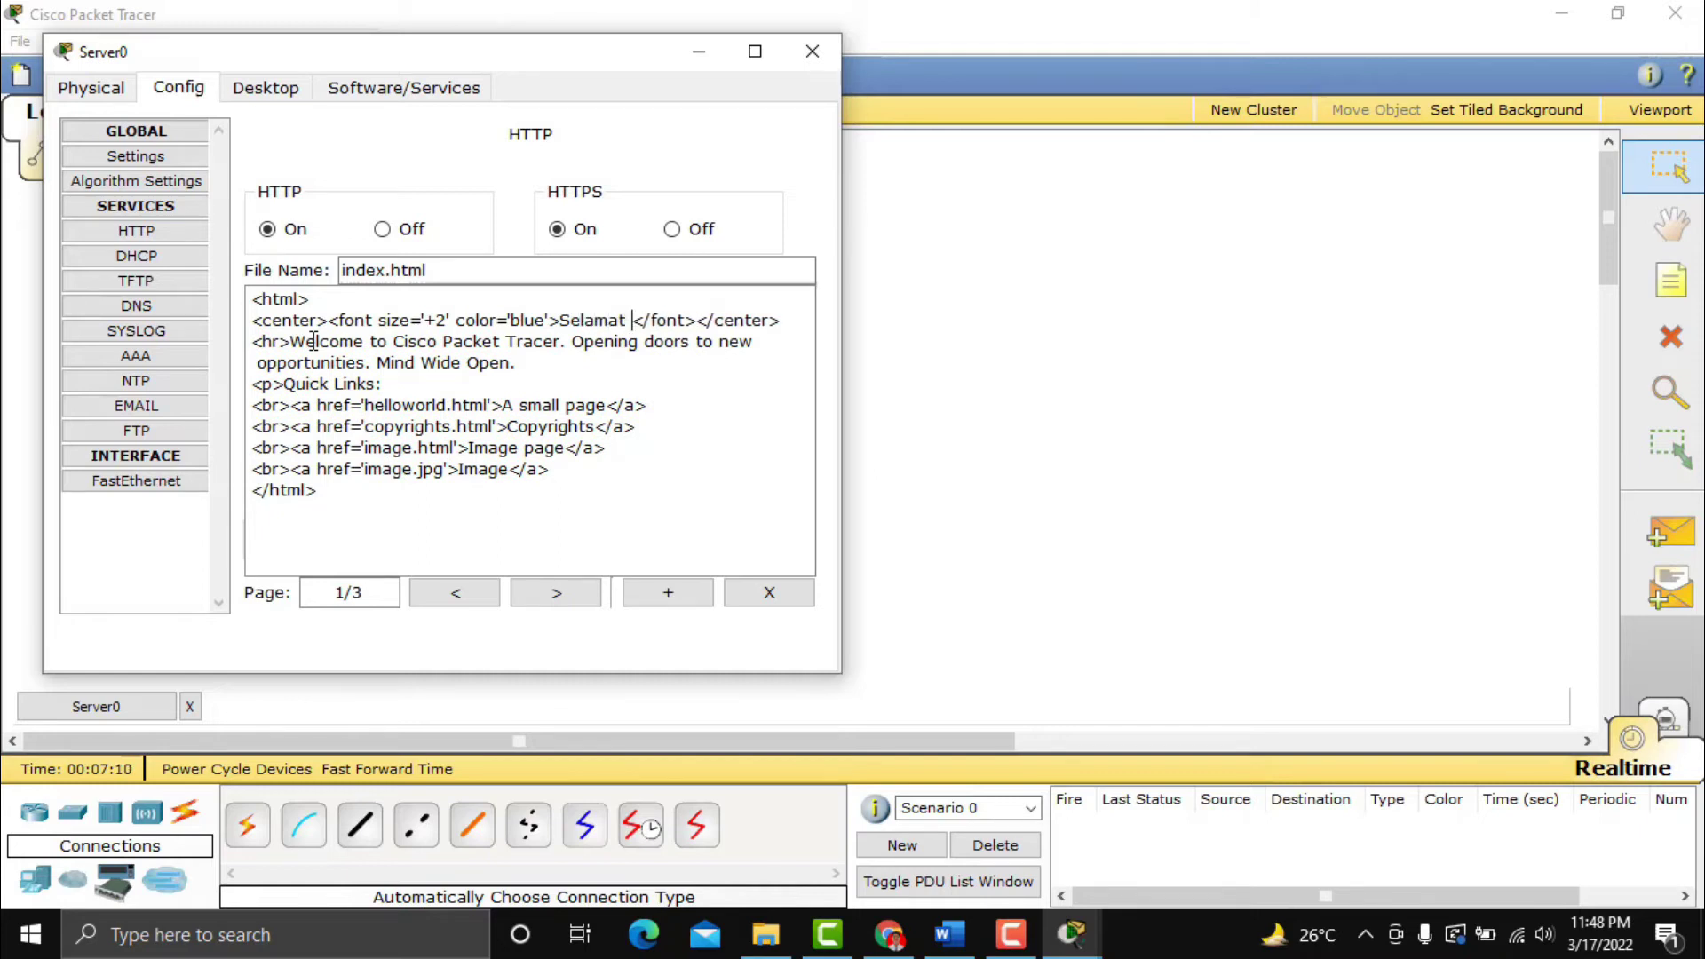
type("Datang ")
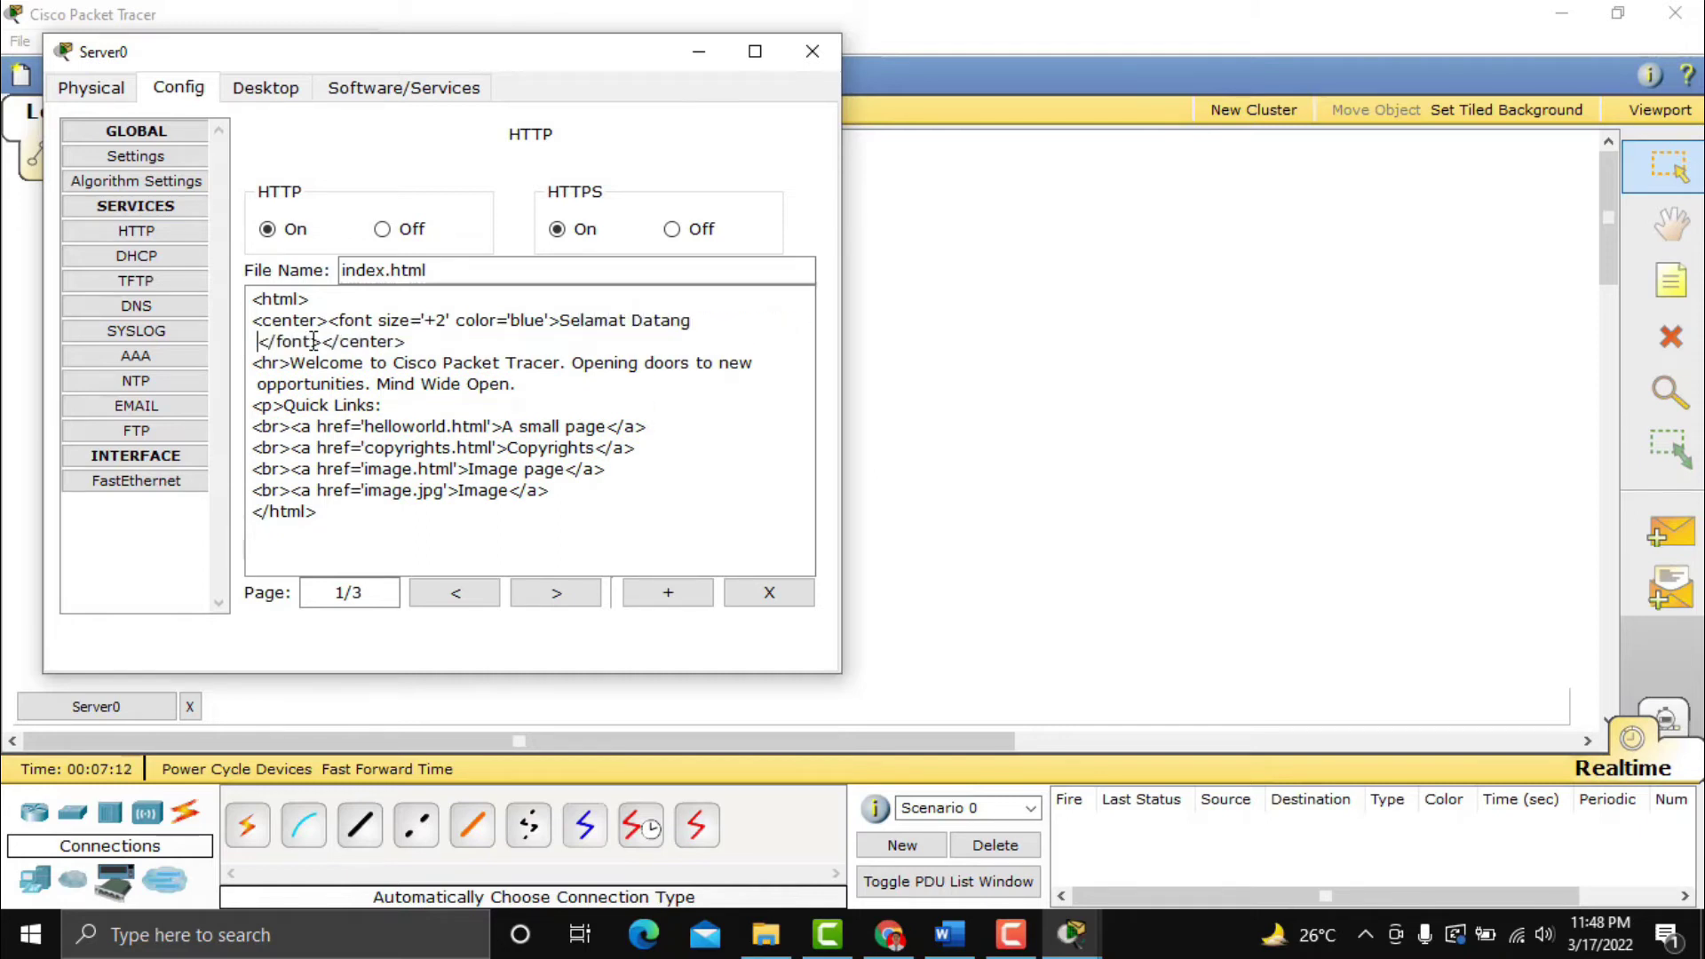
type("di Website")
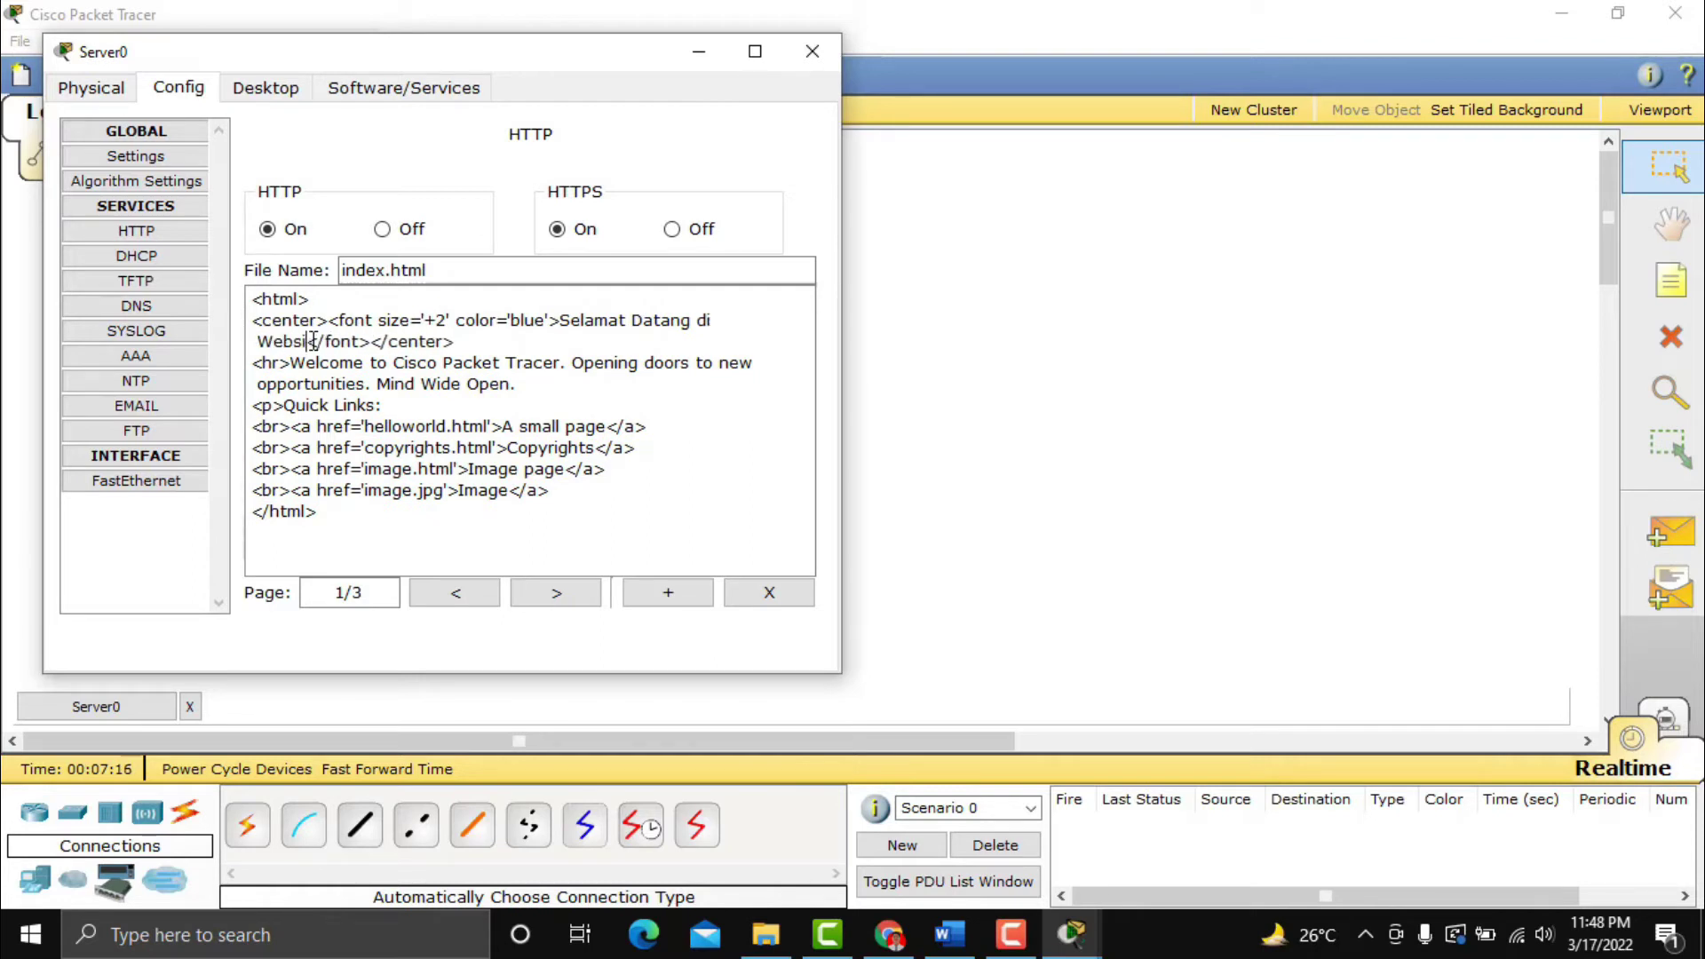
type(" Ja")
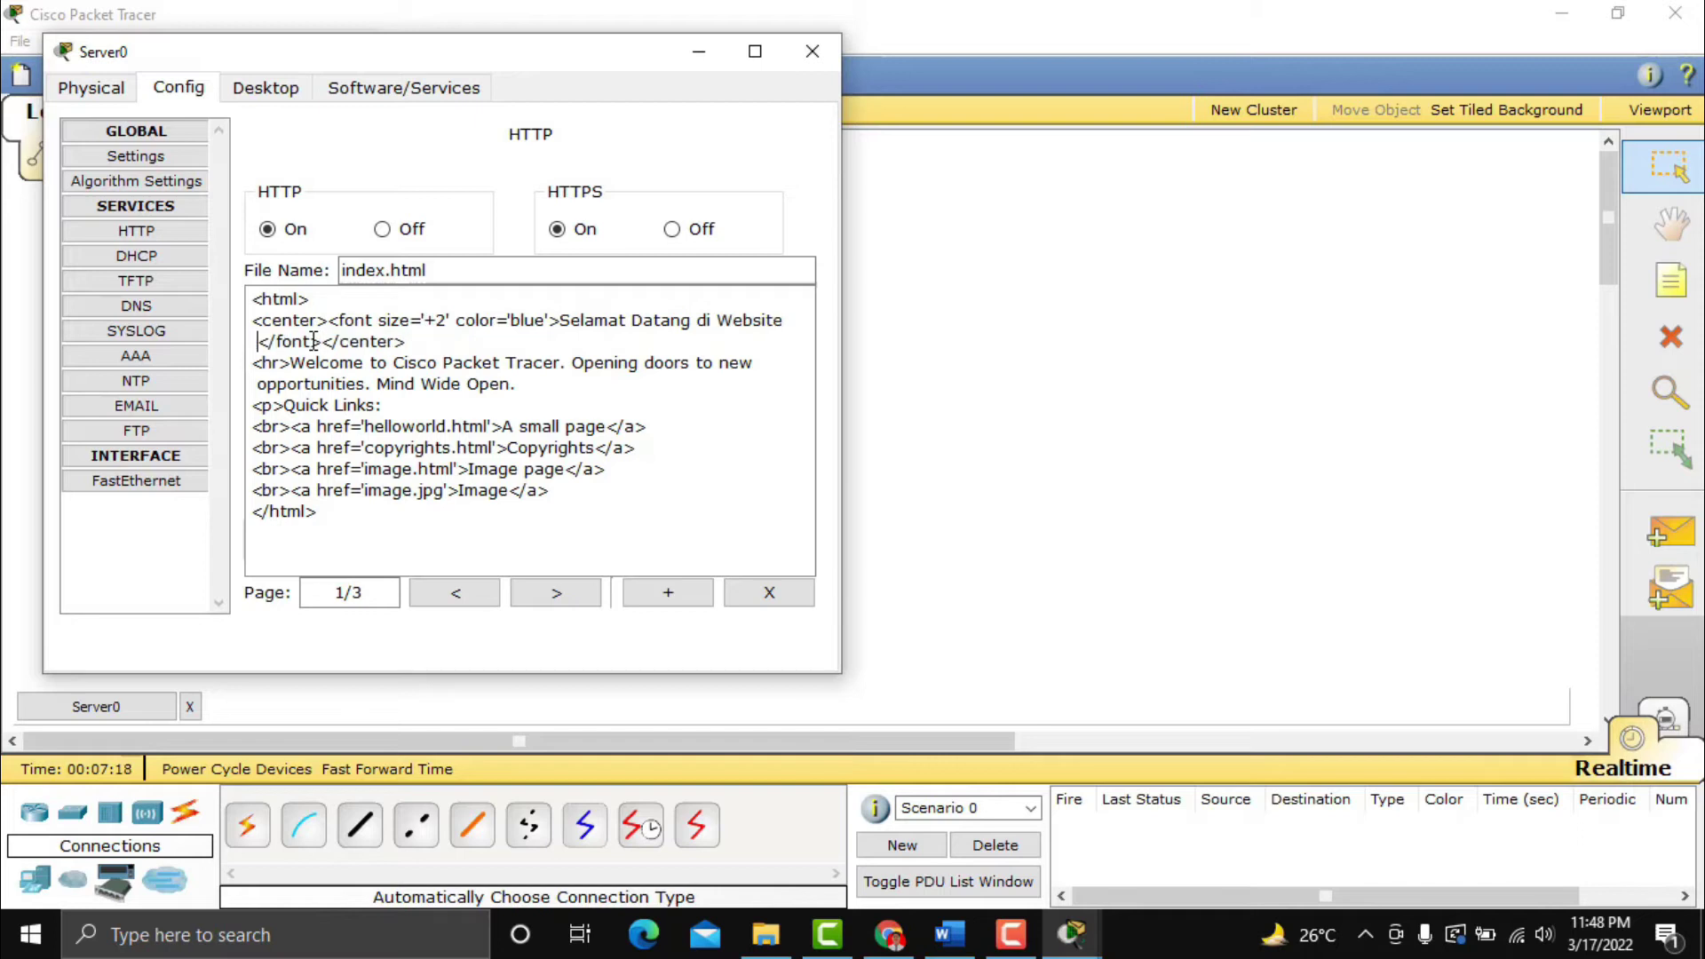
type("ringan ")
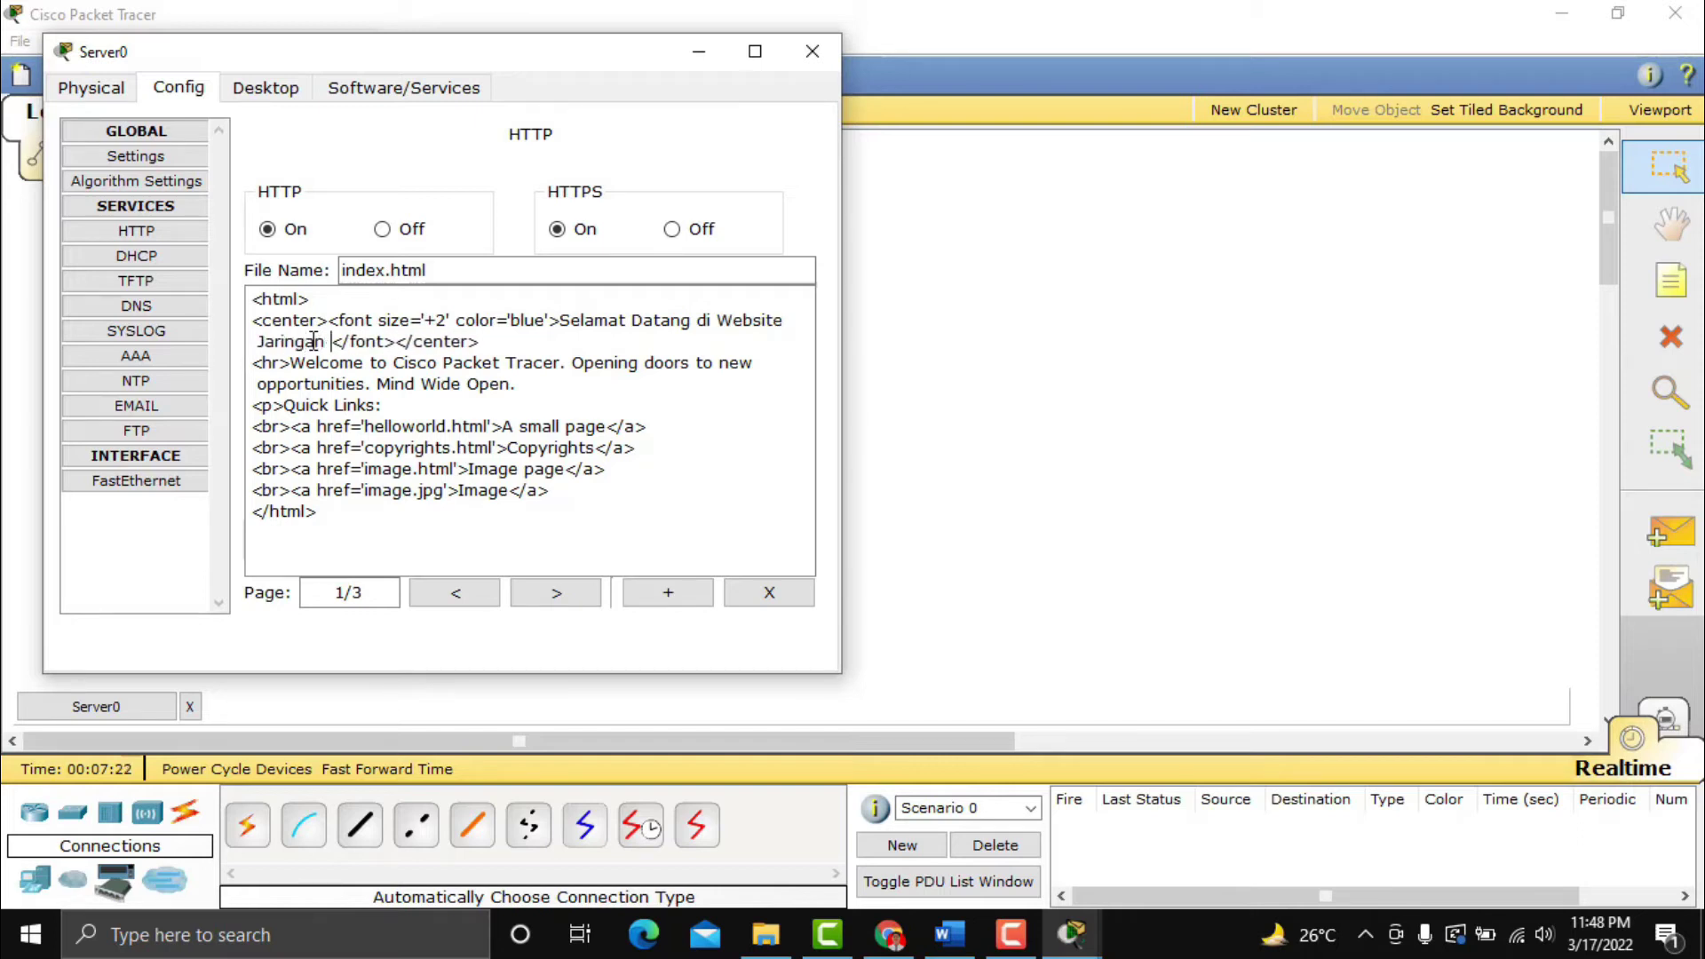
type("Kompute")
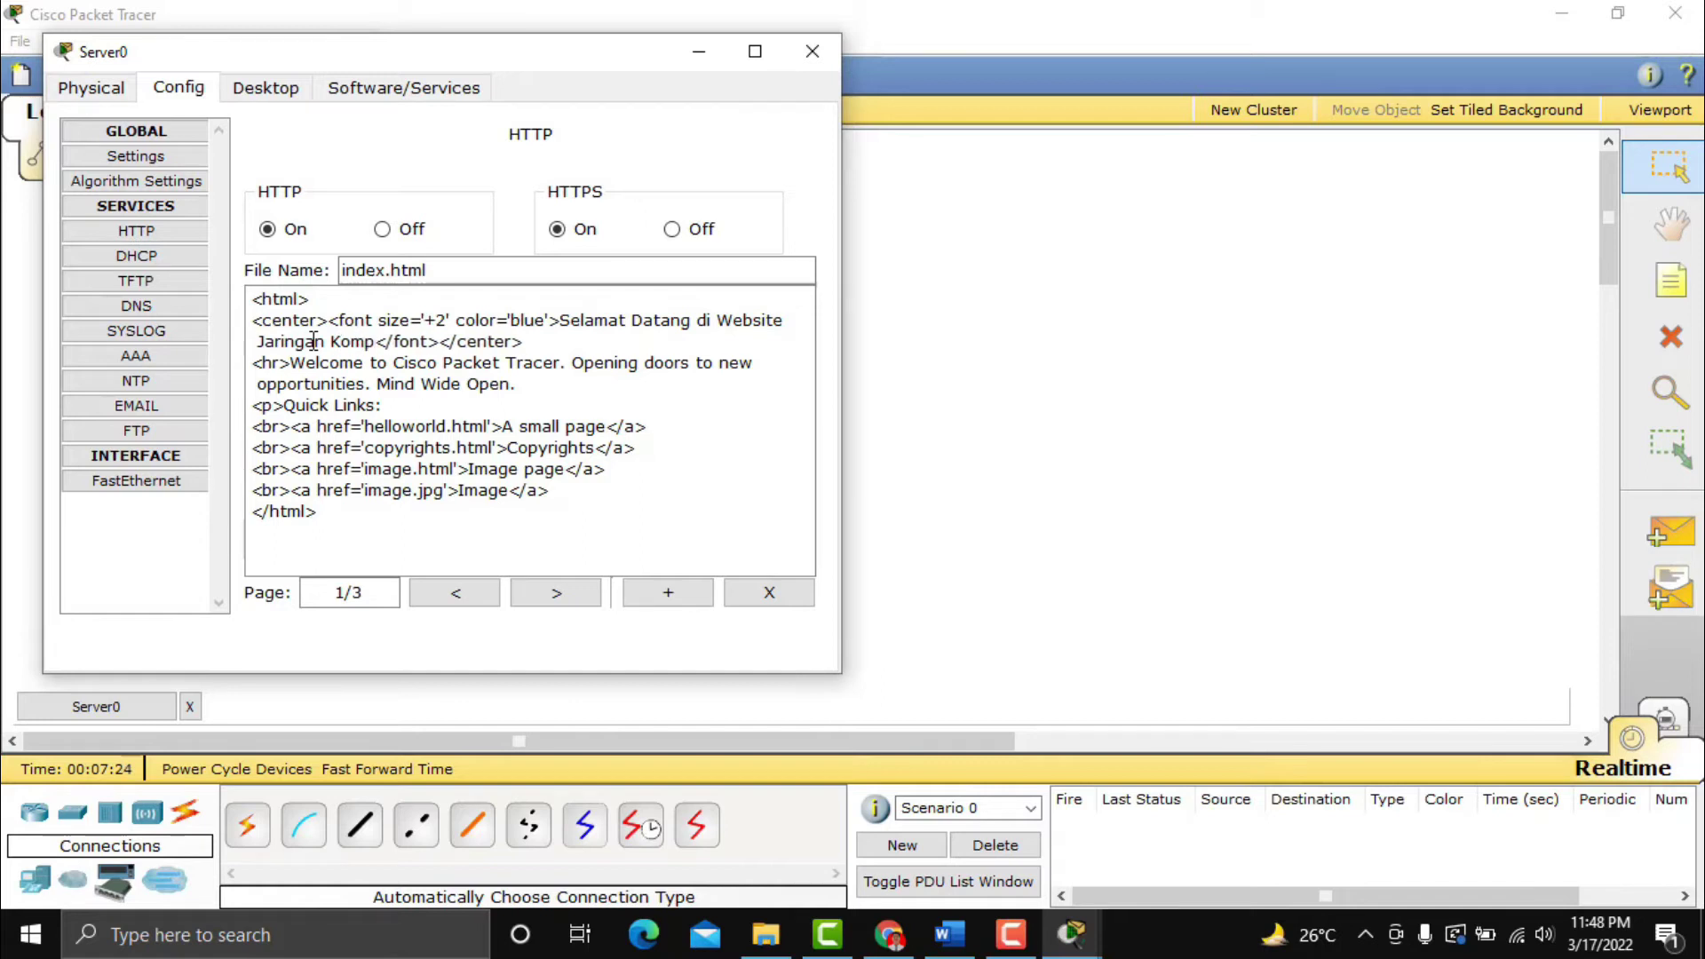
type("r")
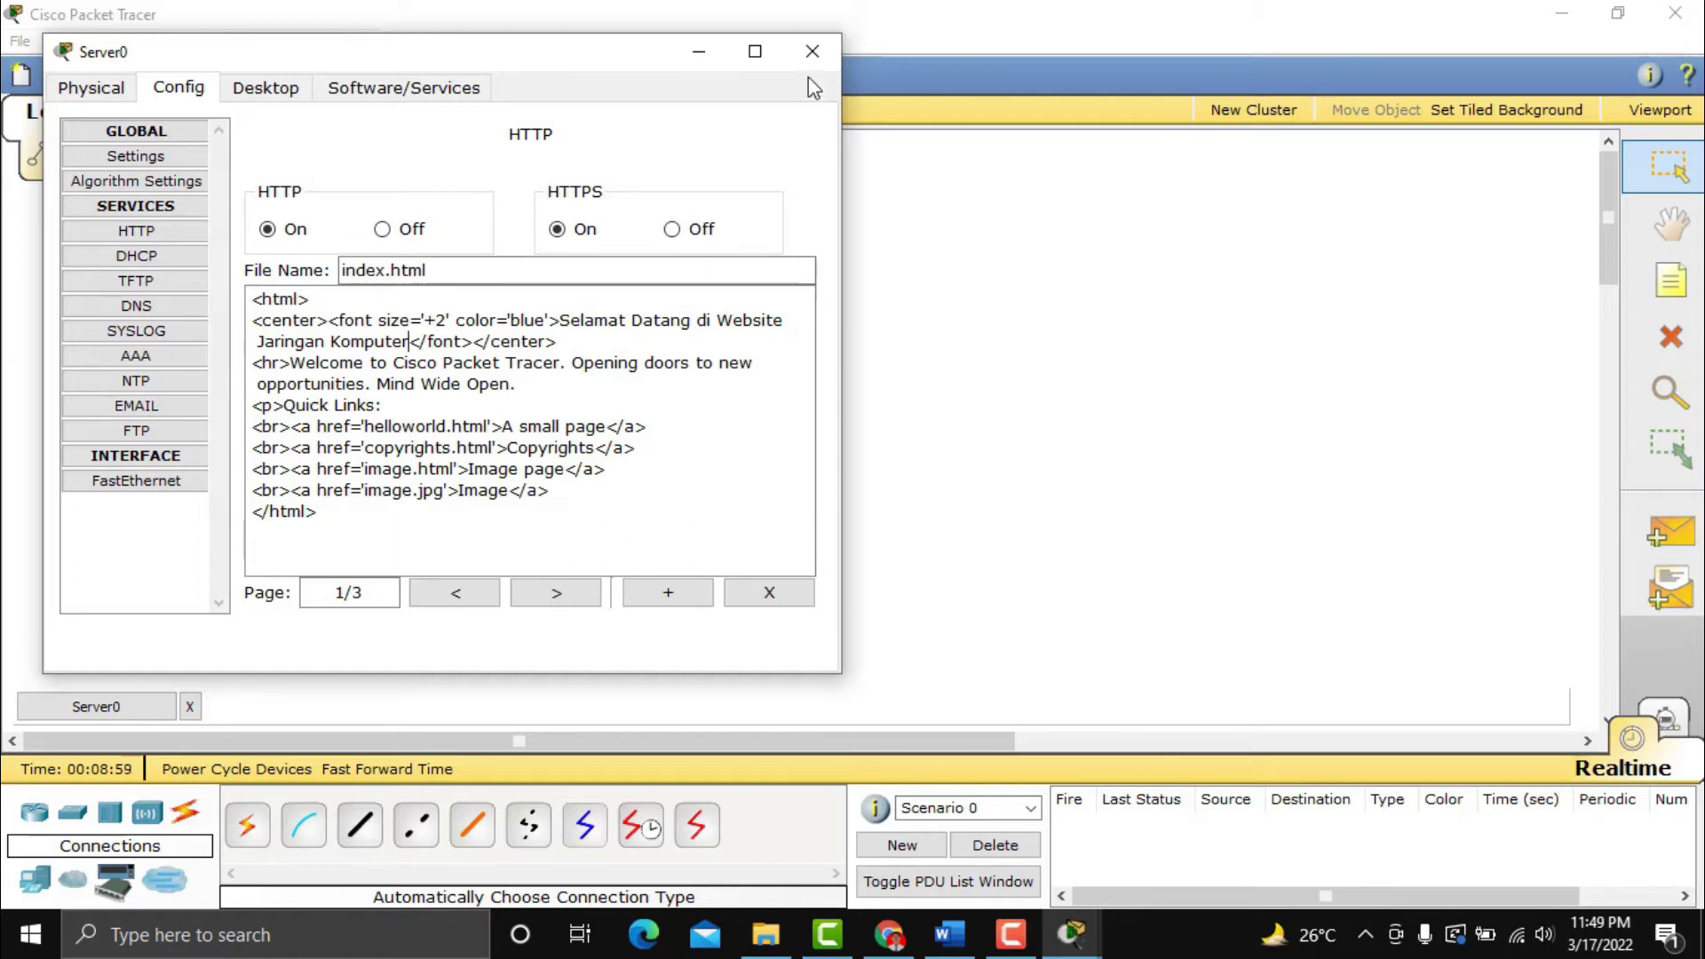
left_click(813, 54)
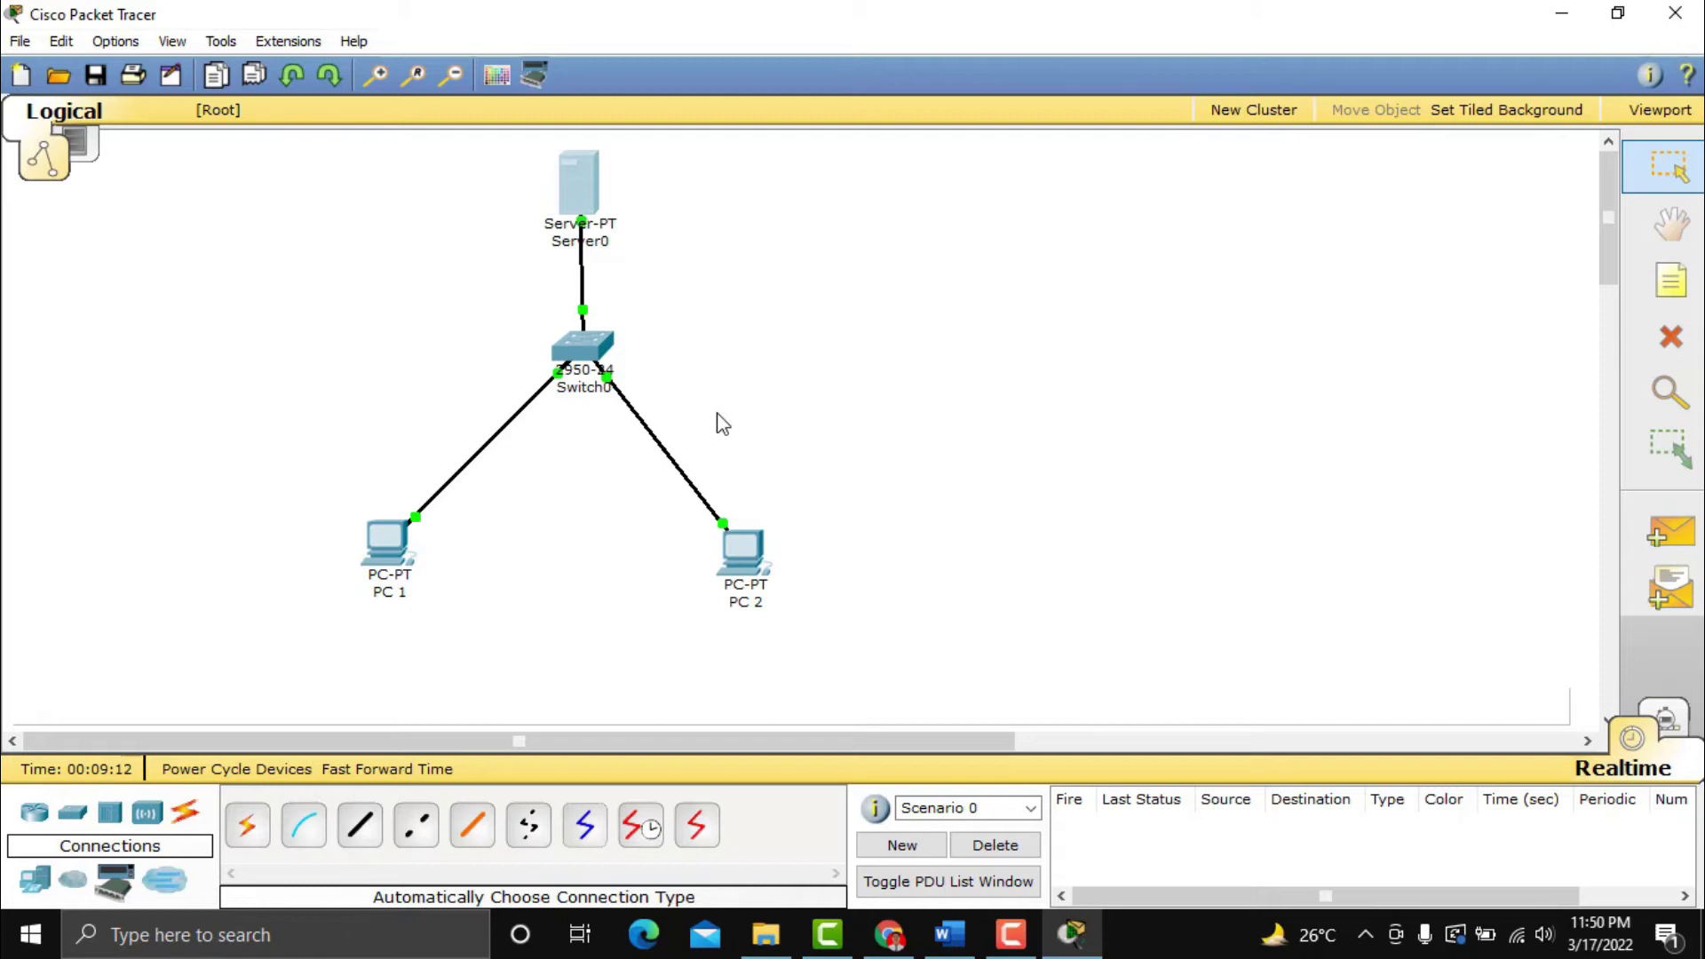
Load the server's website at 192.168.1.1 in PC 1's web browser, then close PC 1.
left_click(382, 538)
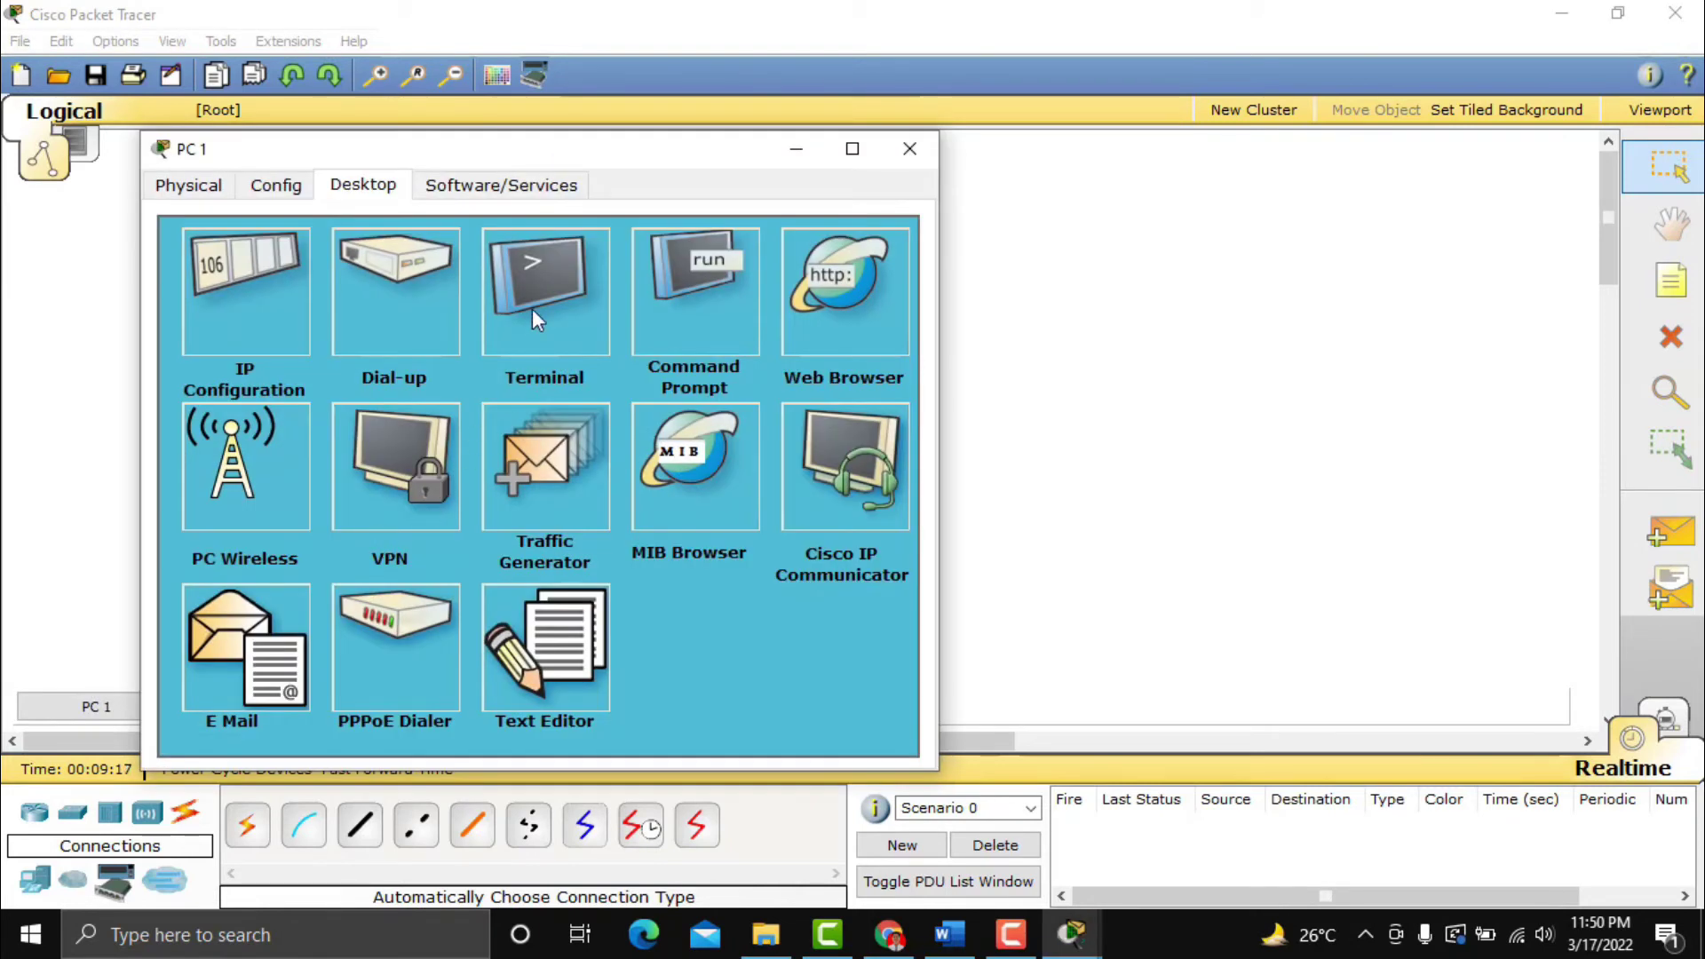
left_click(848, 308)
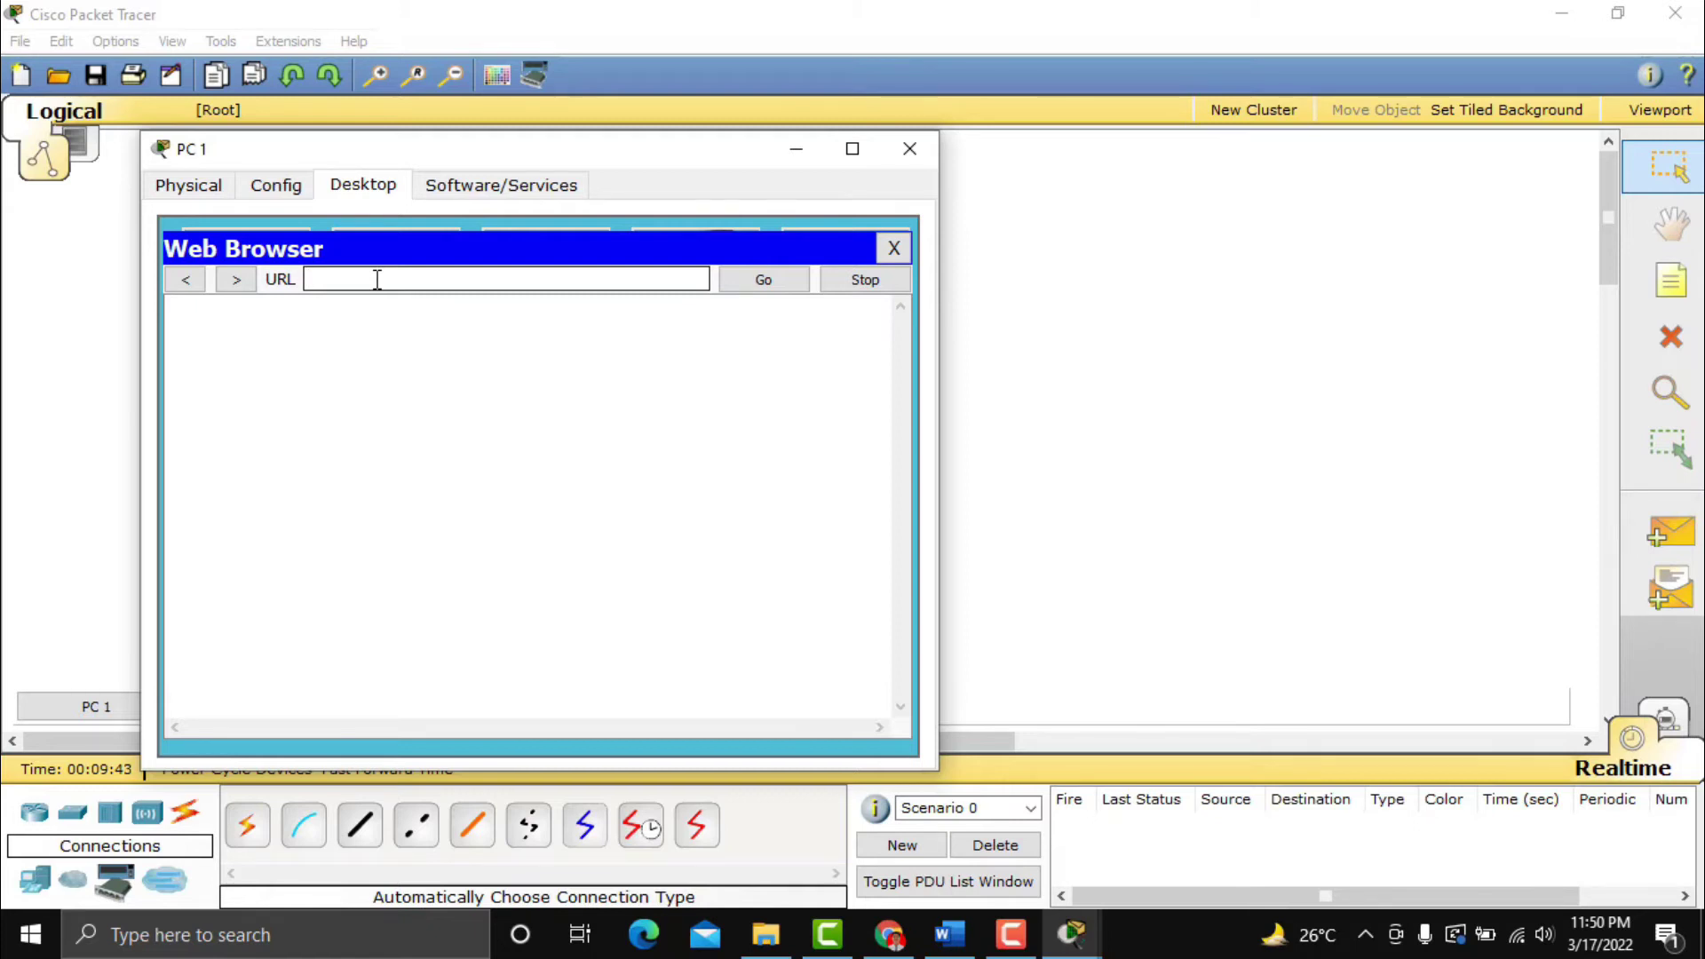
type("192.168.1.1")
left_click(760, 286)
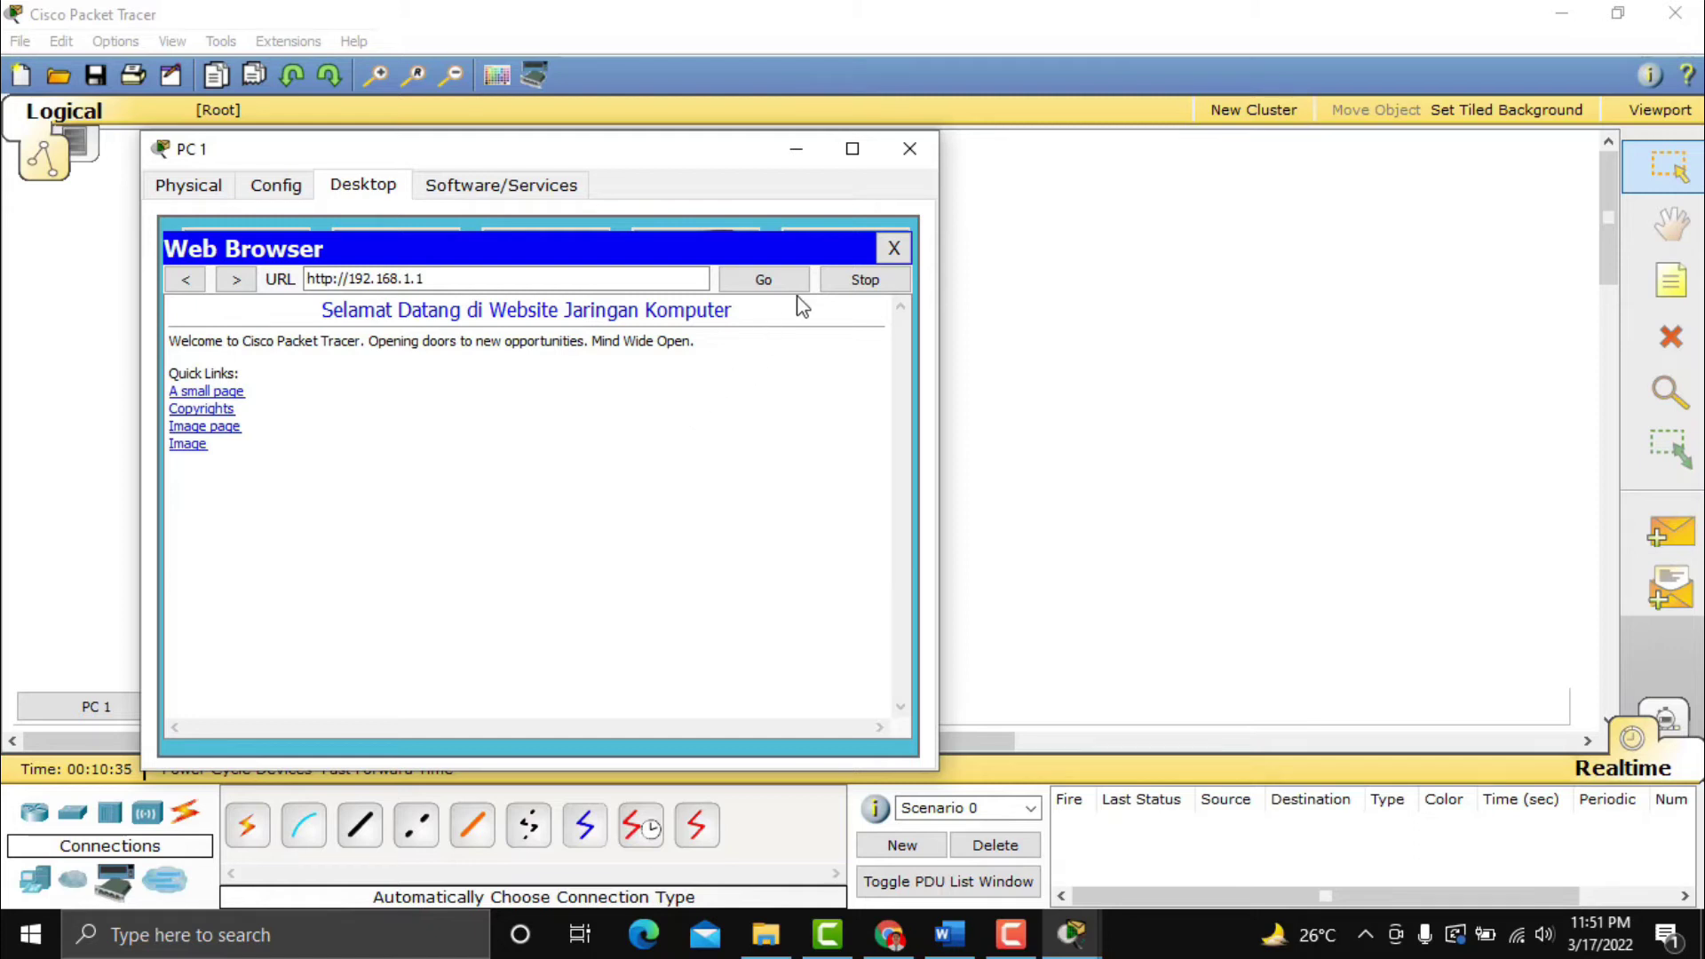
left_click(907, 149)
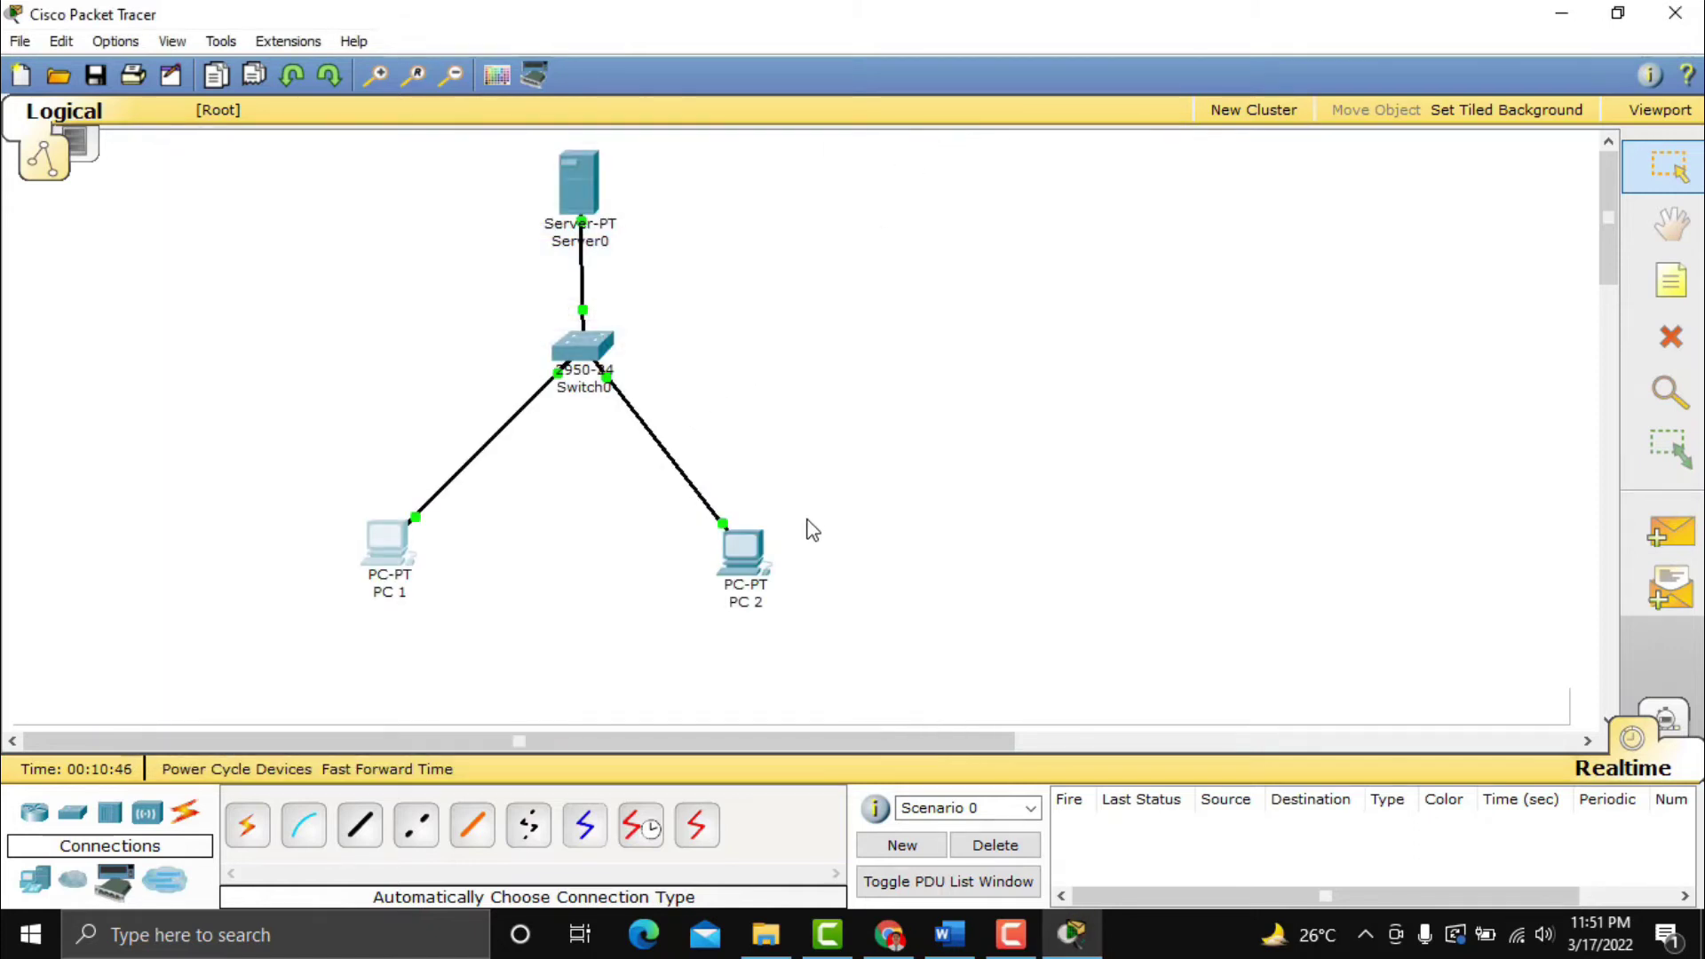
Load the server's website at 192.168.1.1 in PC 2's web browser, then close PC 2.
left_click(738, 562)
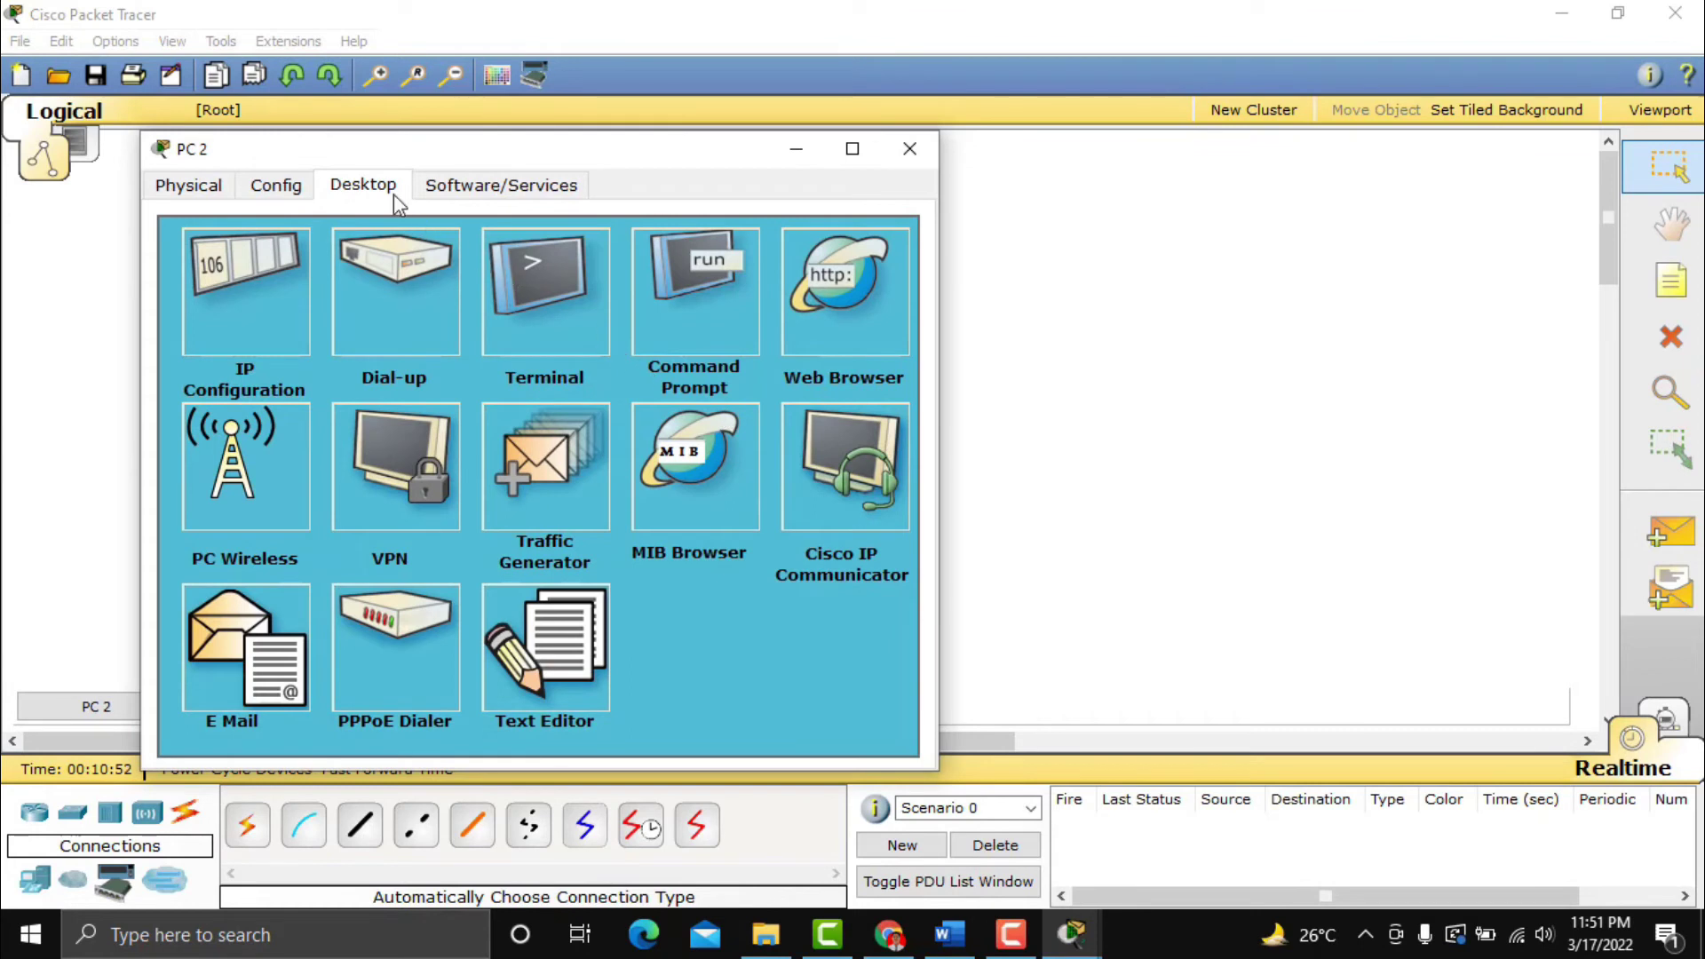
left_click(865, 323)
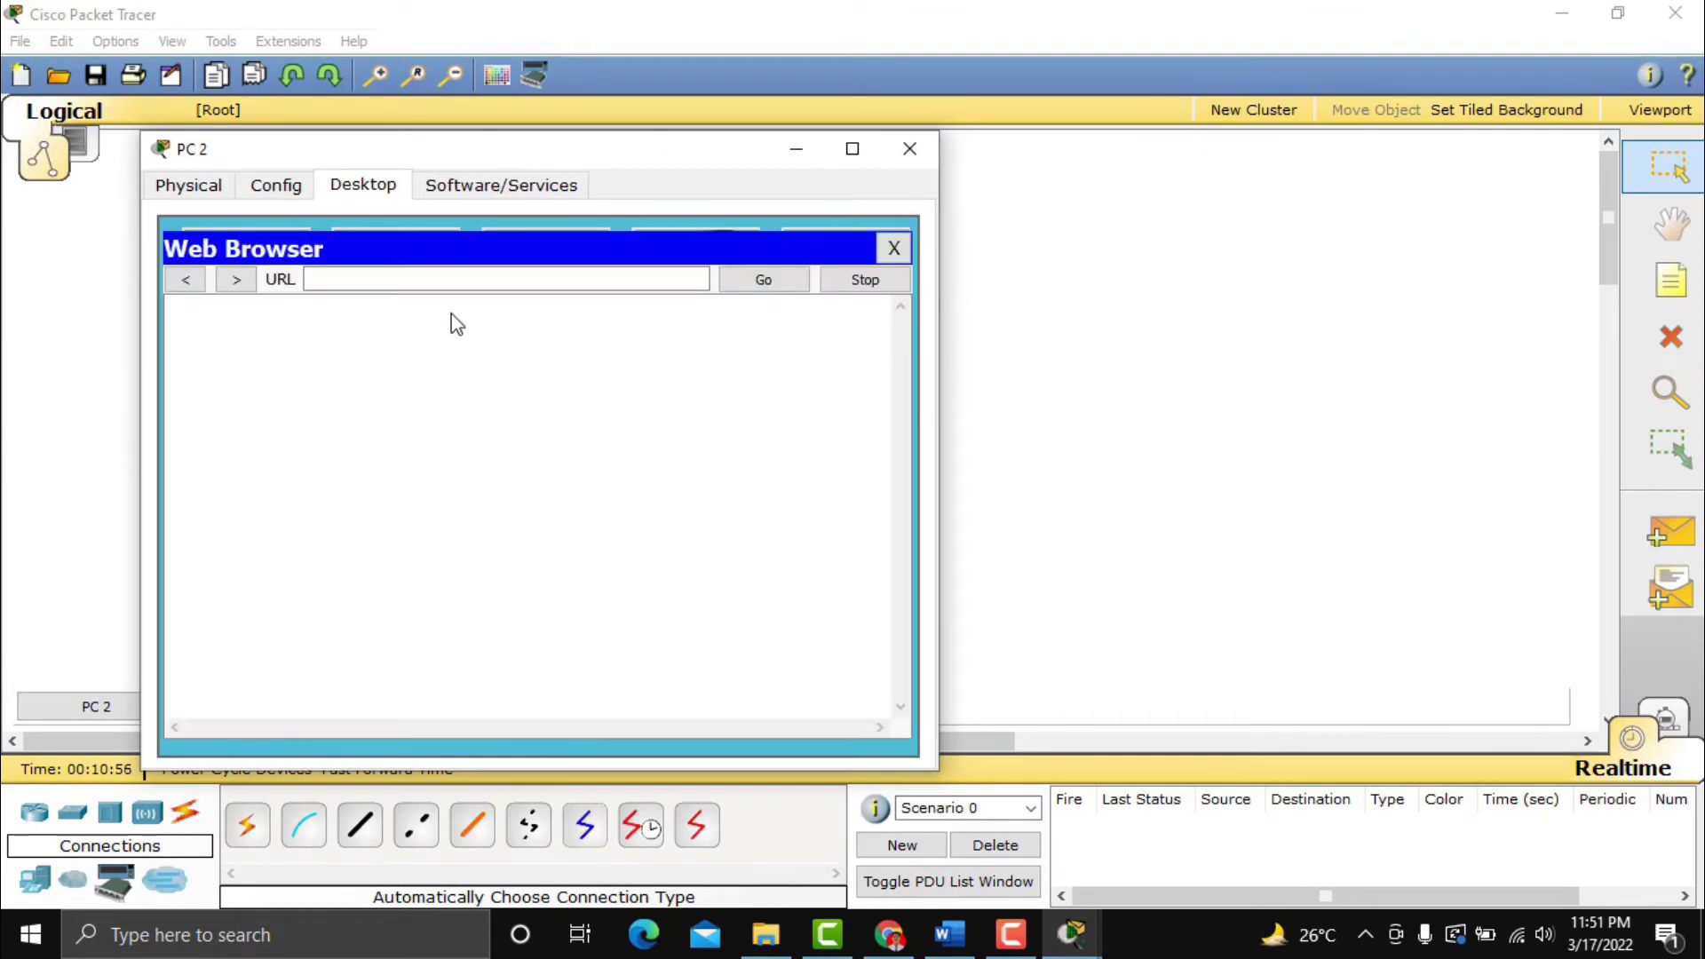
left_click(409, 281)
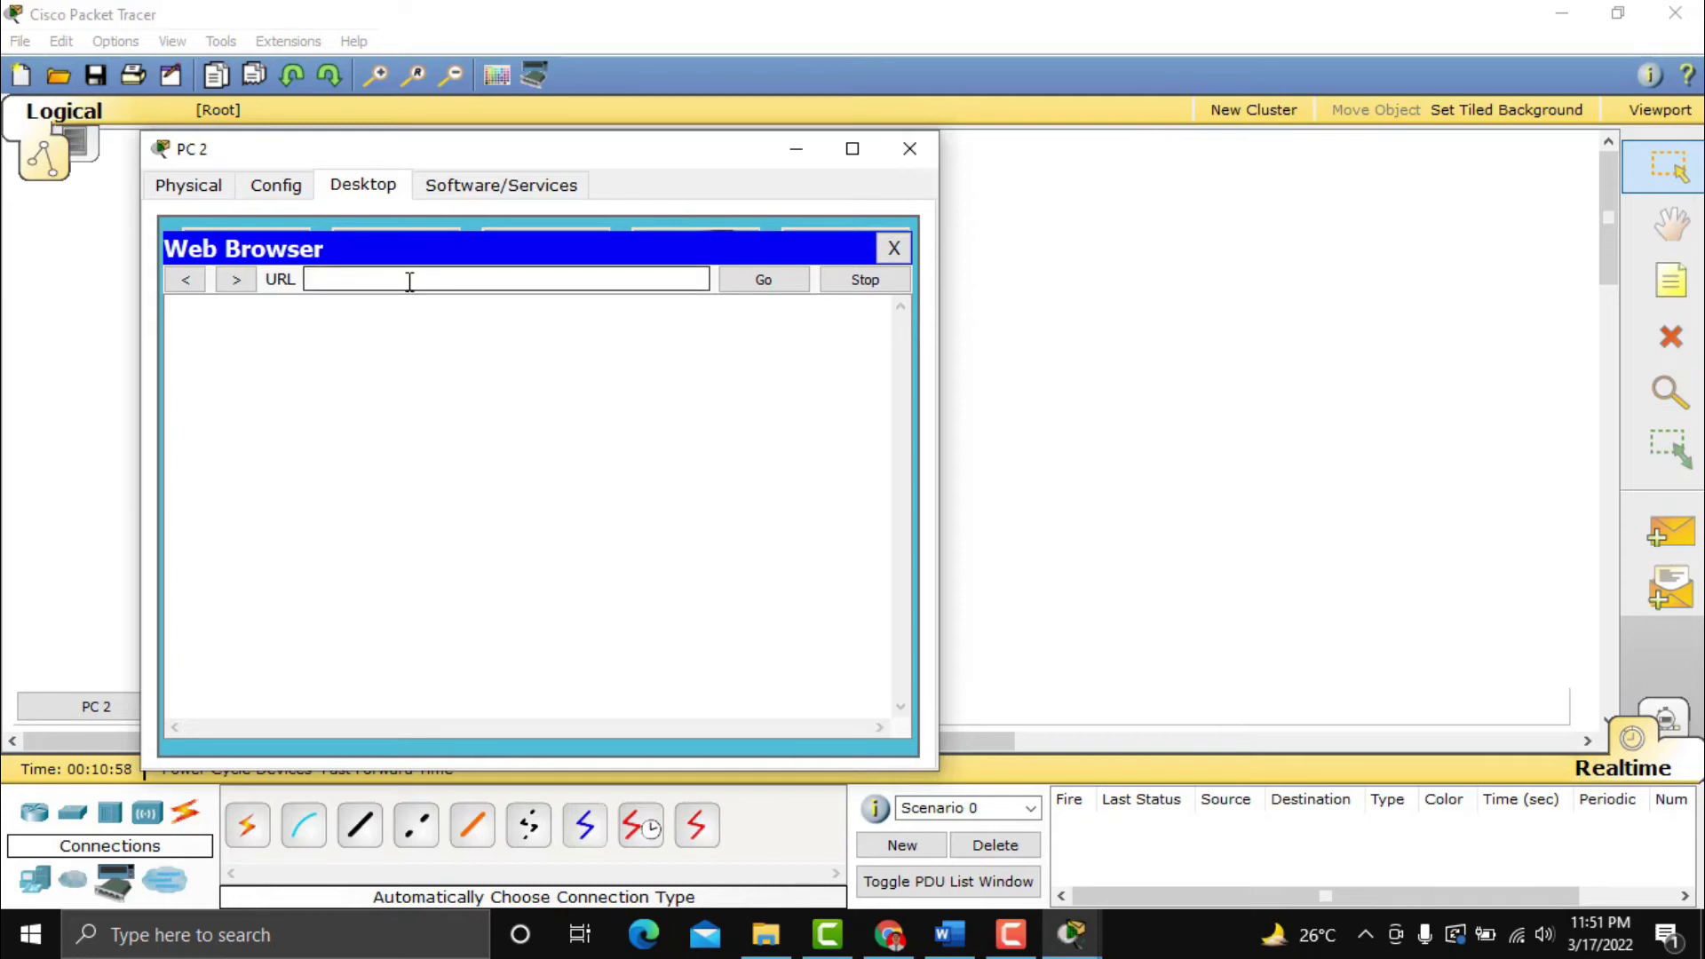
type("192.168.1.1")
left_click(767, 283)
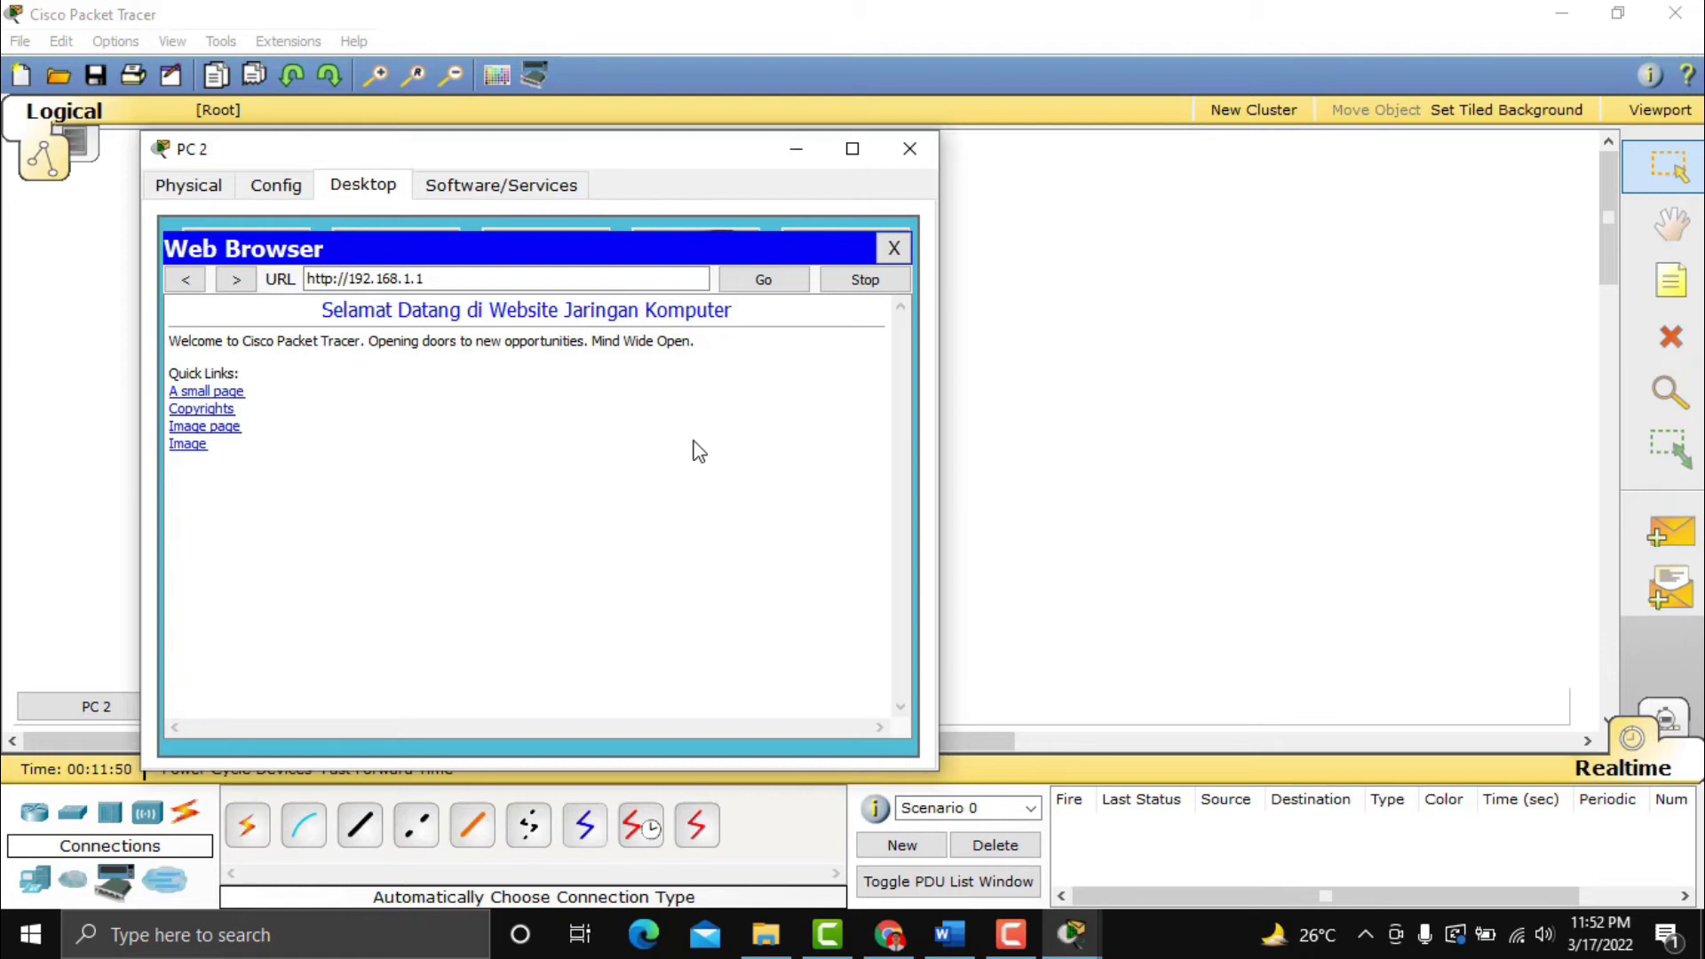
left_click(909, 149)
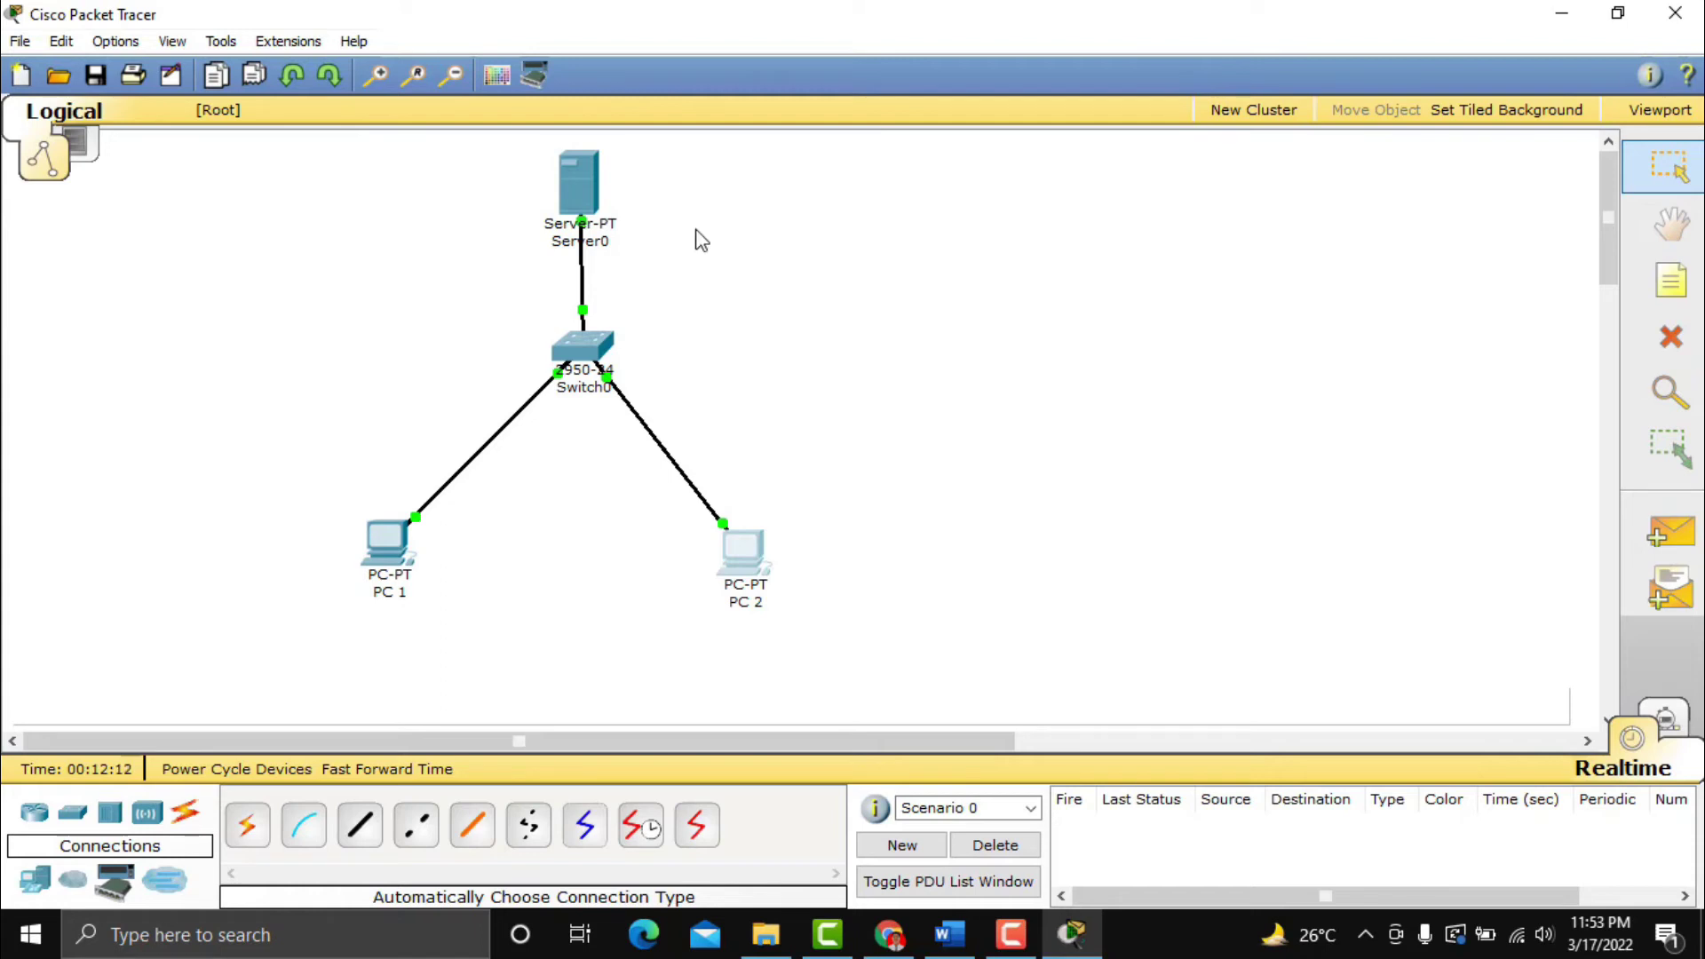
Open Server0's DNS service and enter belajar.id as the name of a new resource record.
left_click(585, 177)
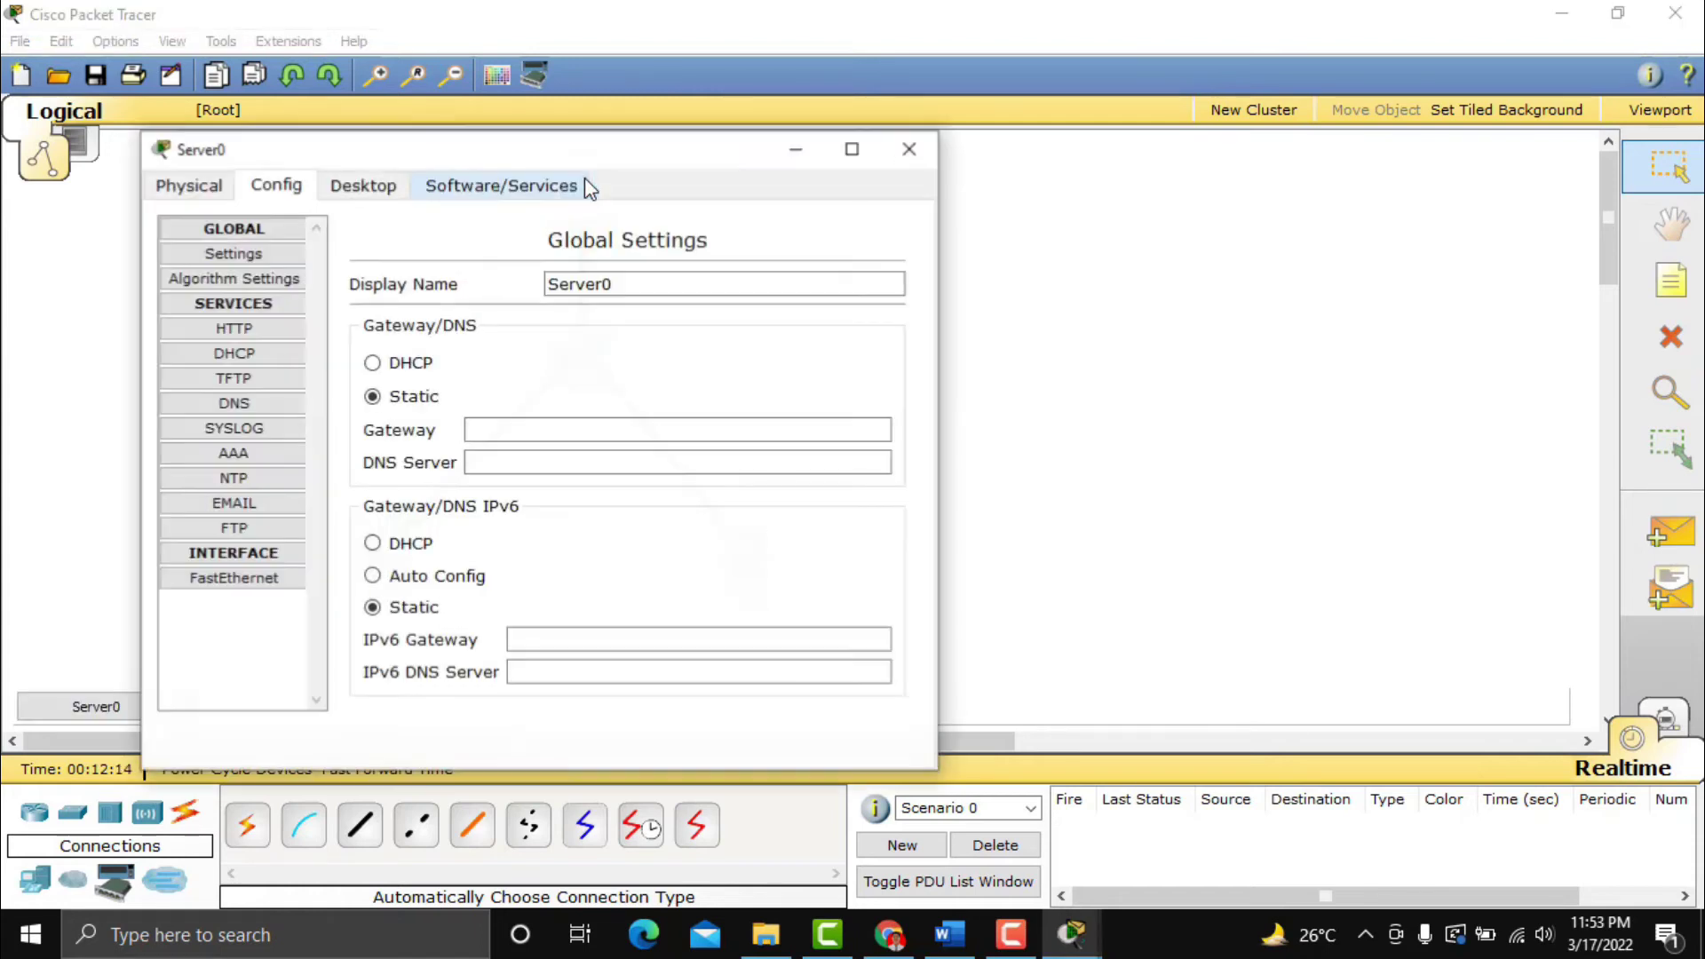
left_click(262, 406)
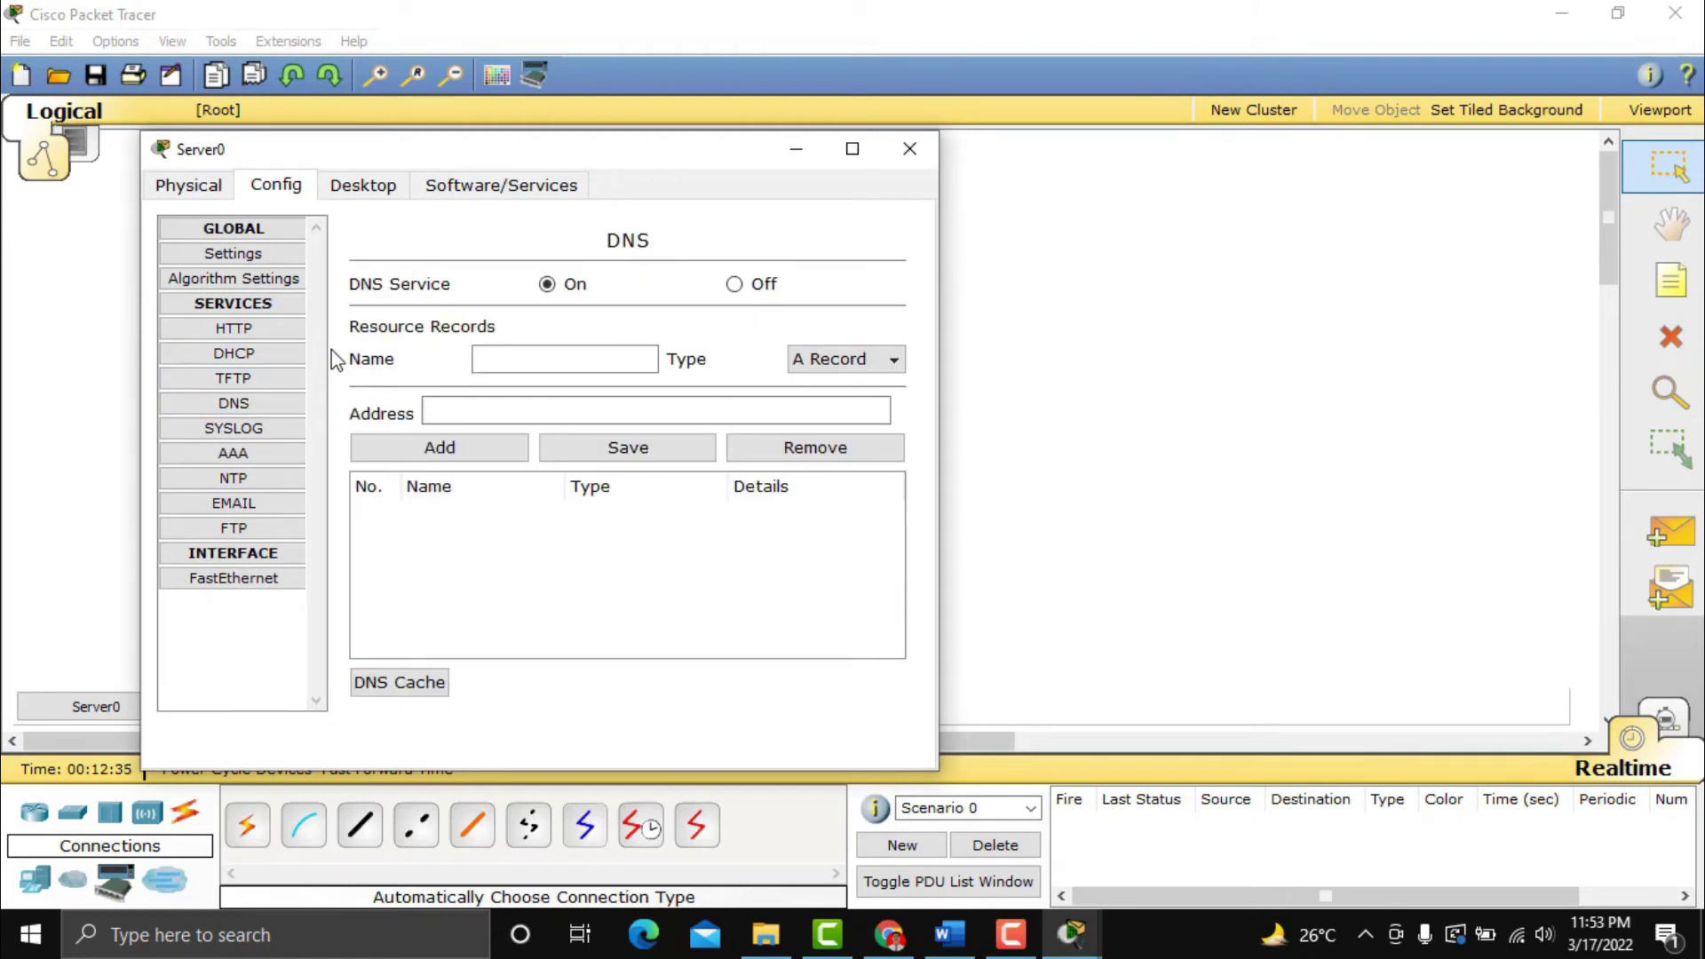
left_click(507, 359)
type("be")
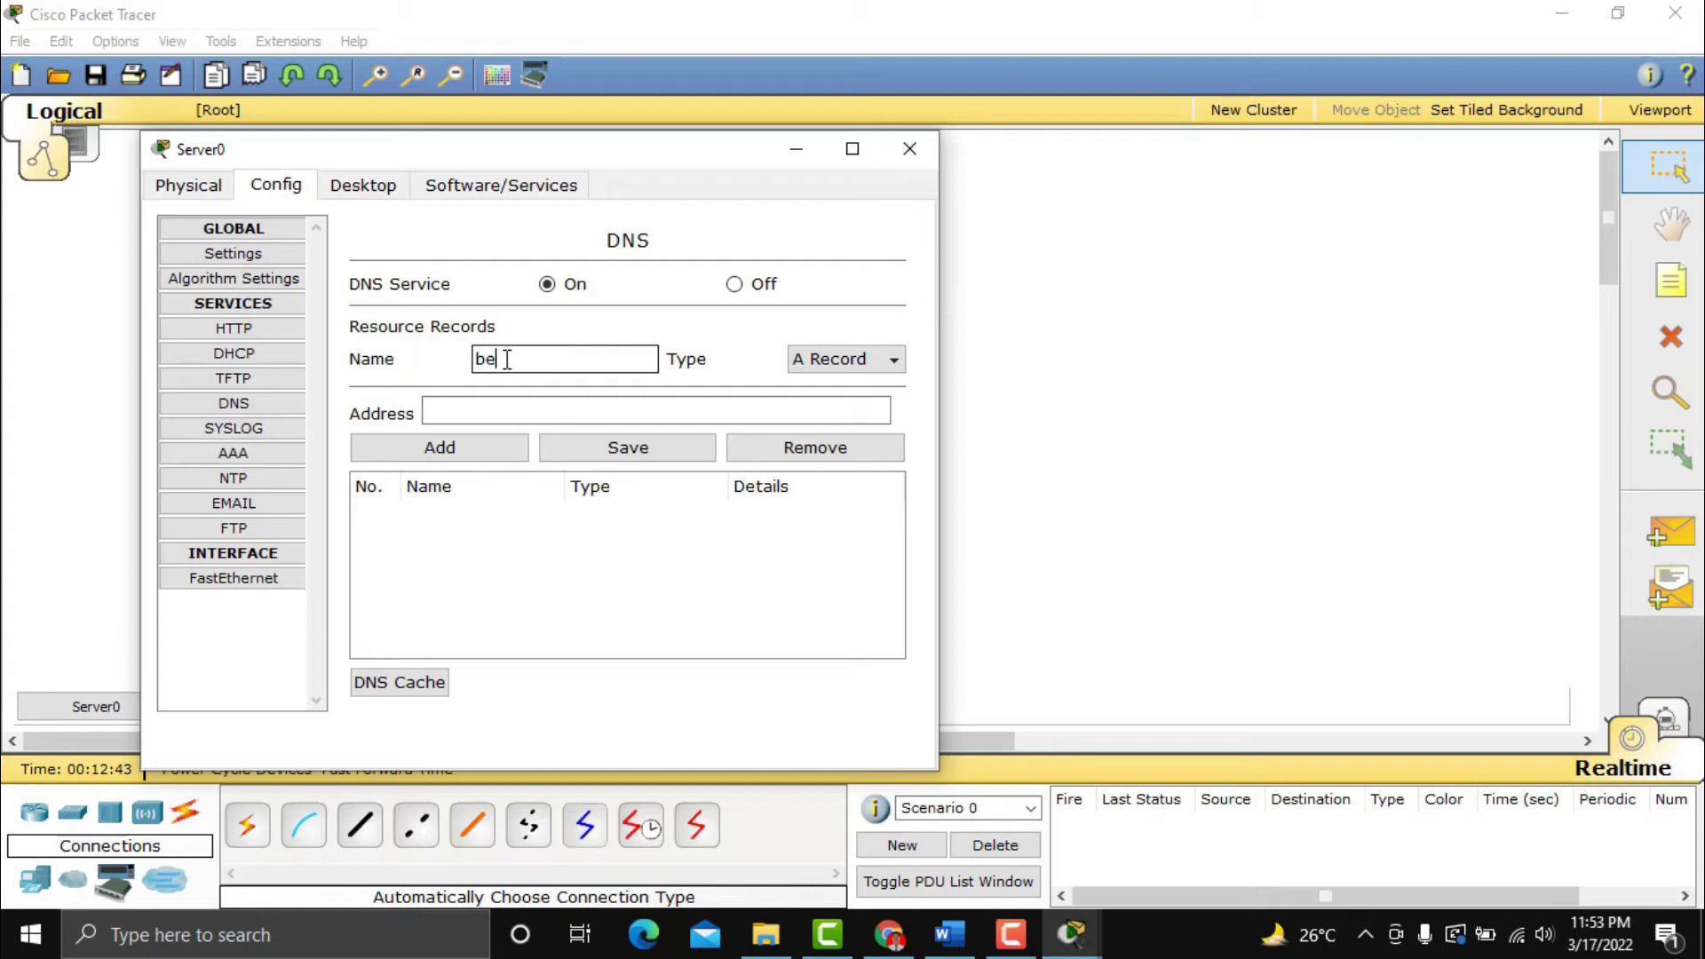
type("lajar.id")
left_click(492, 412)
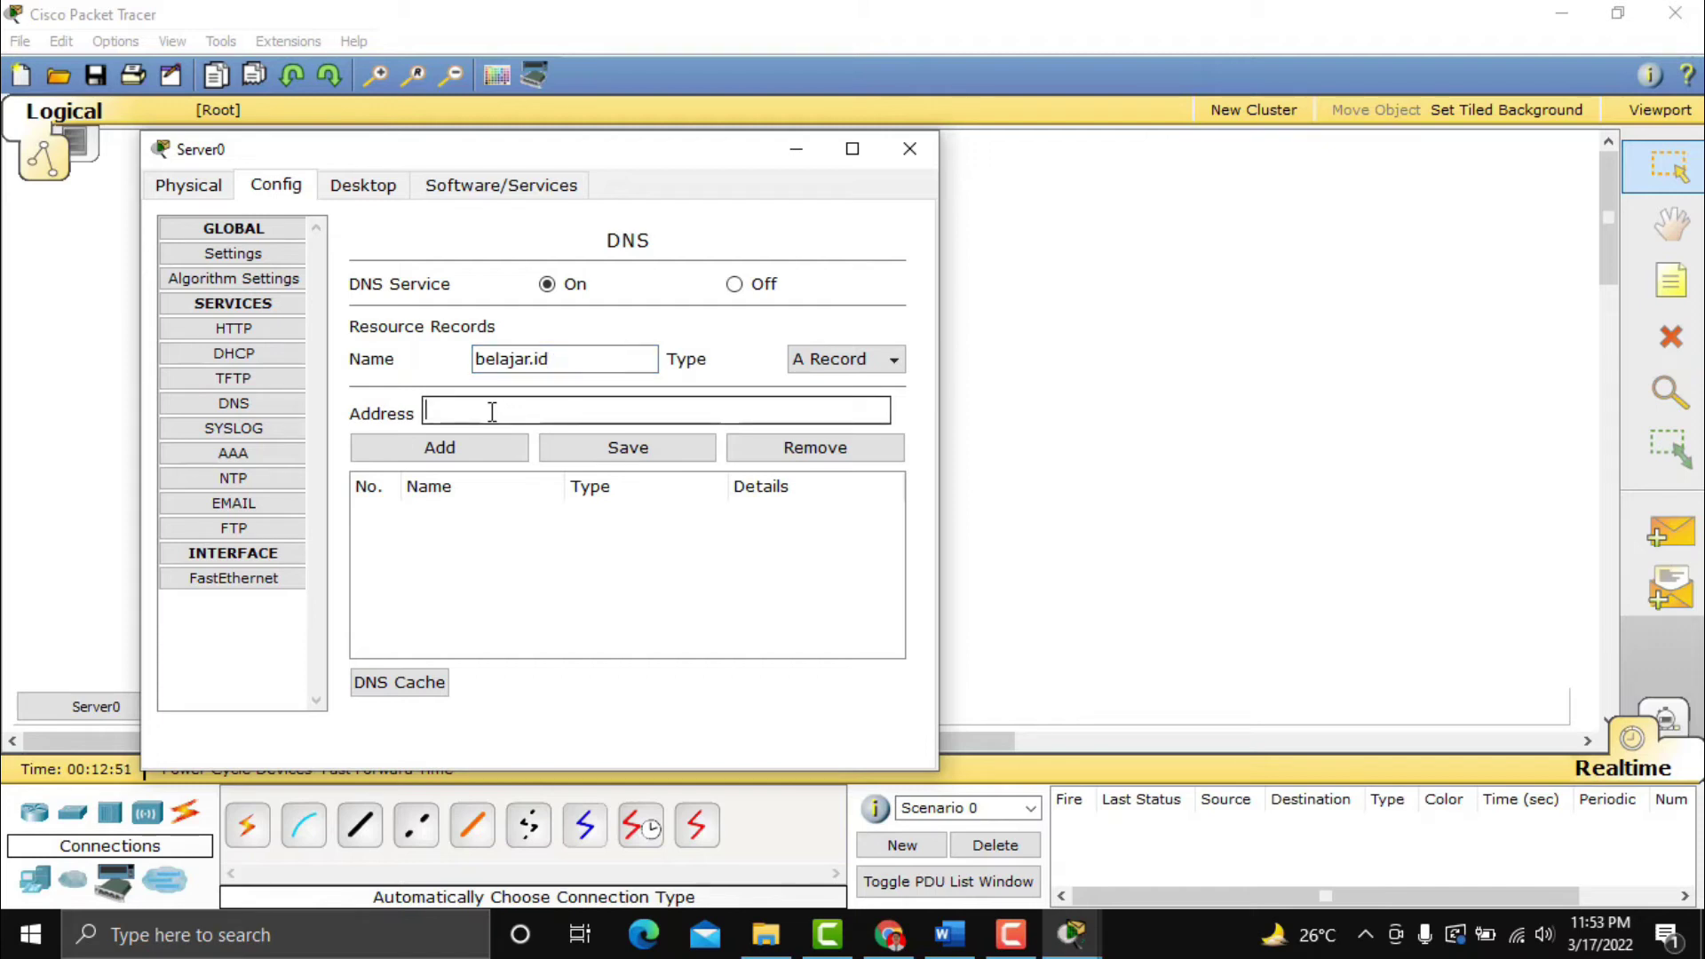
type("192.15")
key("BackSpace")
type("69")
key("BackSpace")
key("BackSpace")
key("BackSpace")
key("BackSpace")
key("BackSpace")
key("BackSpace")
key("BackSpace")
left_click(593, 355)
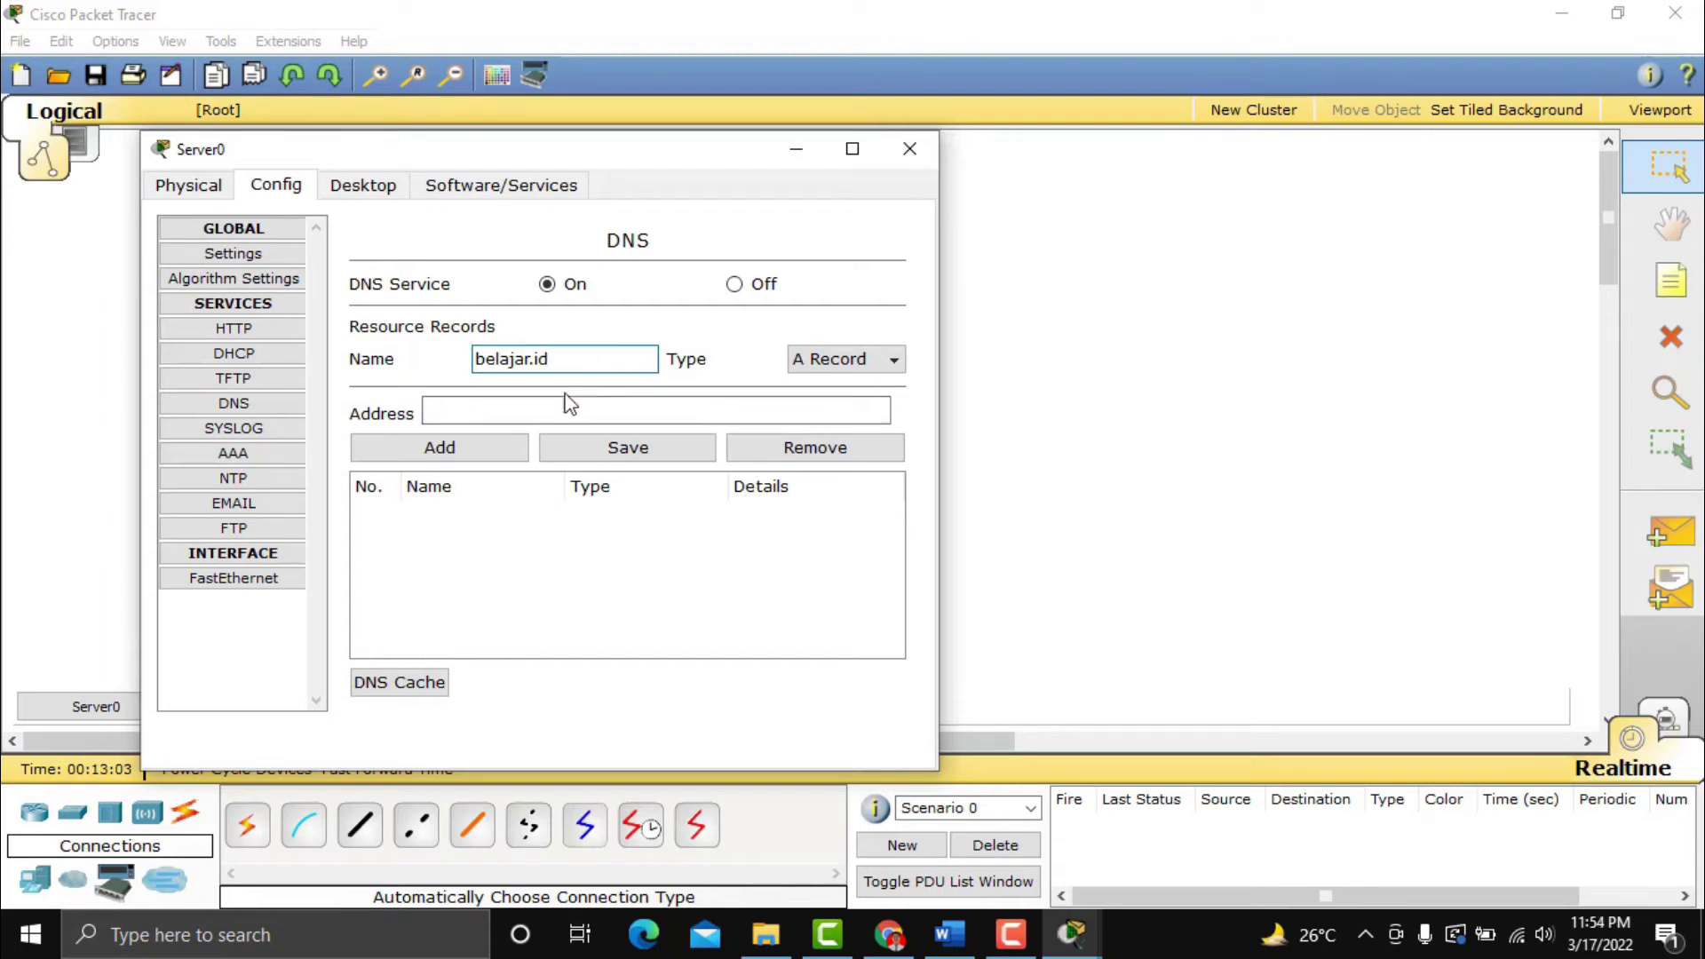
Set the belajar.id record's address to 192.168.1.1 and add it as an A record.
left_click(520, 413)
type("1")
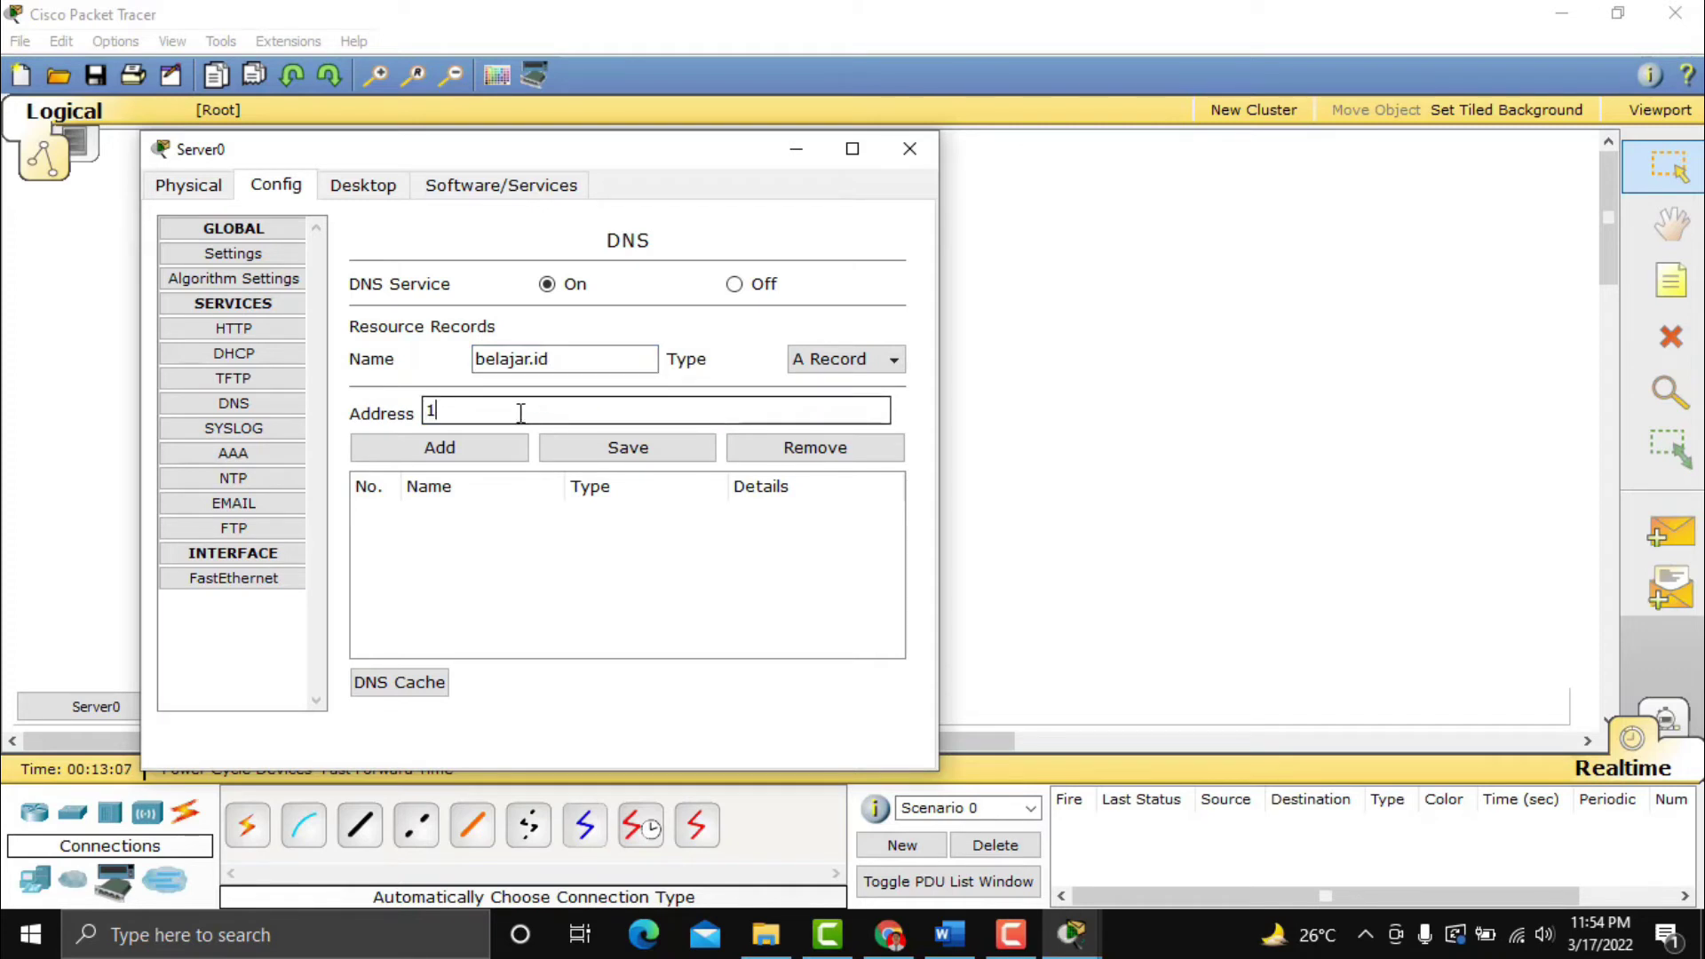
type("92.168.1.1")
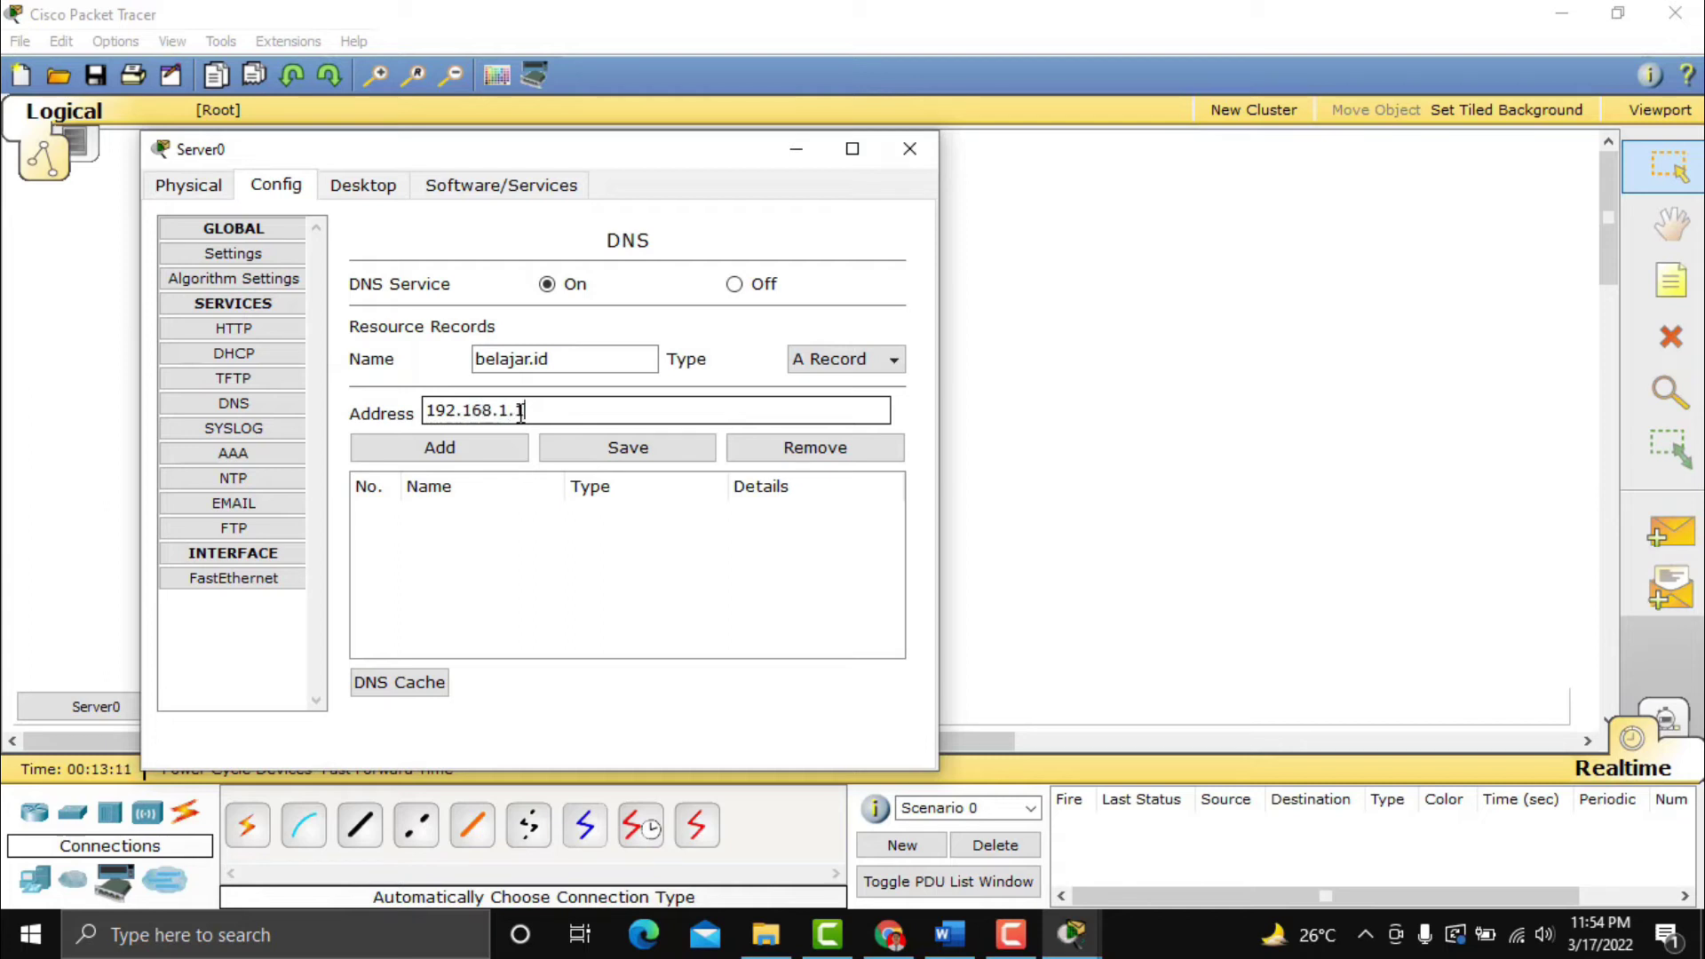
left_click(500, 463)
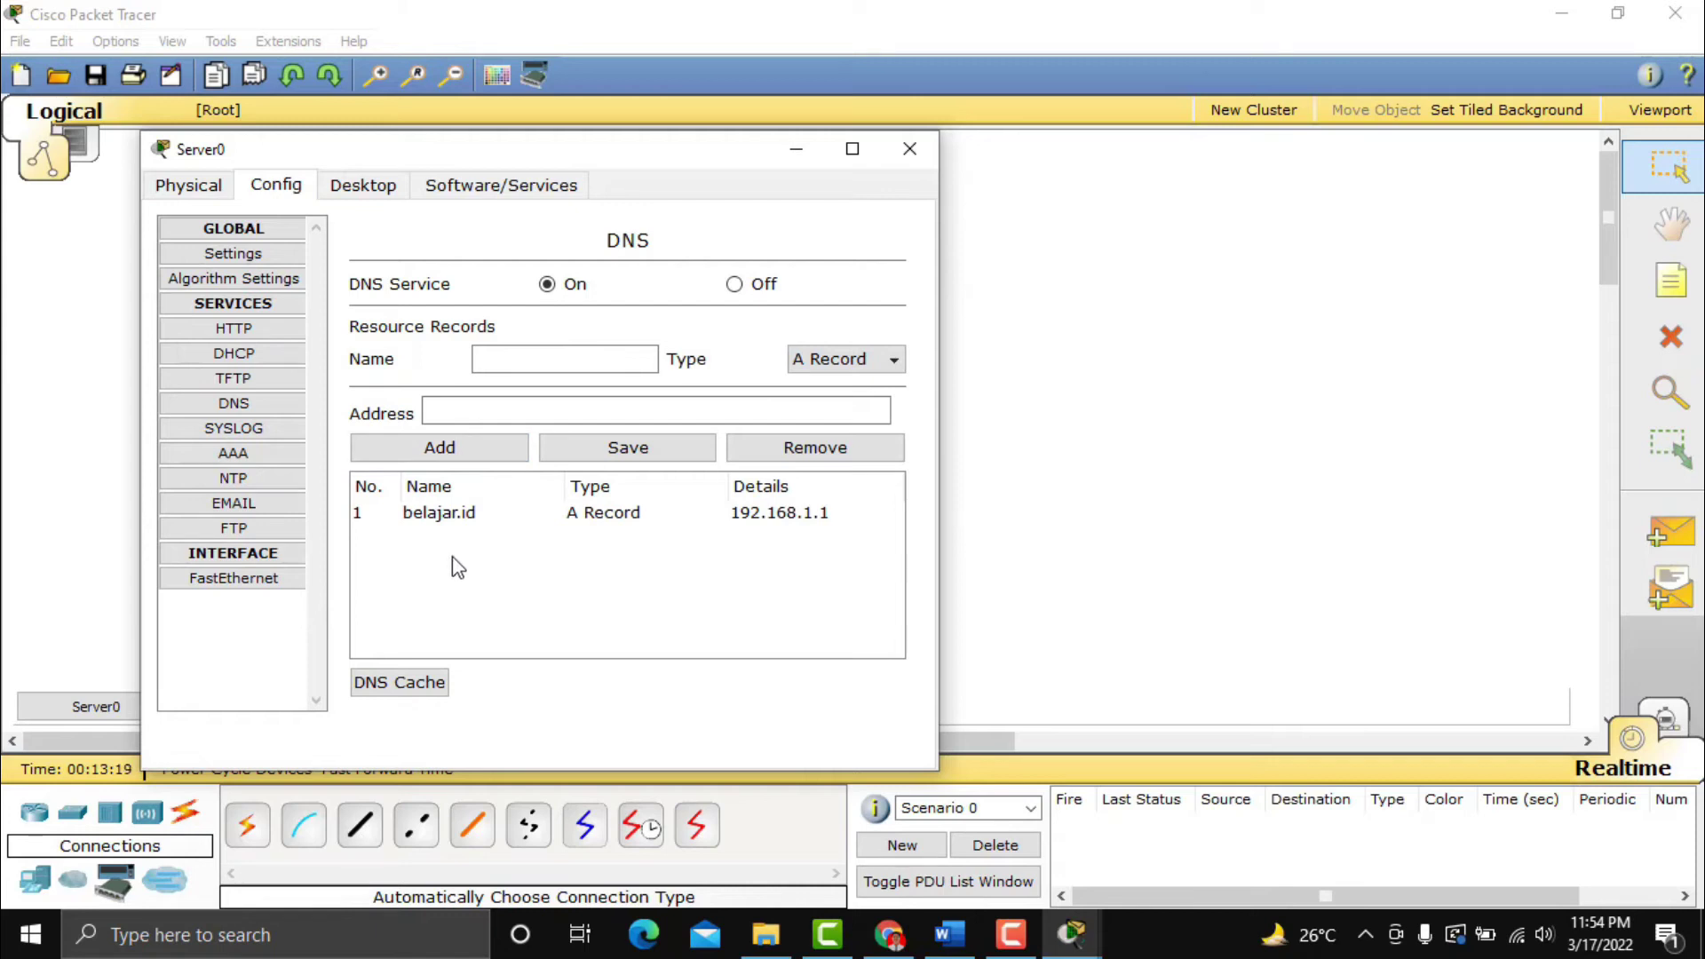
Open Server0's EMAIL service and enter belajar.id as the mail domain name.
left_click(261, 503)
left_click(503, 406)
left_click(533, 341)
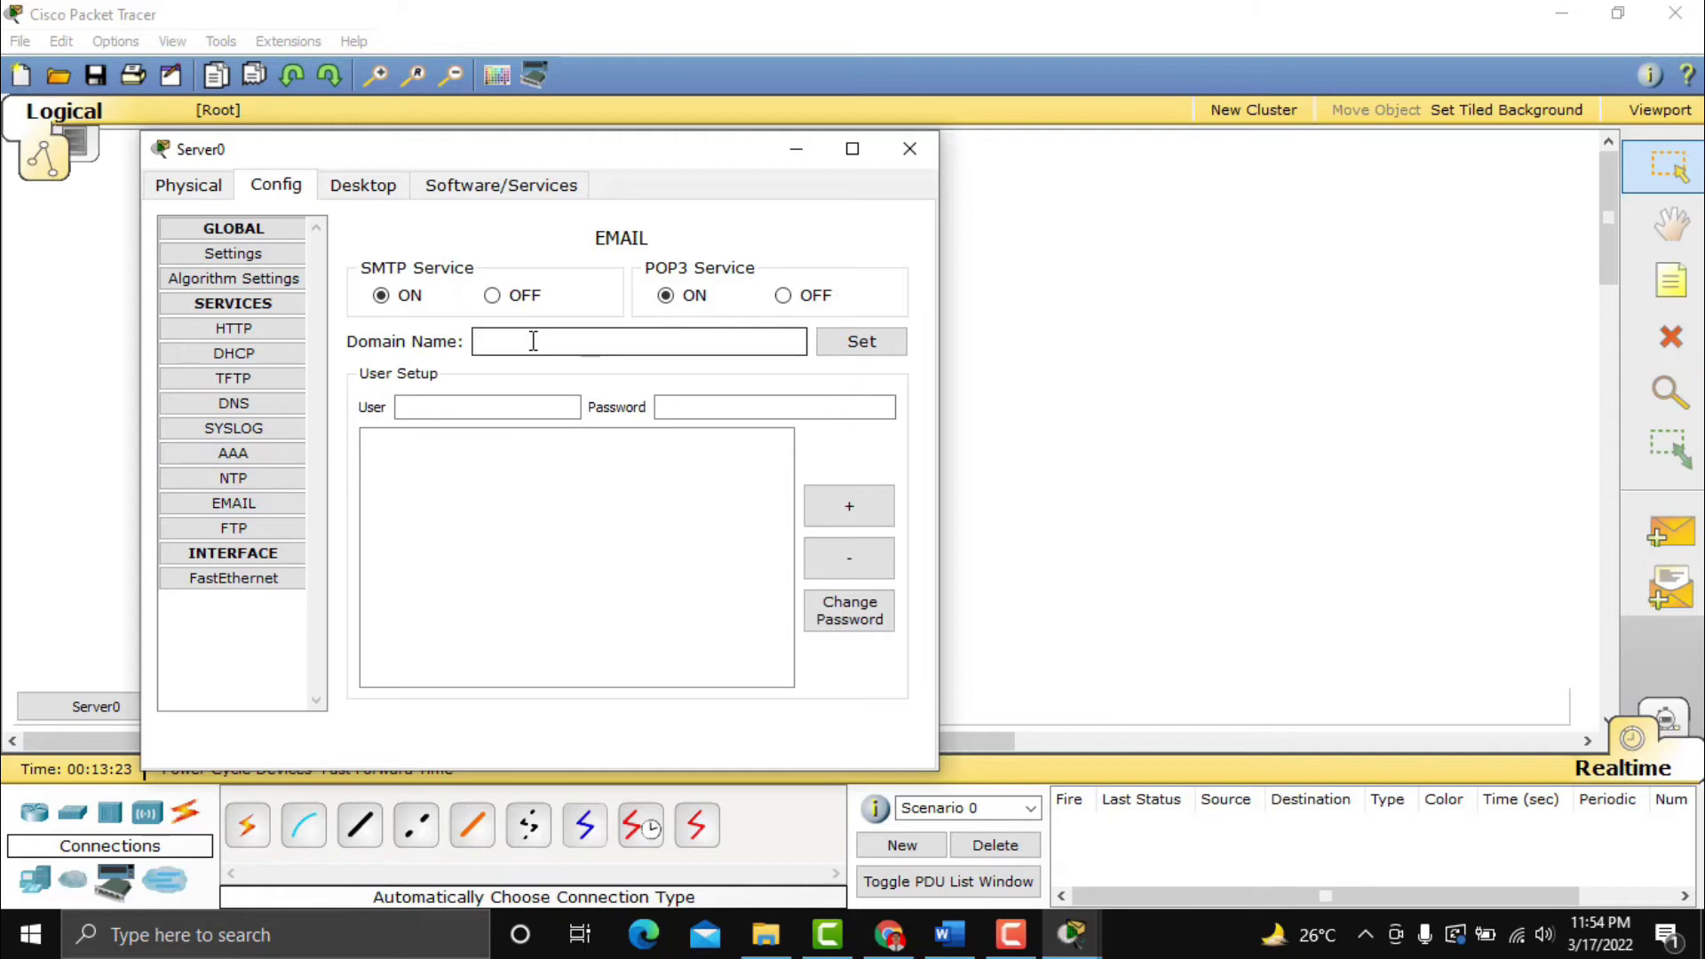
type("belajar.id")
Add the first mail account on Server0, entering the first person's user name and the account password.
left_click(507, 406)
type("hendra")
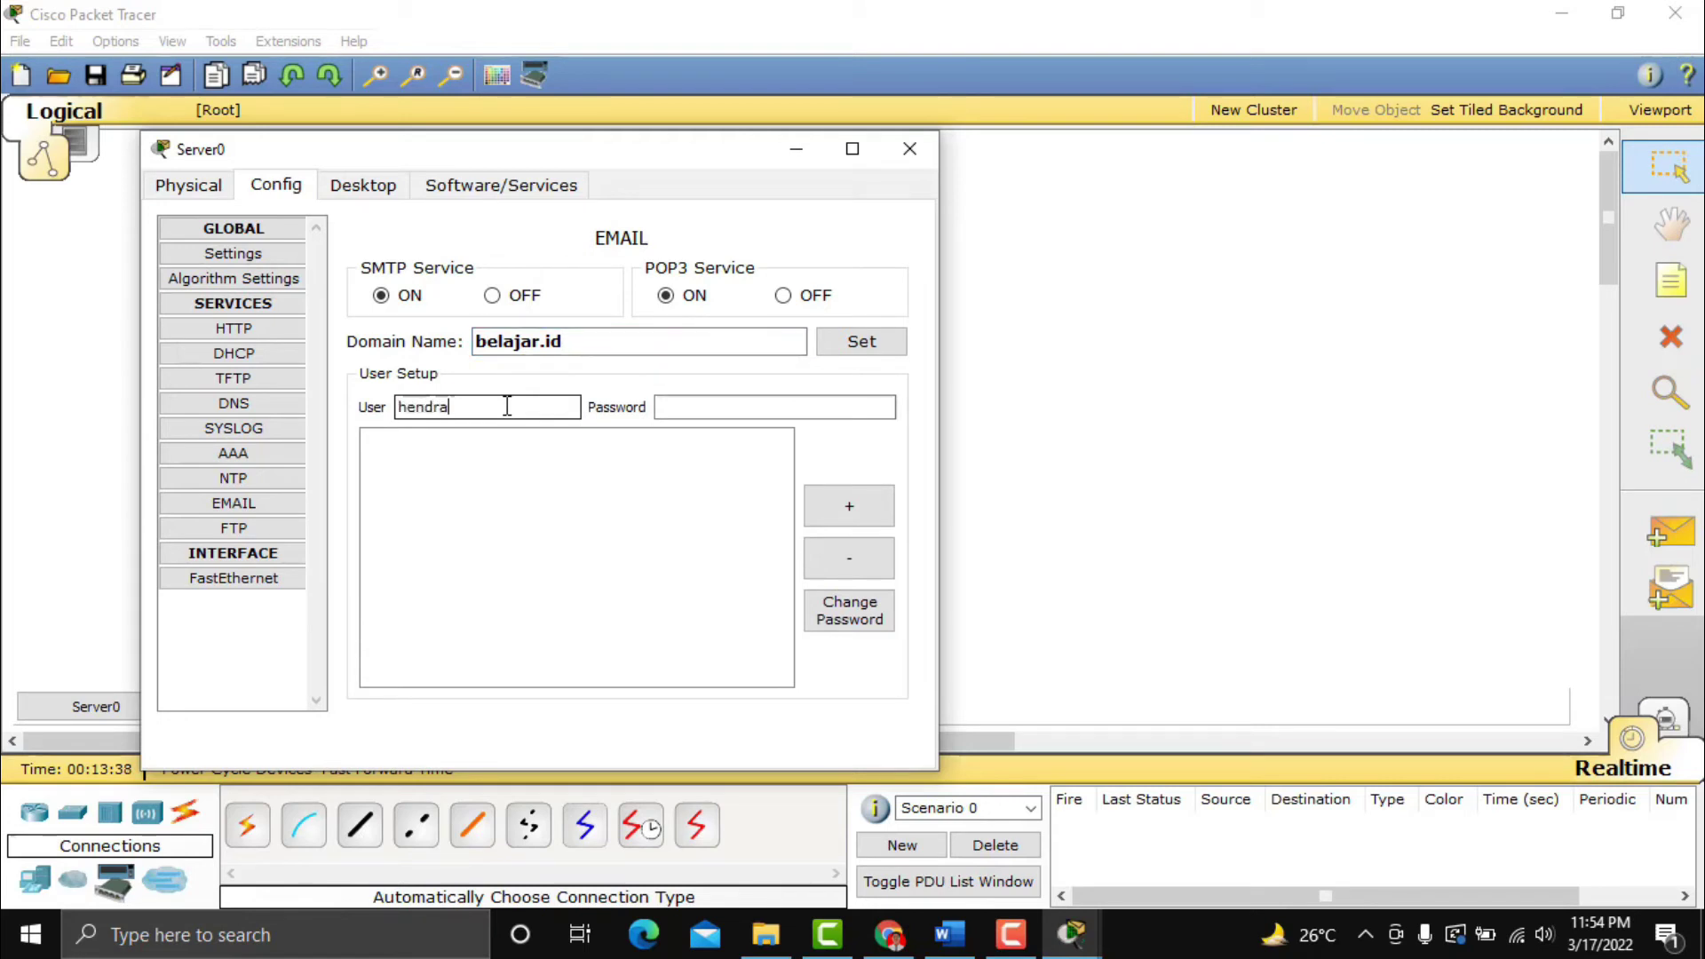
left_click(674, 411)
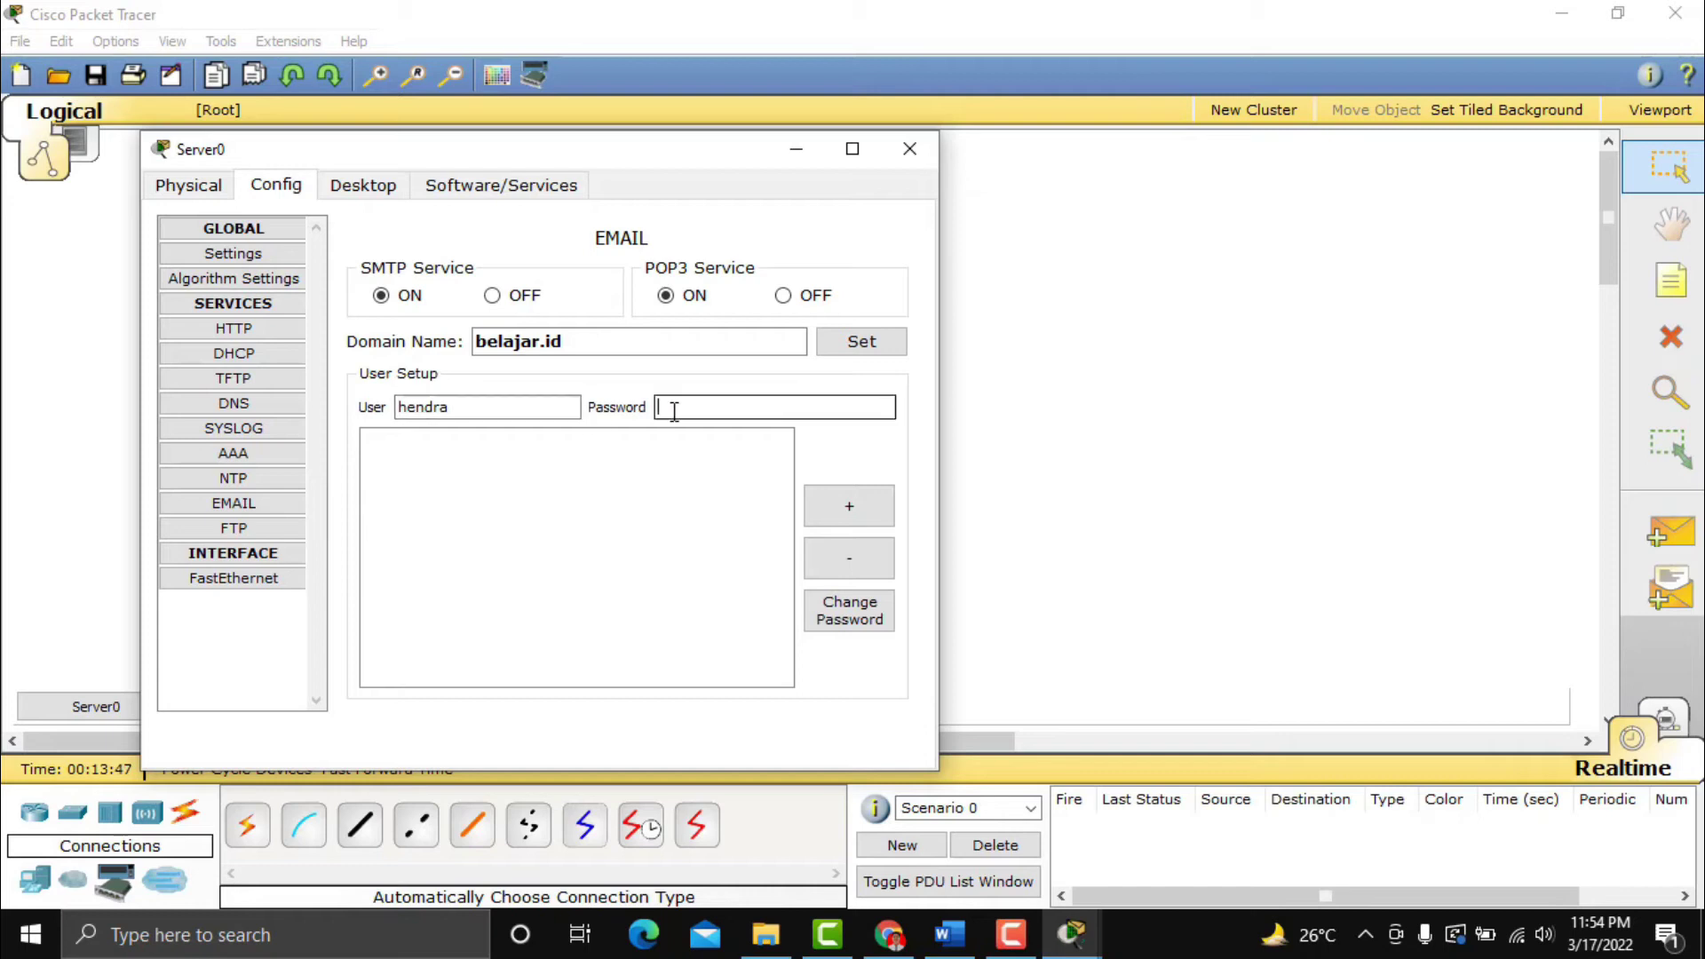
type("321")
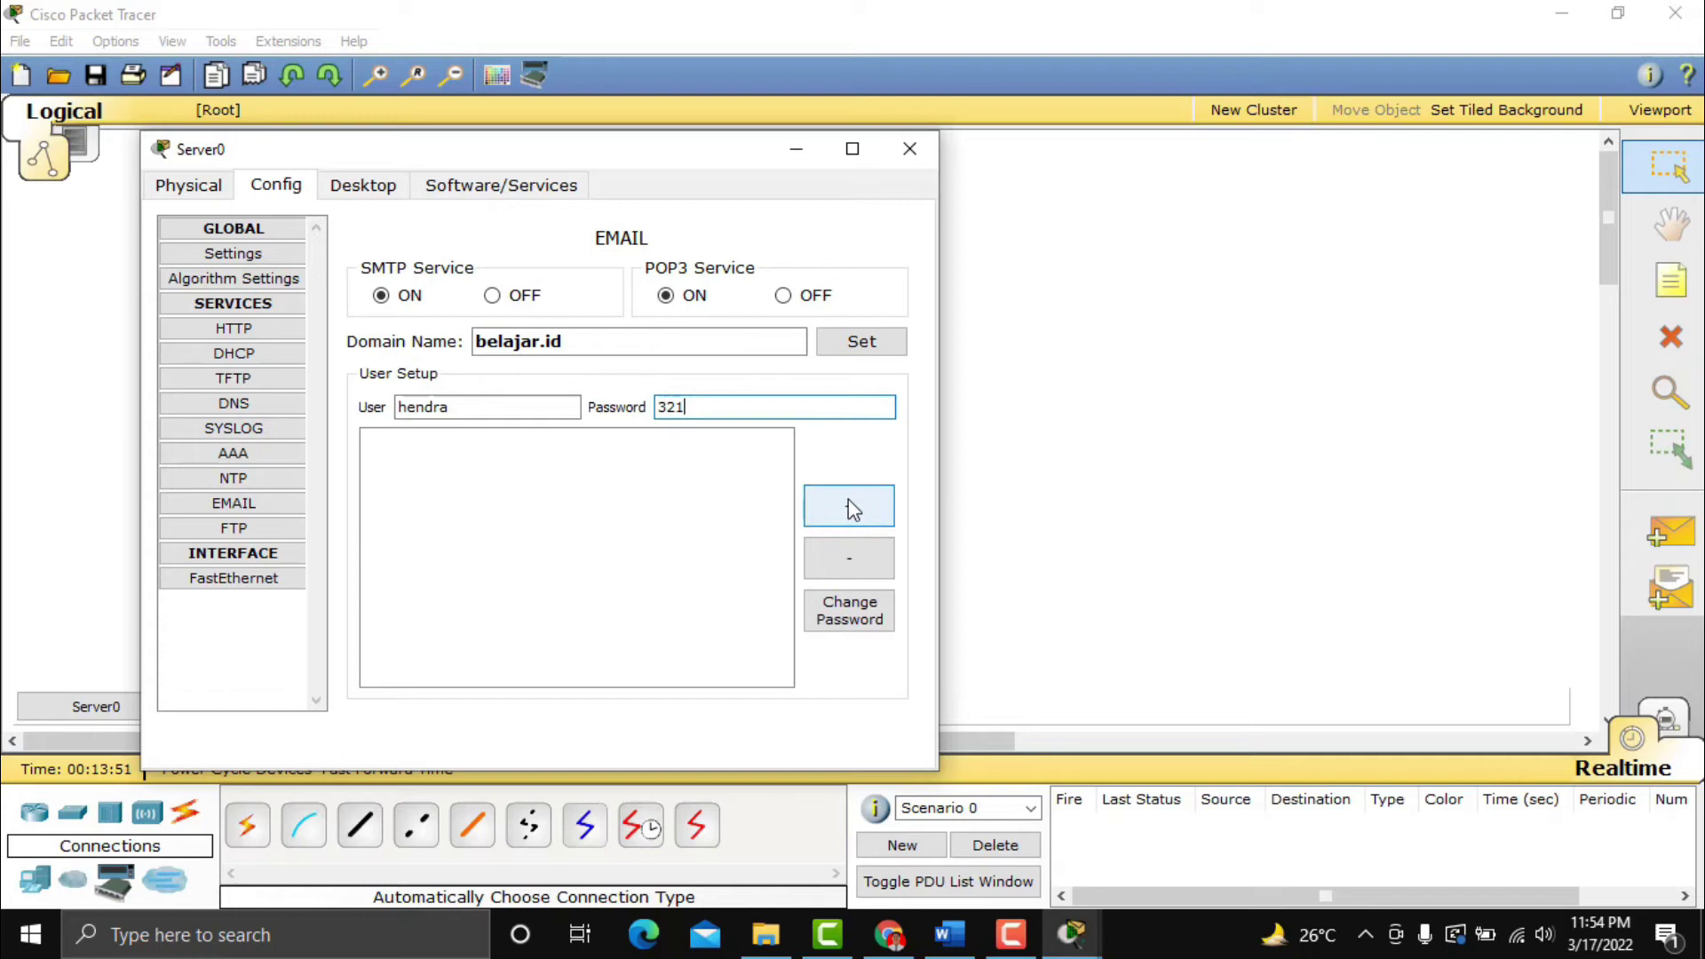
left_click(874, 517)
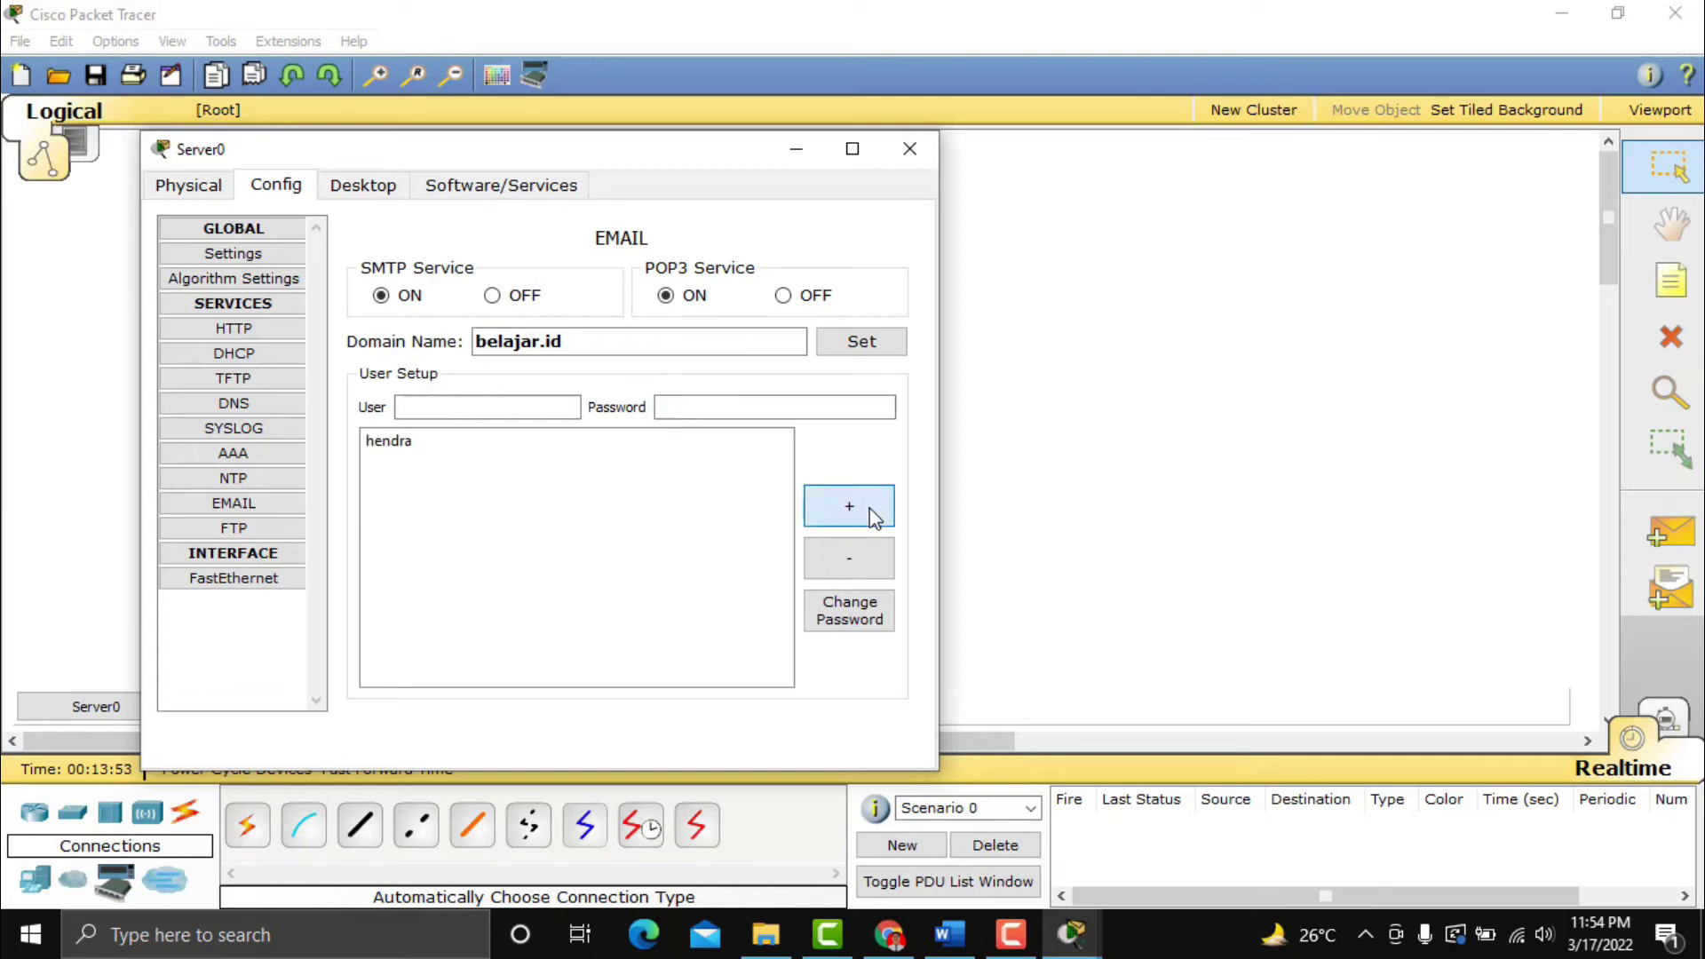
Add the second person's mail account with its user name and password, then apply the domain name and close Server0.
left_click(468, 414)
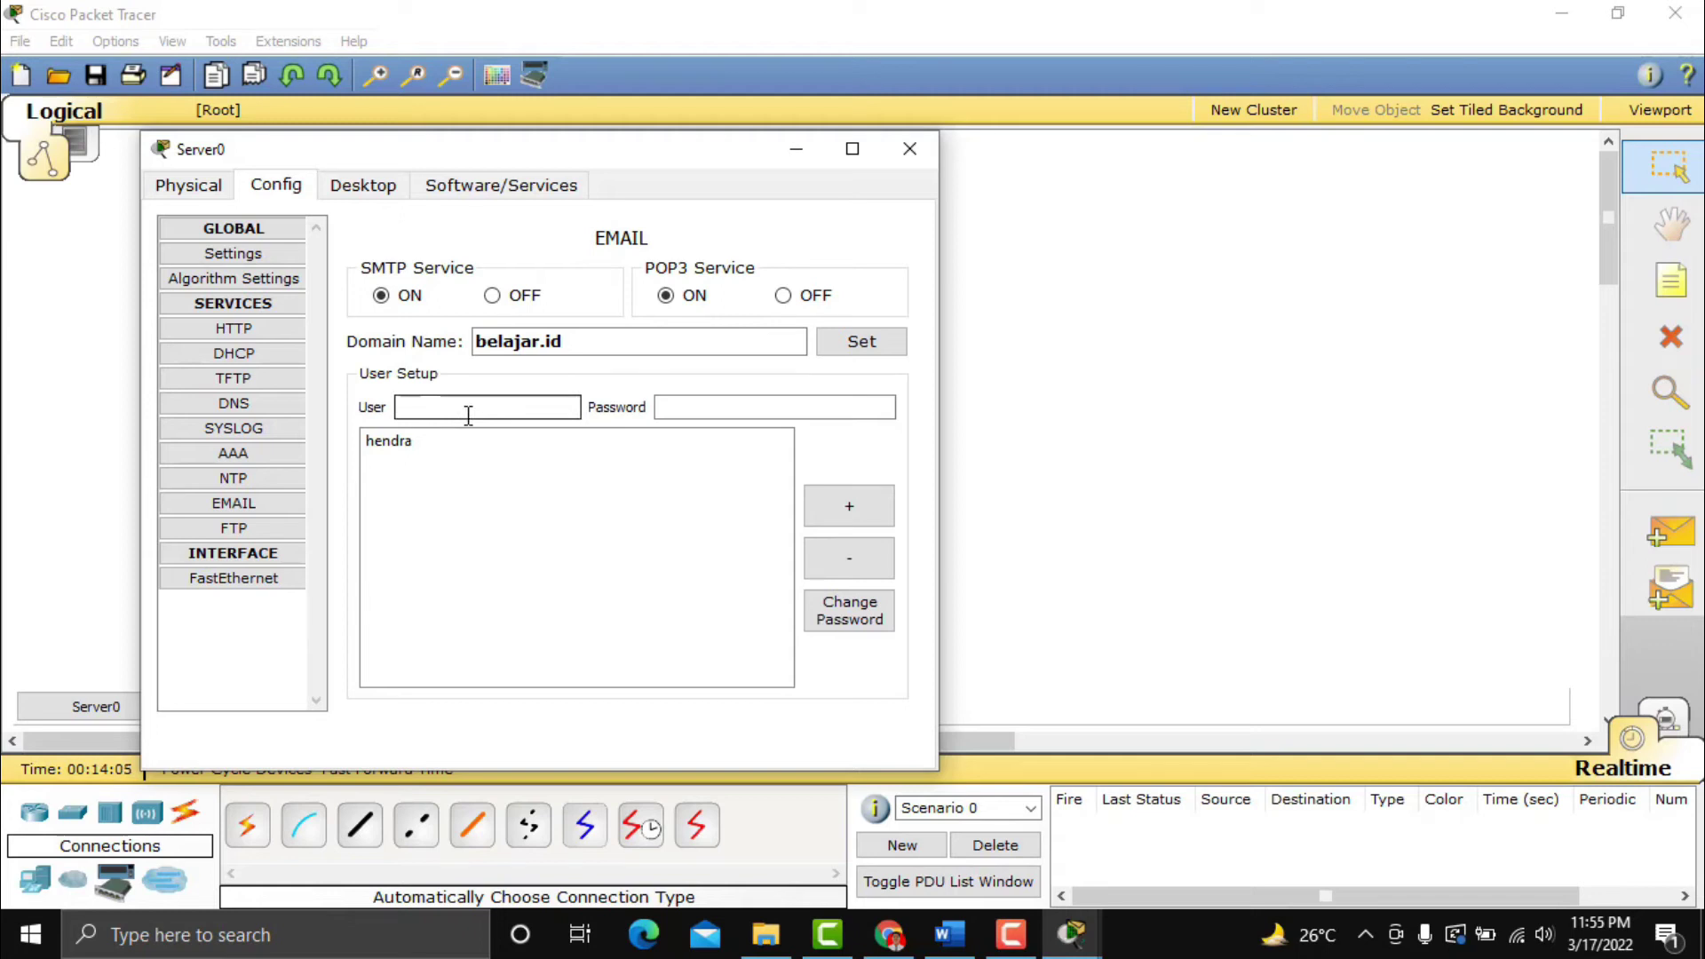
type("ferdi")
left_click(693, 407)
type("123")
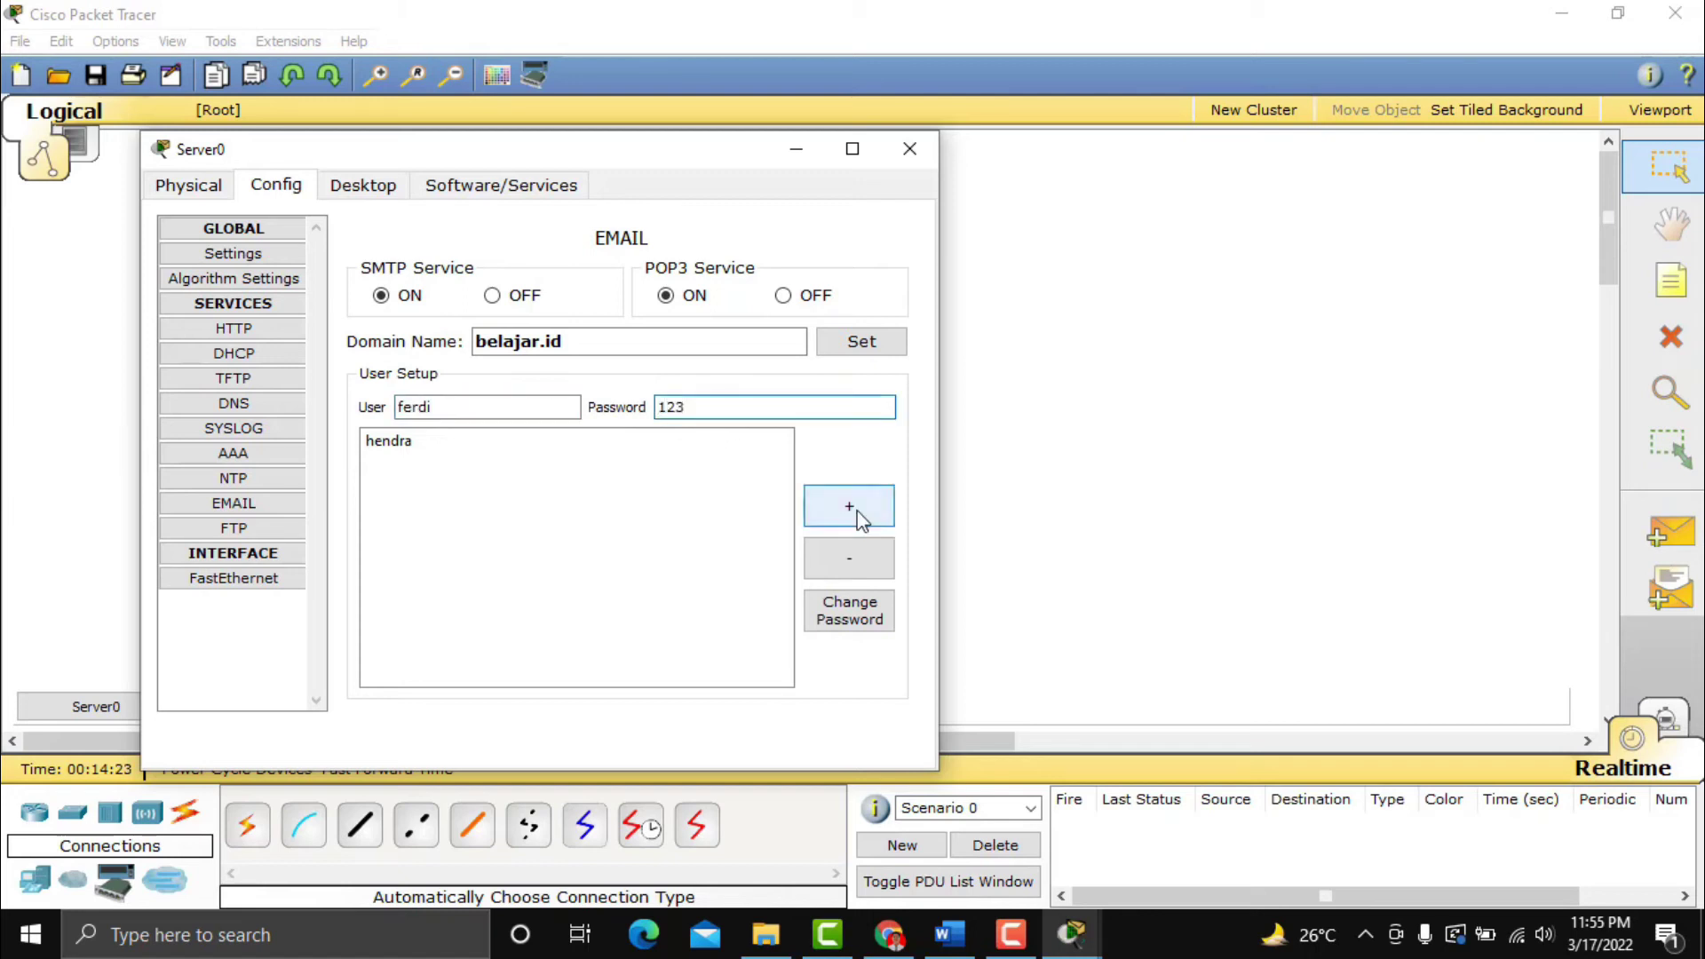
left_click(858, 516)
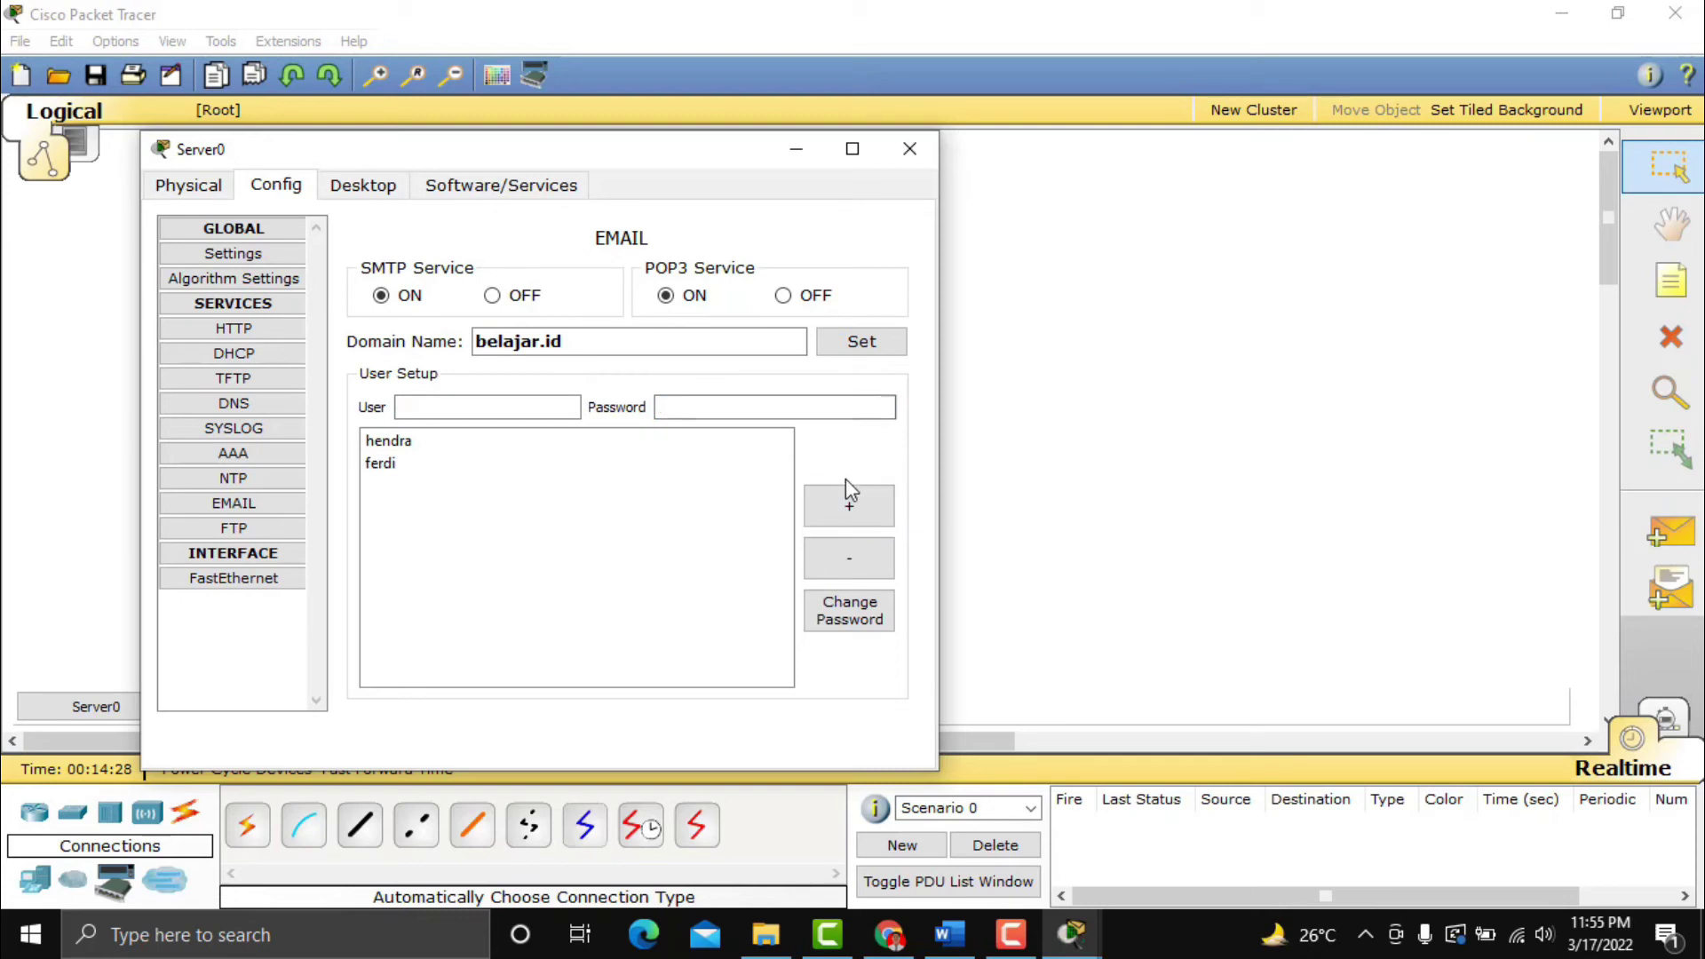
left_click(861, 342)
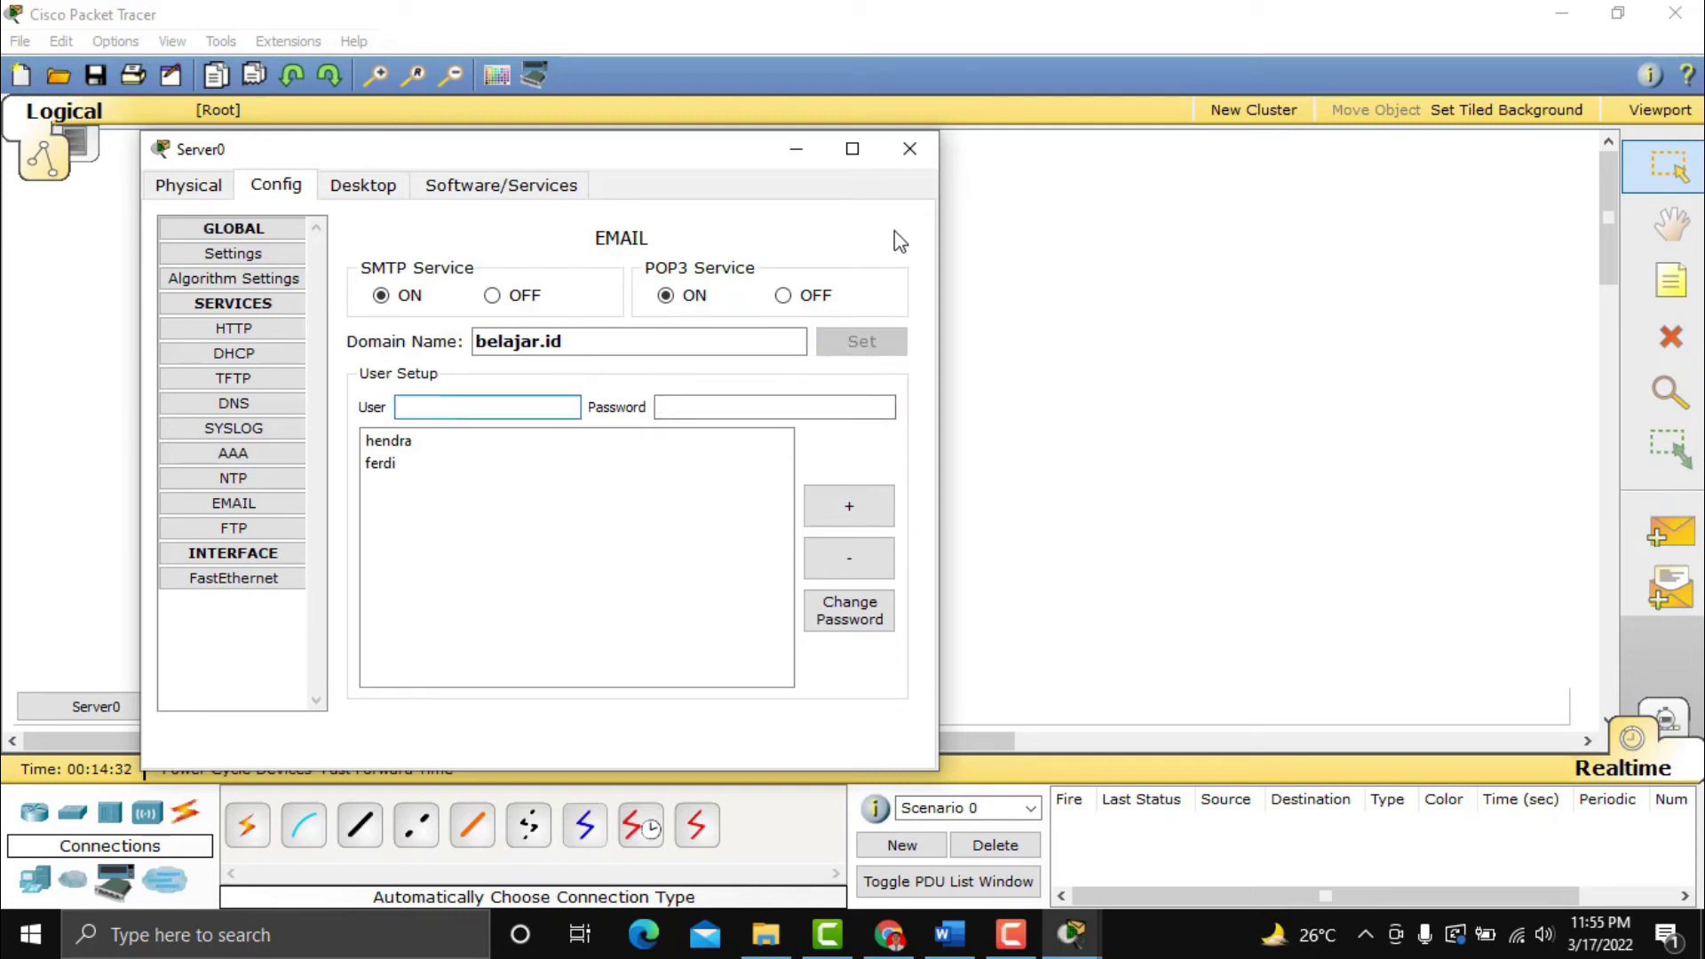
left_click(908, 149)
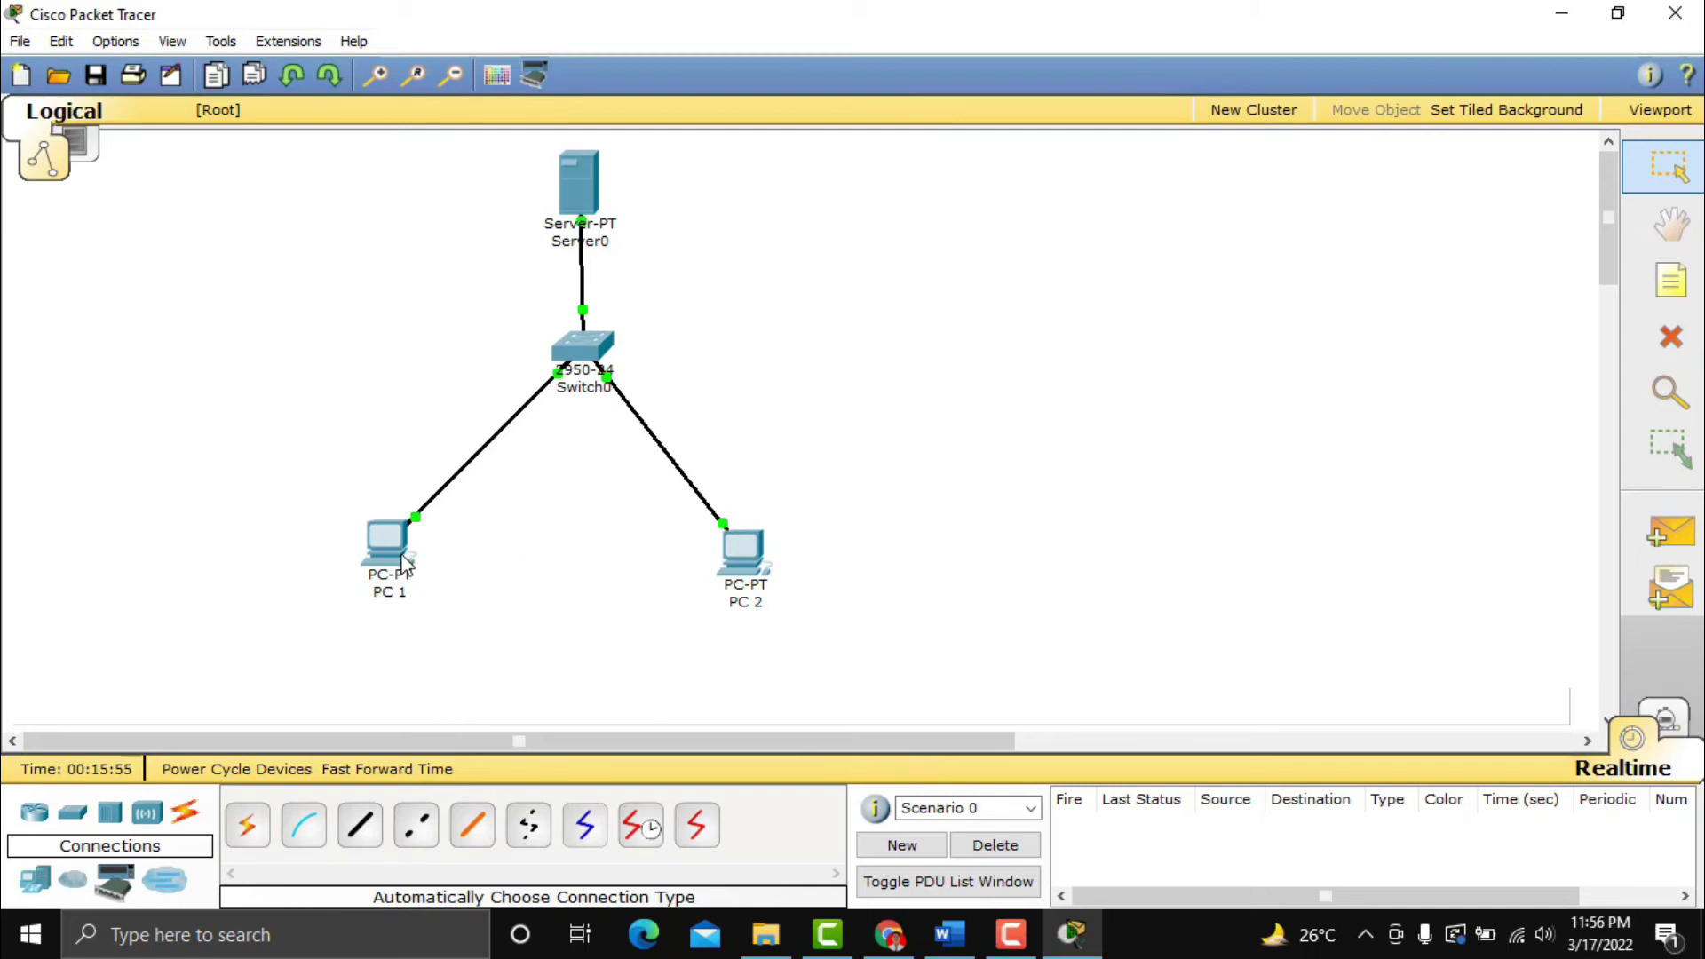
Open PC 1's mail configuration and fill in the first mail user's name and e-mail address.
mouse_move(405, 561)
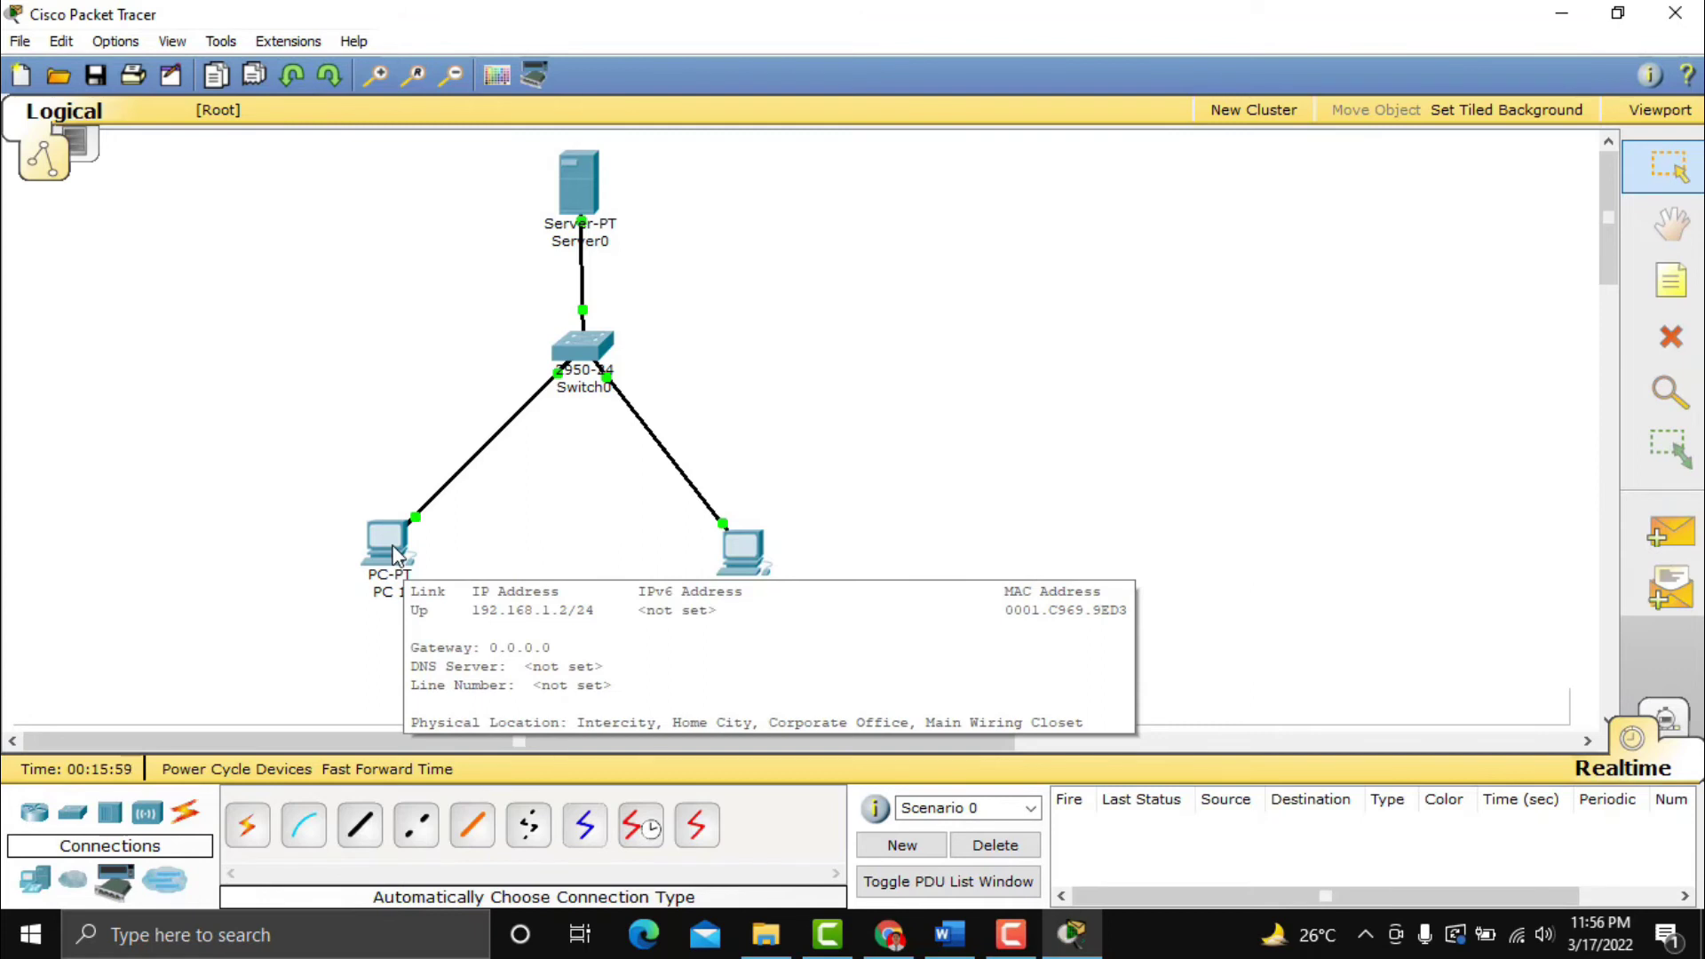
left_click(392, 547)
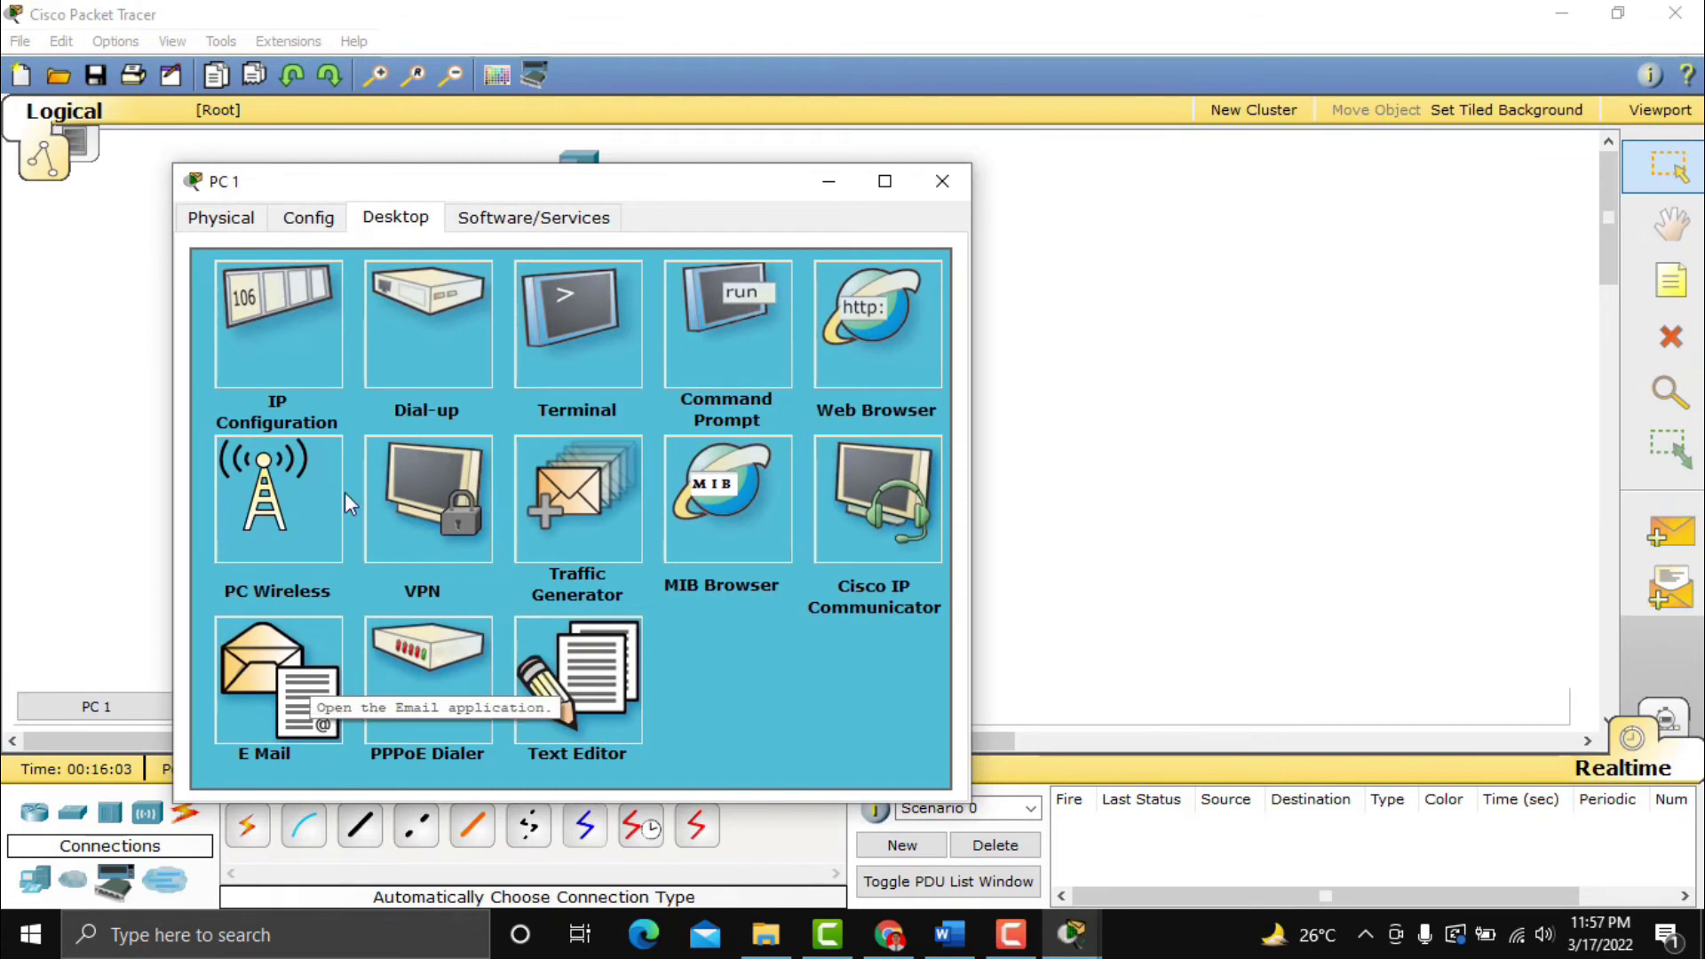
left_click(252, 689)
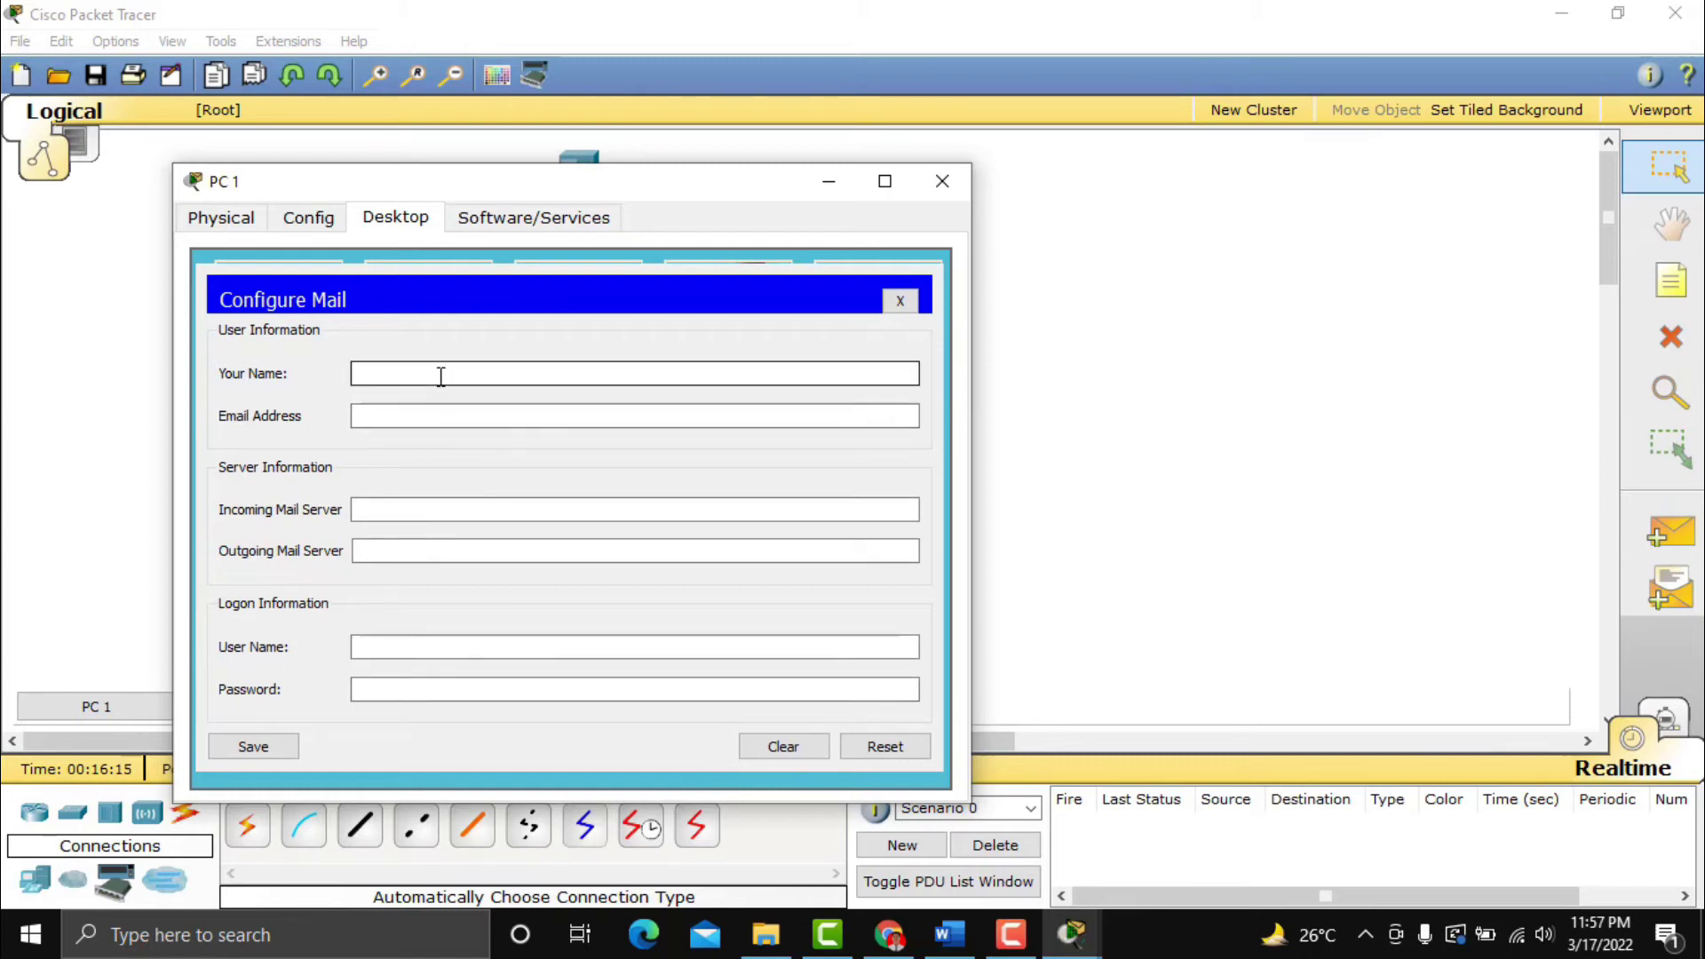
type("hendra")
left_click(411, 416)
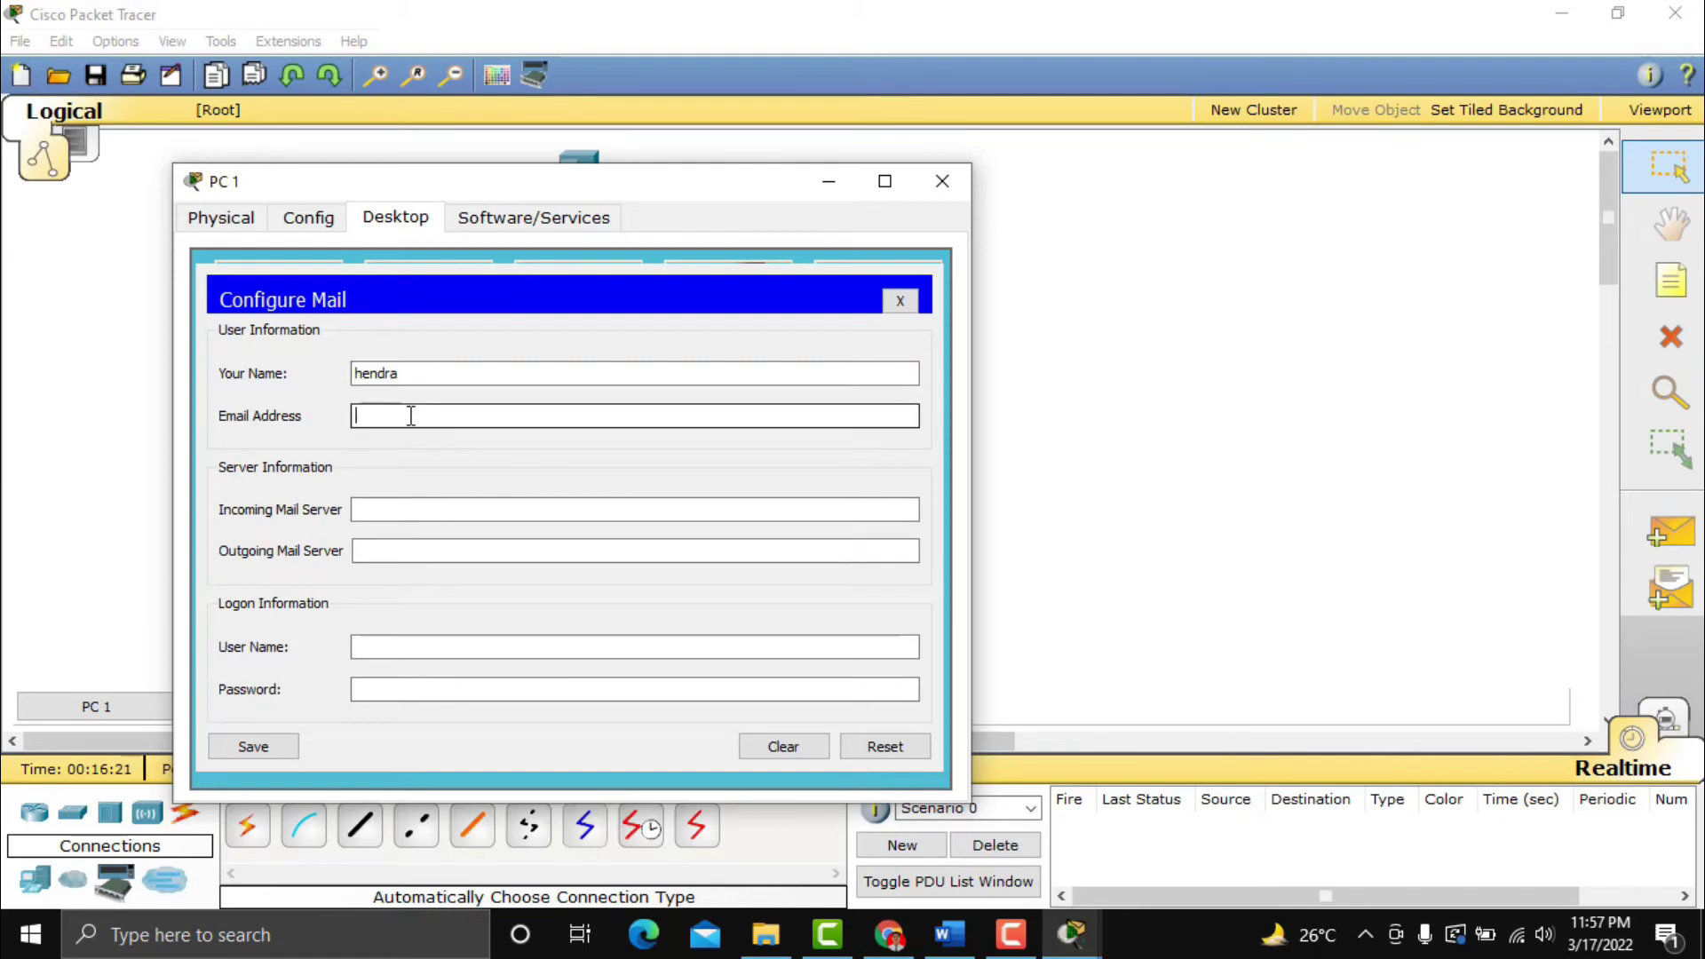
type("hendra@belajar.id")
Set both the incoming and outgoing mail servers on PC 1 to belajar.id.
left_click(411, 512)
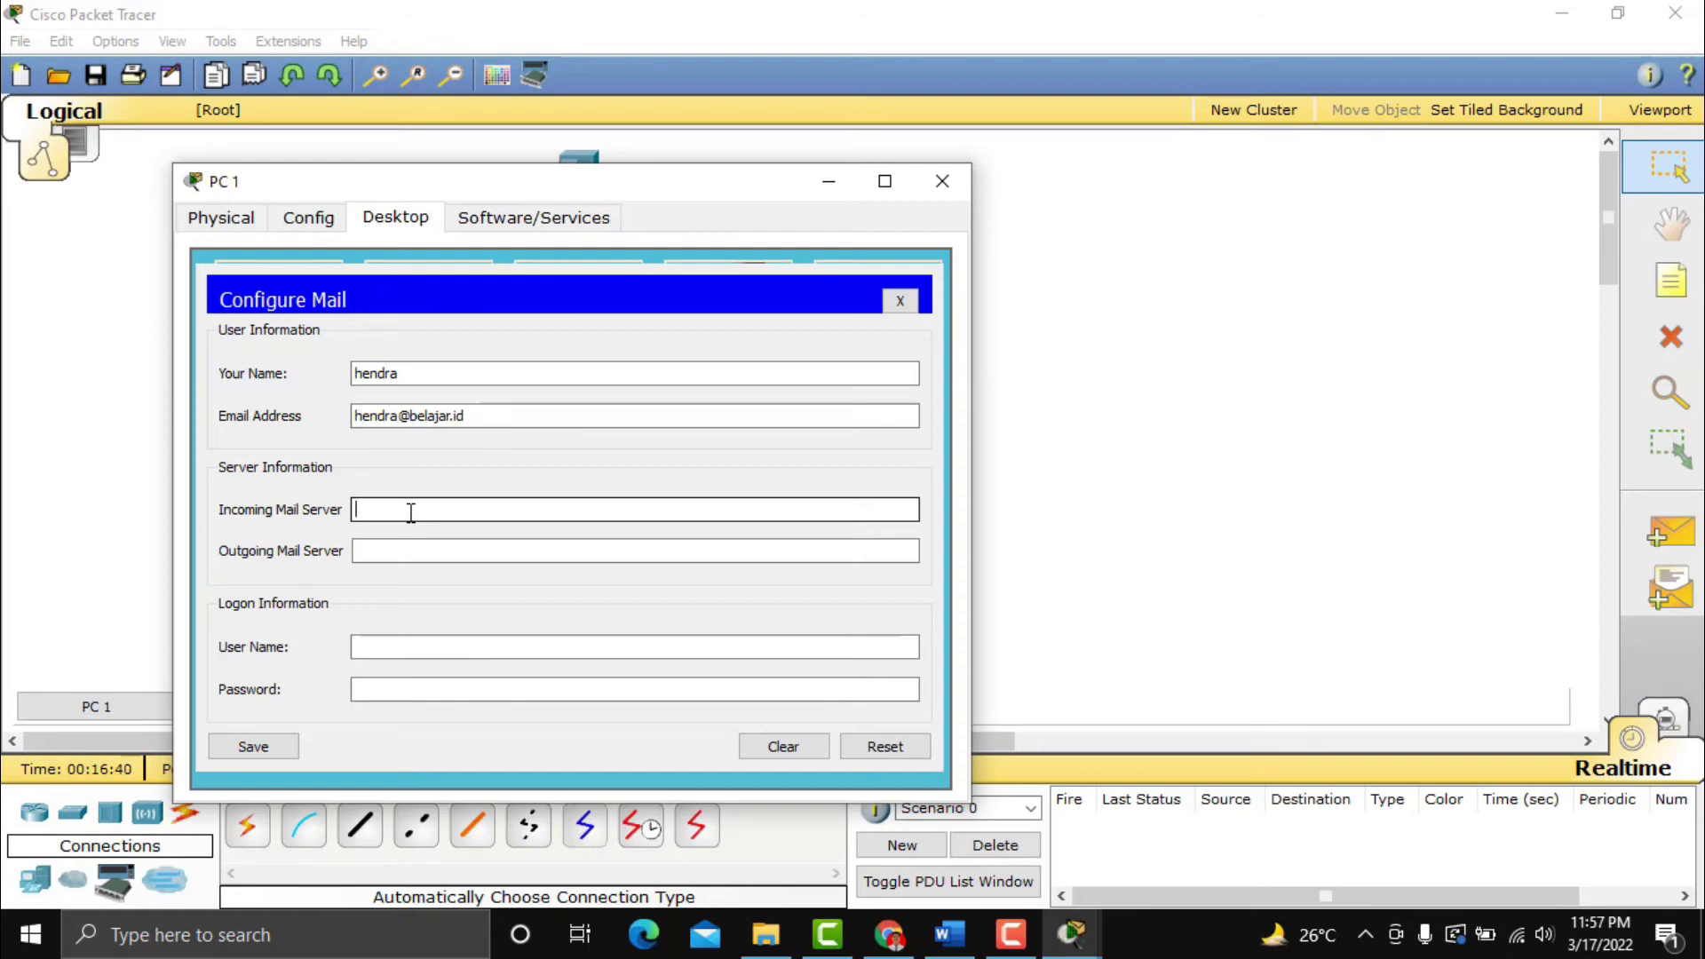
type("belajar.id")
left_click(418, 556)
type("belajar.id")
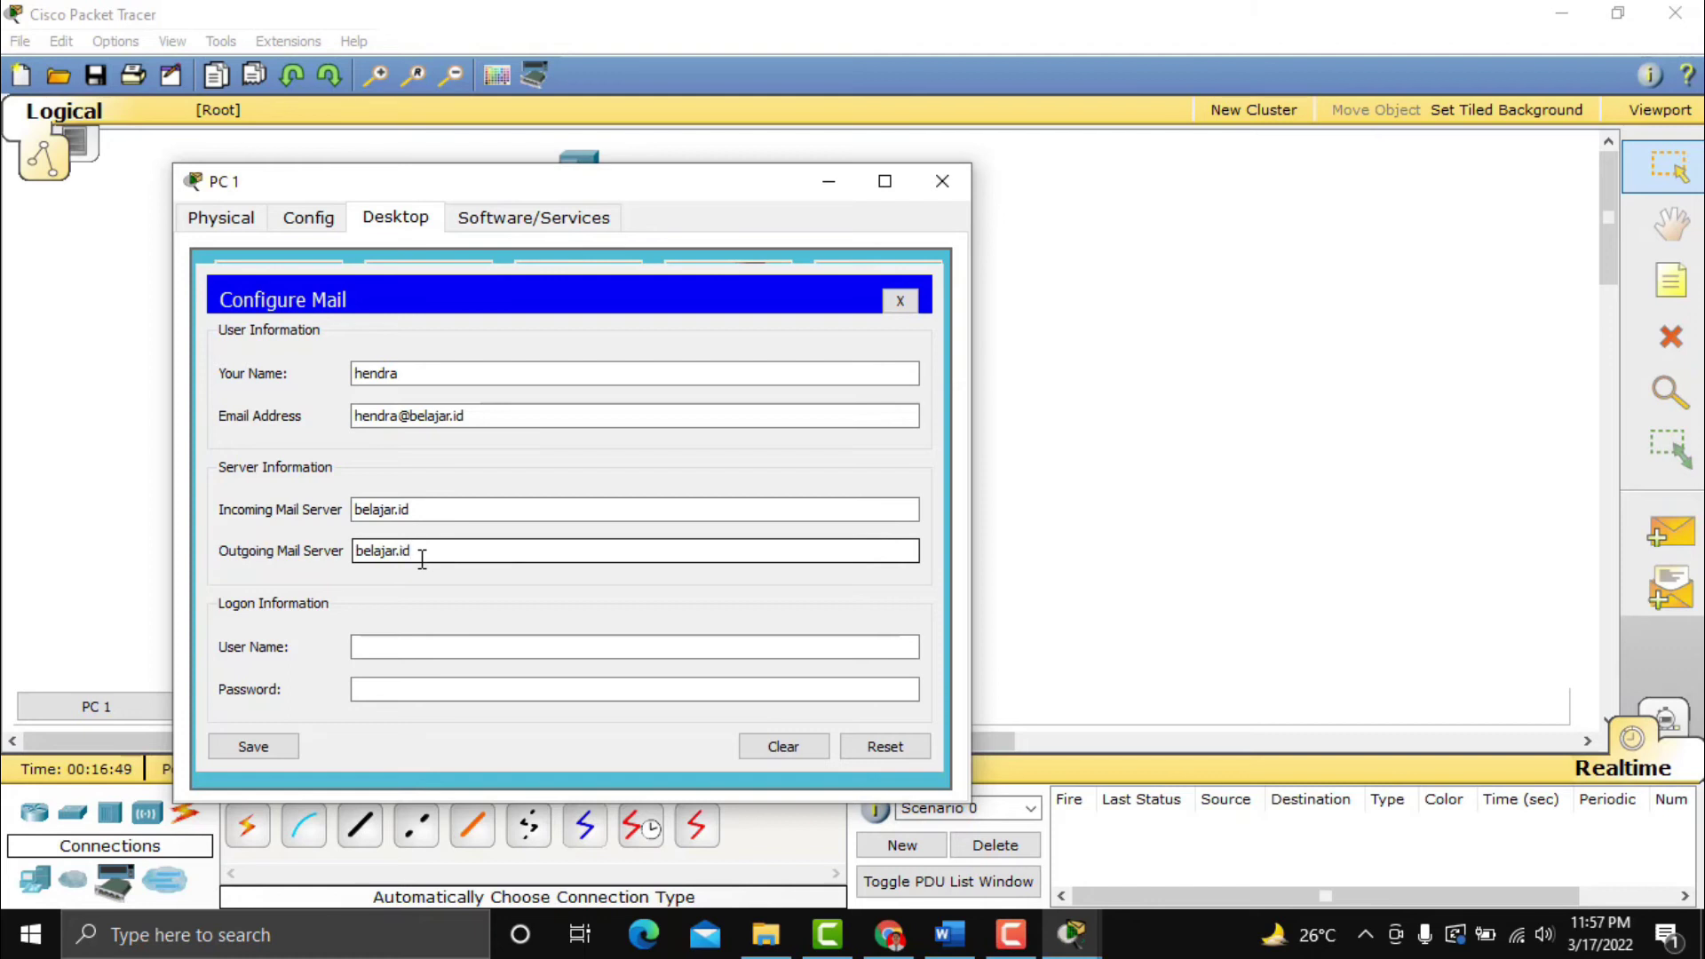
Enter the first mail user's logon name and account password on PC 1, then save the mail configuration and close PC 1.
left_click(433, 643)
type("hendra")
left_click(422, 693)
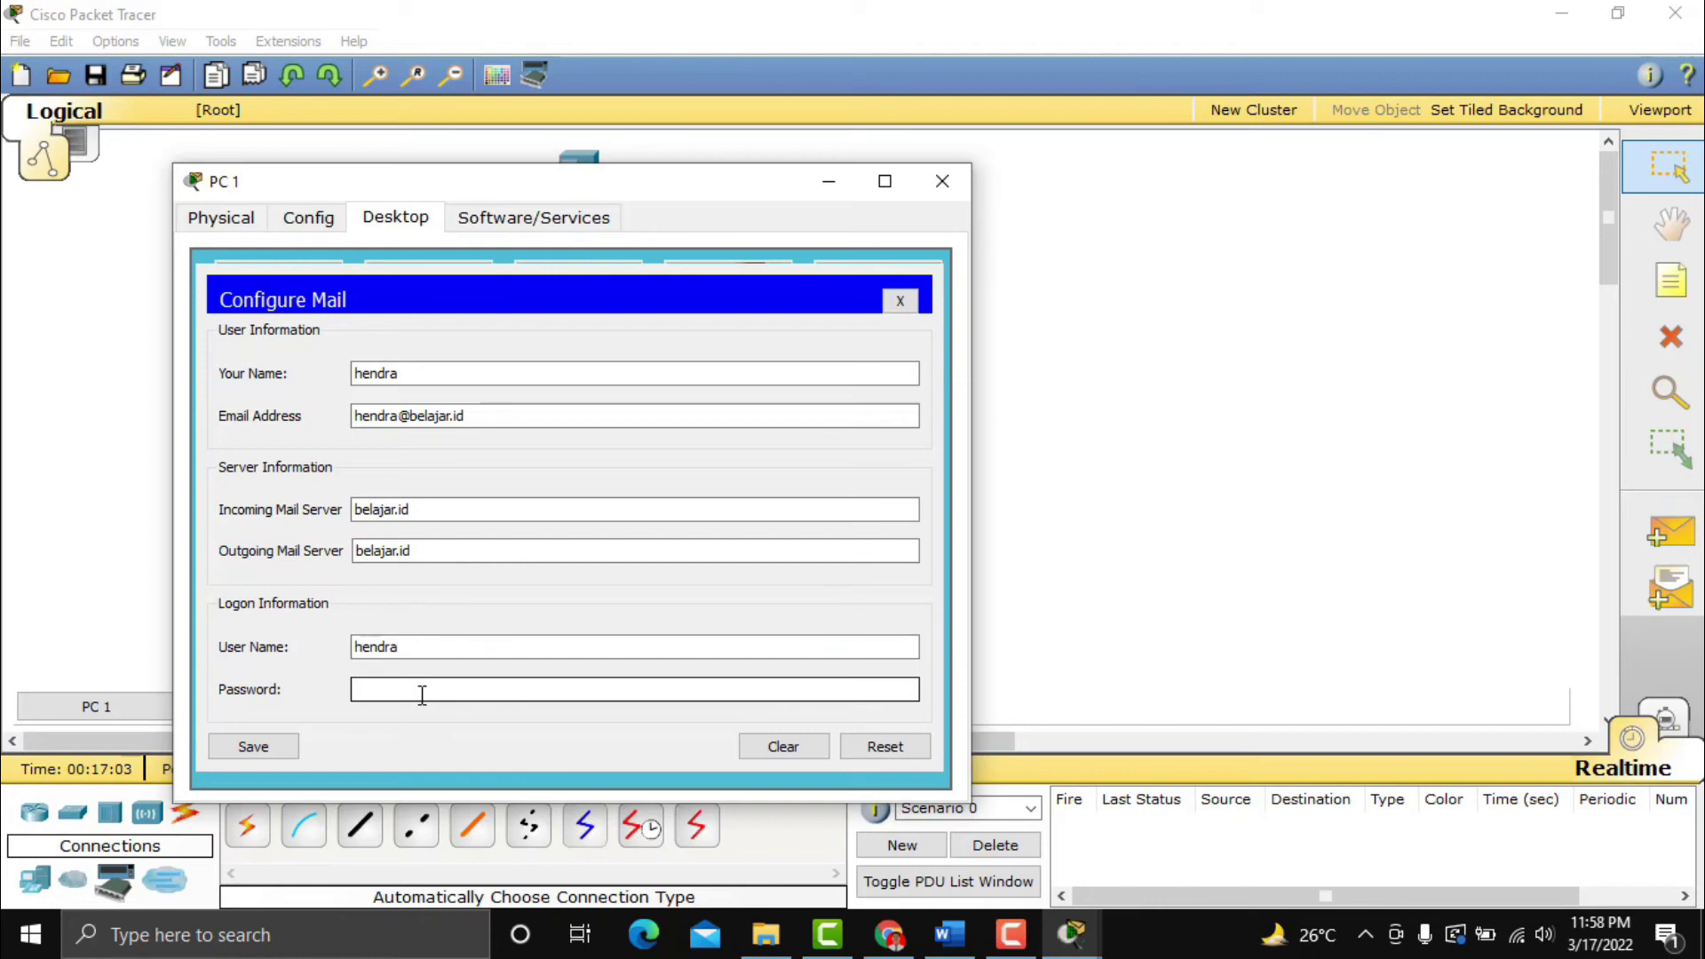
type("he")
left_click(277, 753)
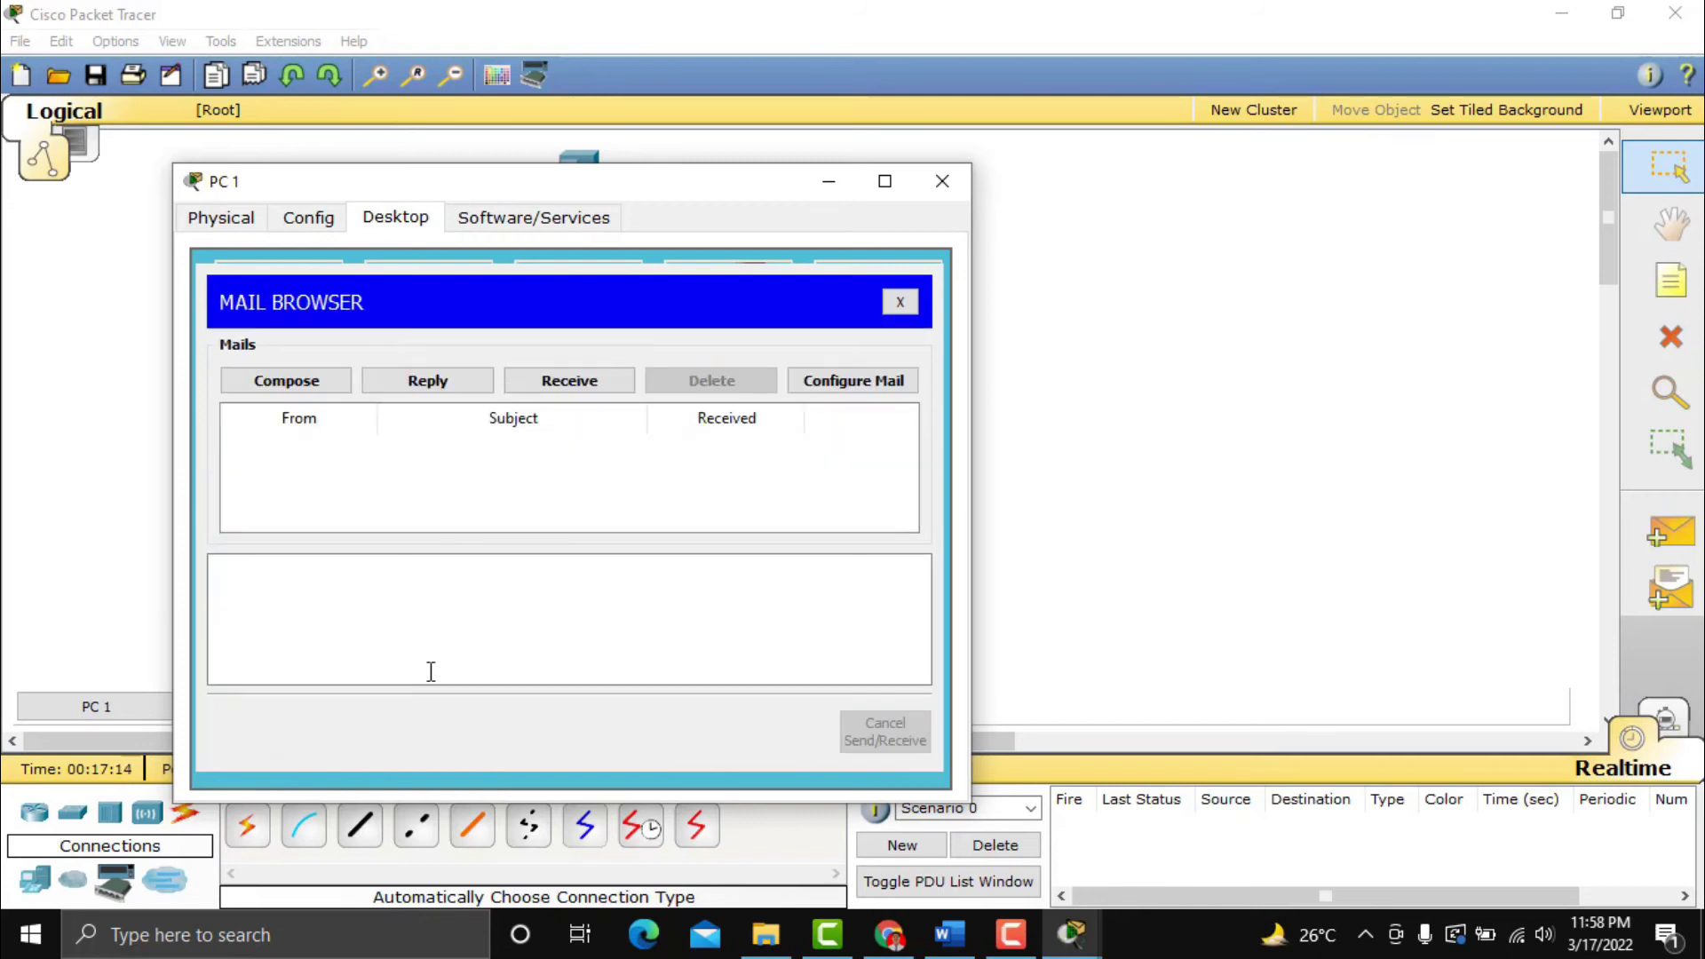
left_click(966, 183)
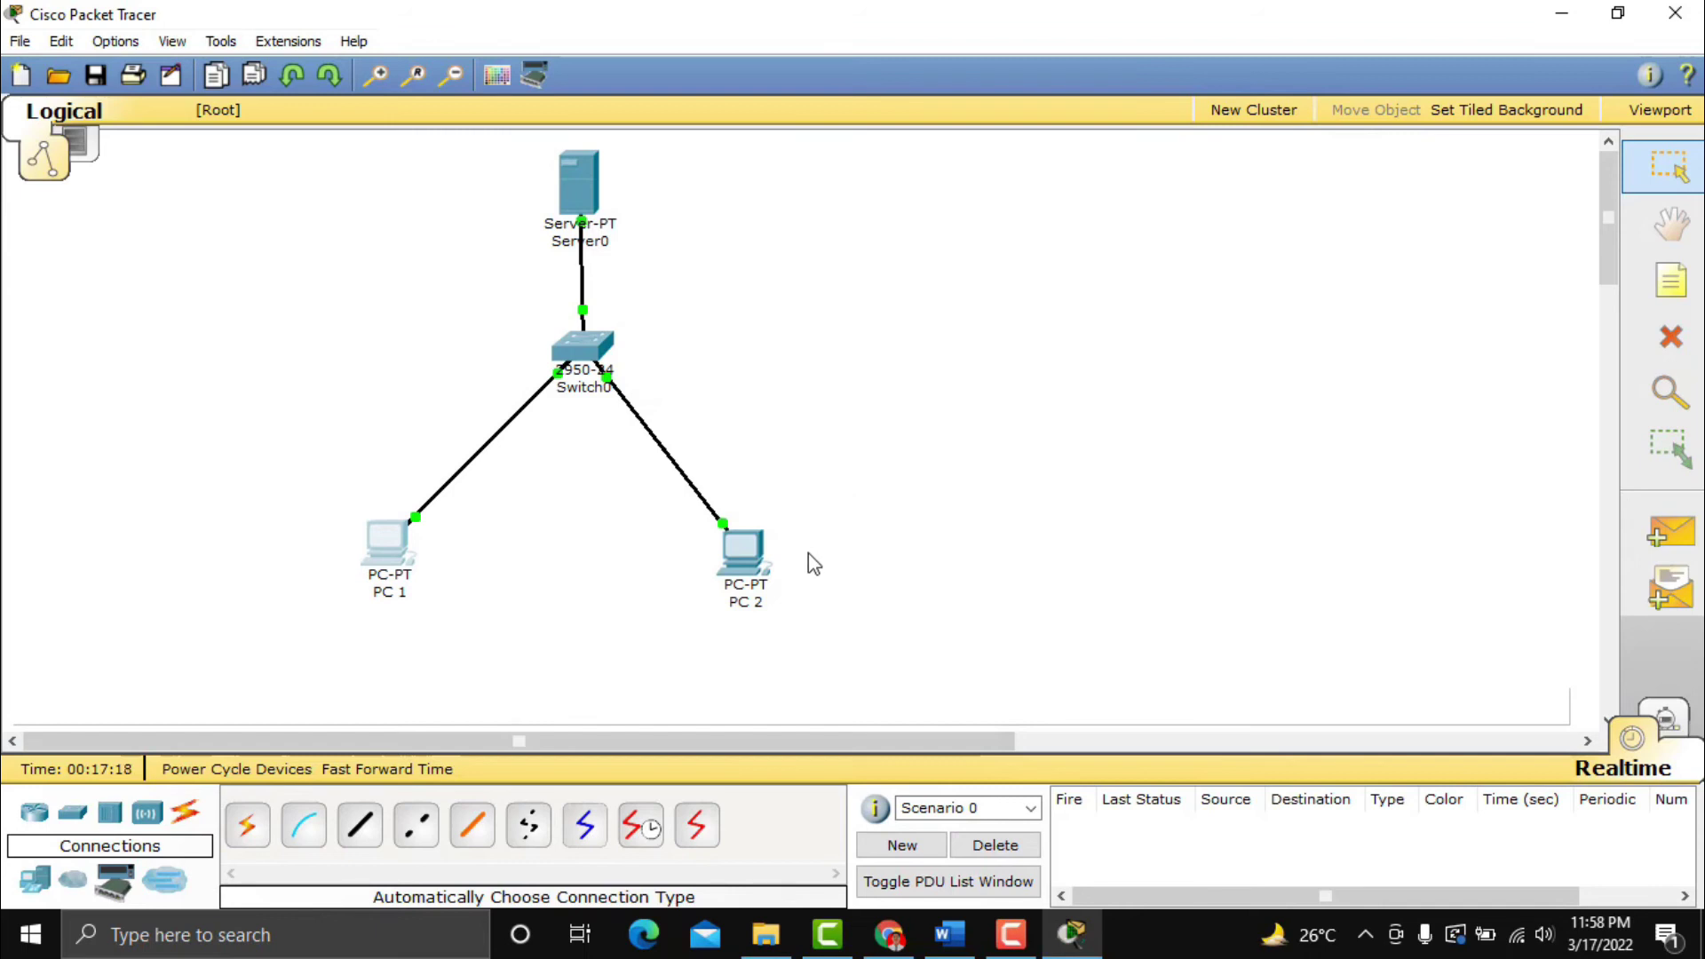
Open PC 2's mail configuration and fill in the second mail user's name and e-mail address.
left_click(744, 548)
left_click(155, 528)
left_click(272, 240)
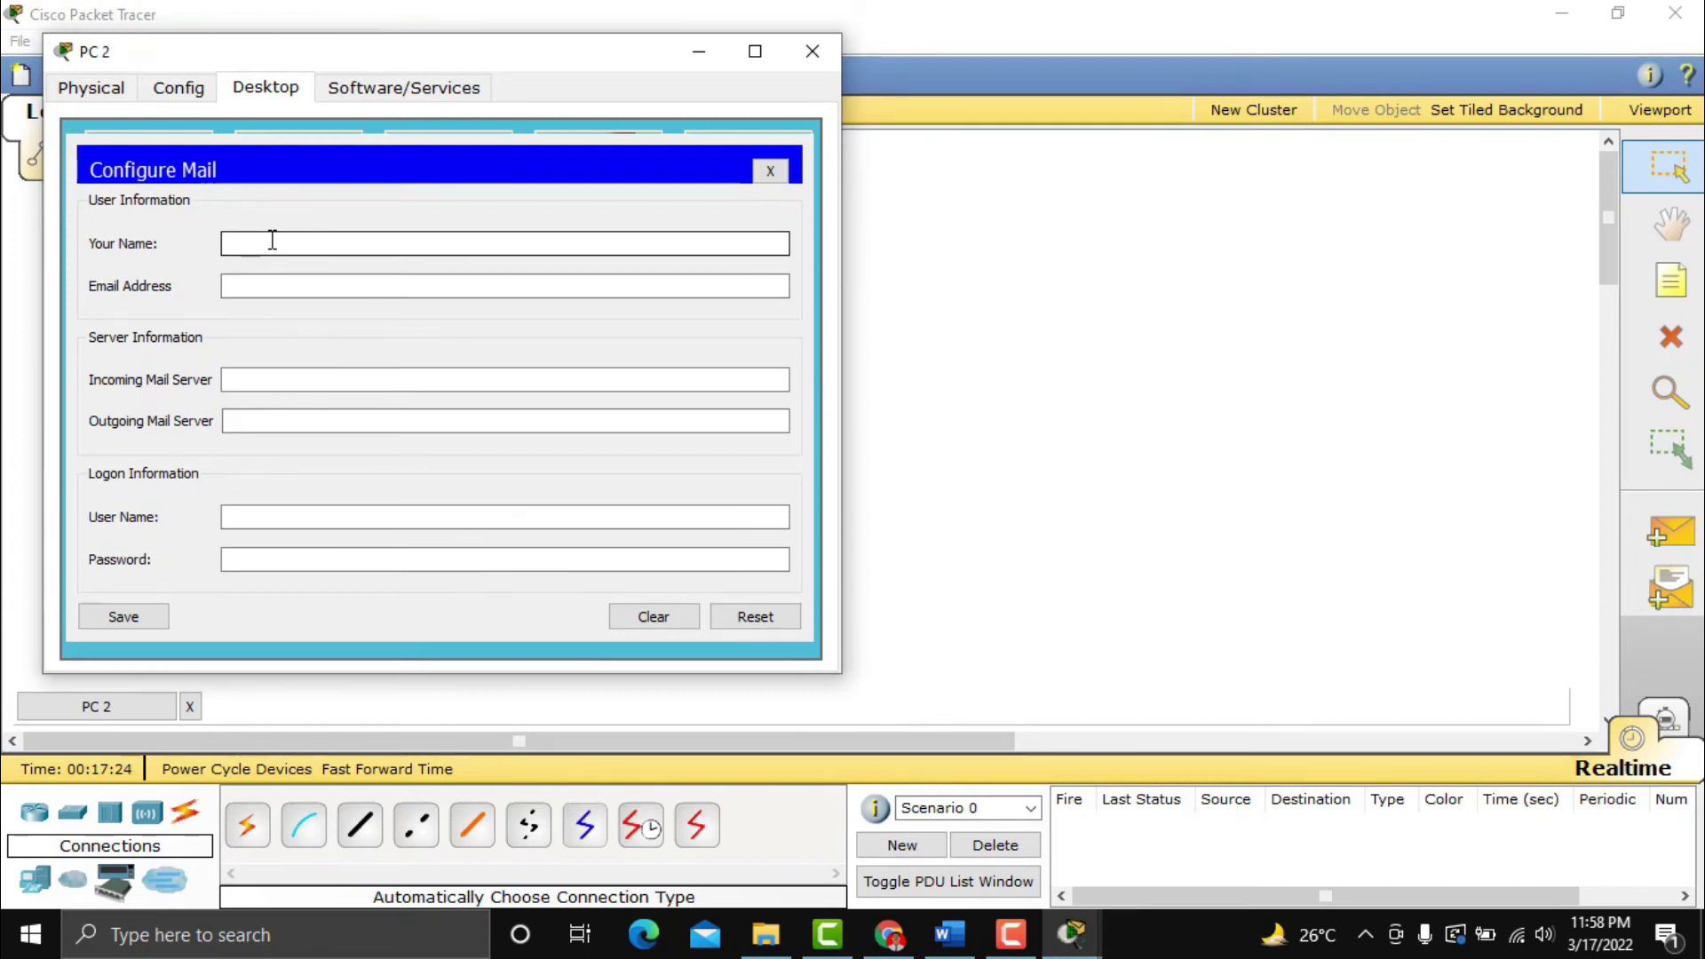
type("ferdi")
left_click(314, 283)
type("ferdi")
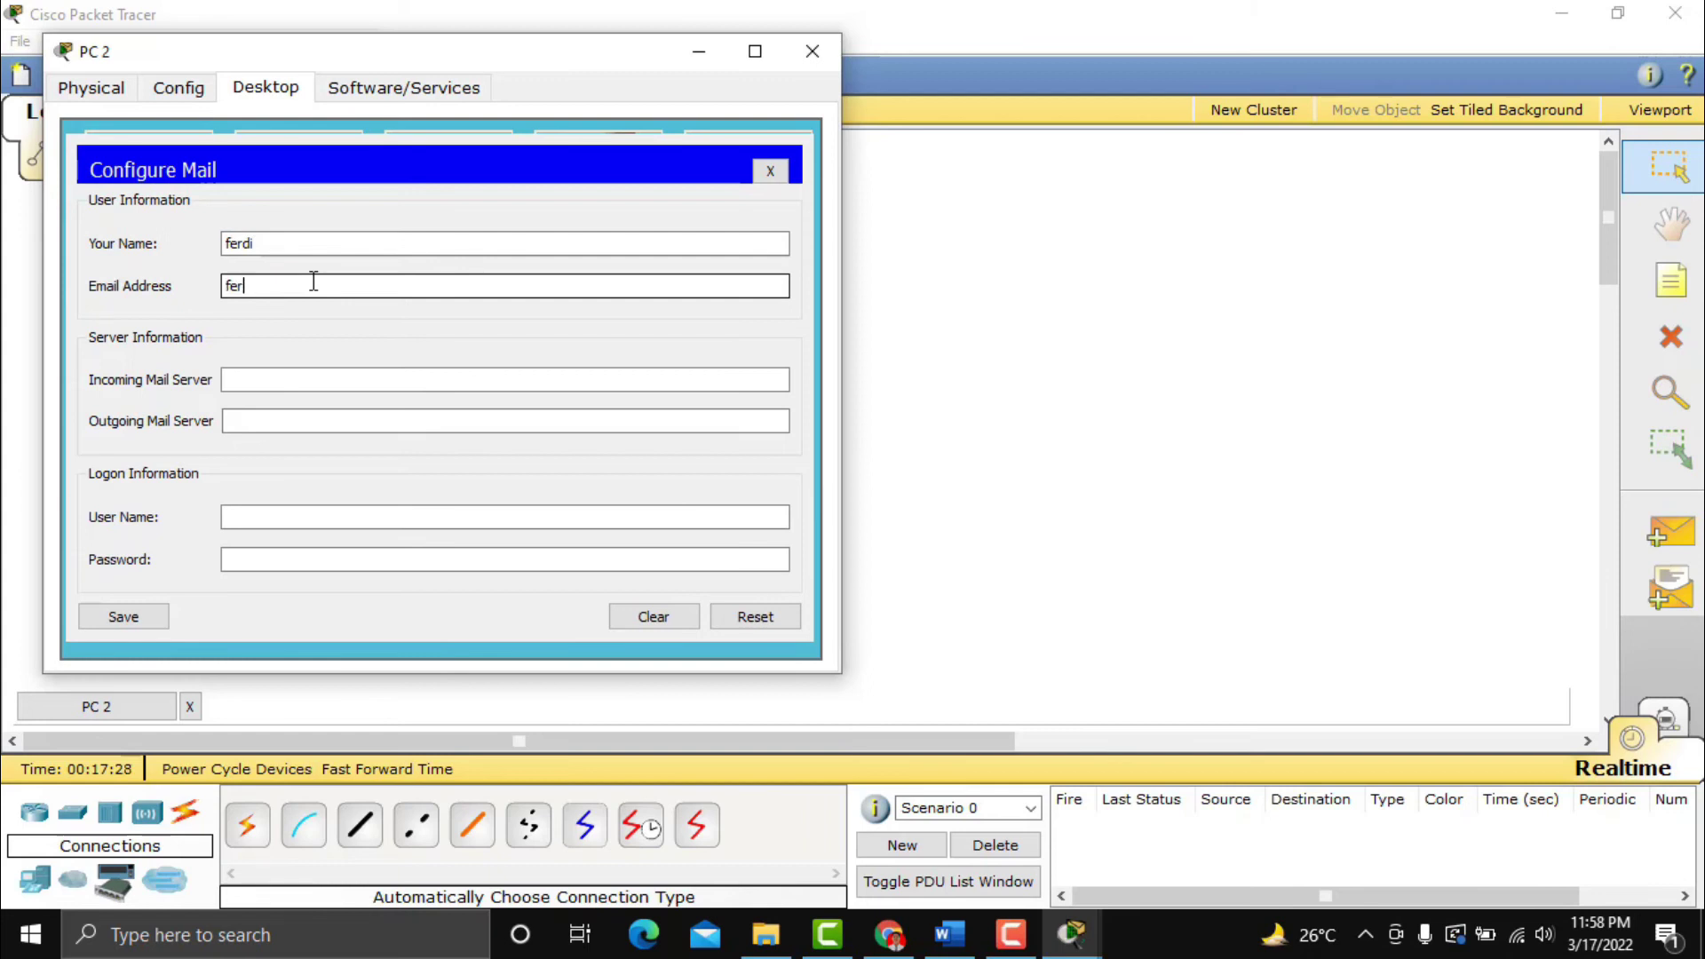
type("@belajar.id")
Set both the incoming and outgoing mail servers on PC 2 to belajar.id.
left_click(277, 373)
type("be")
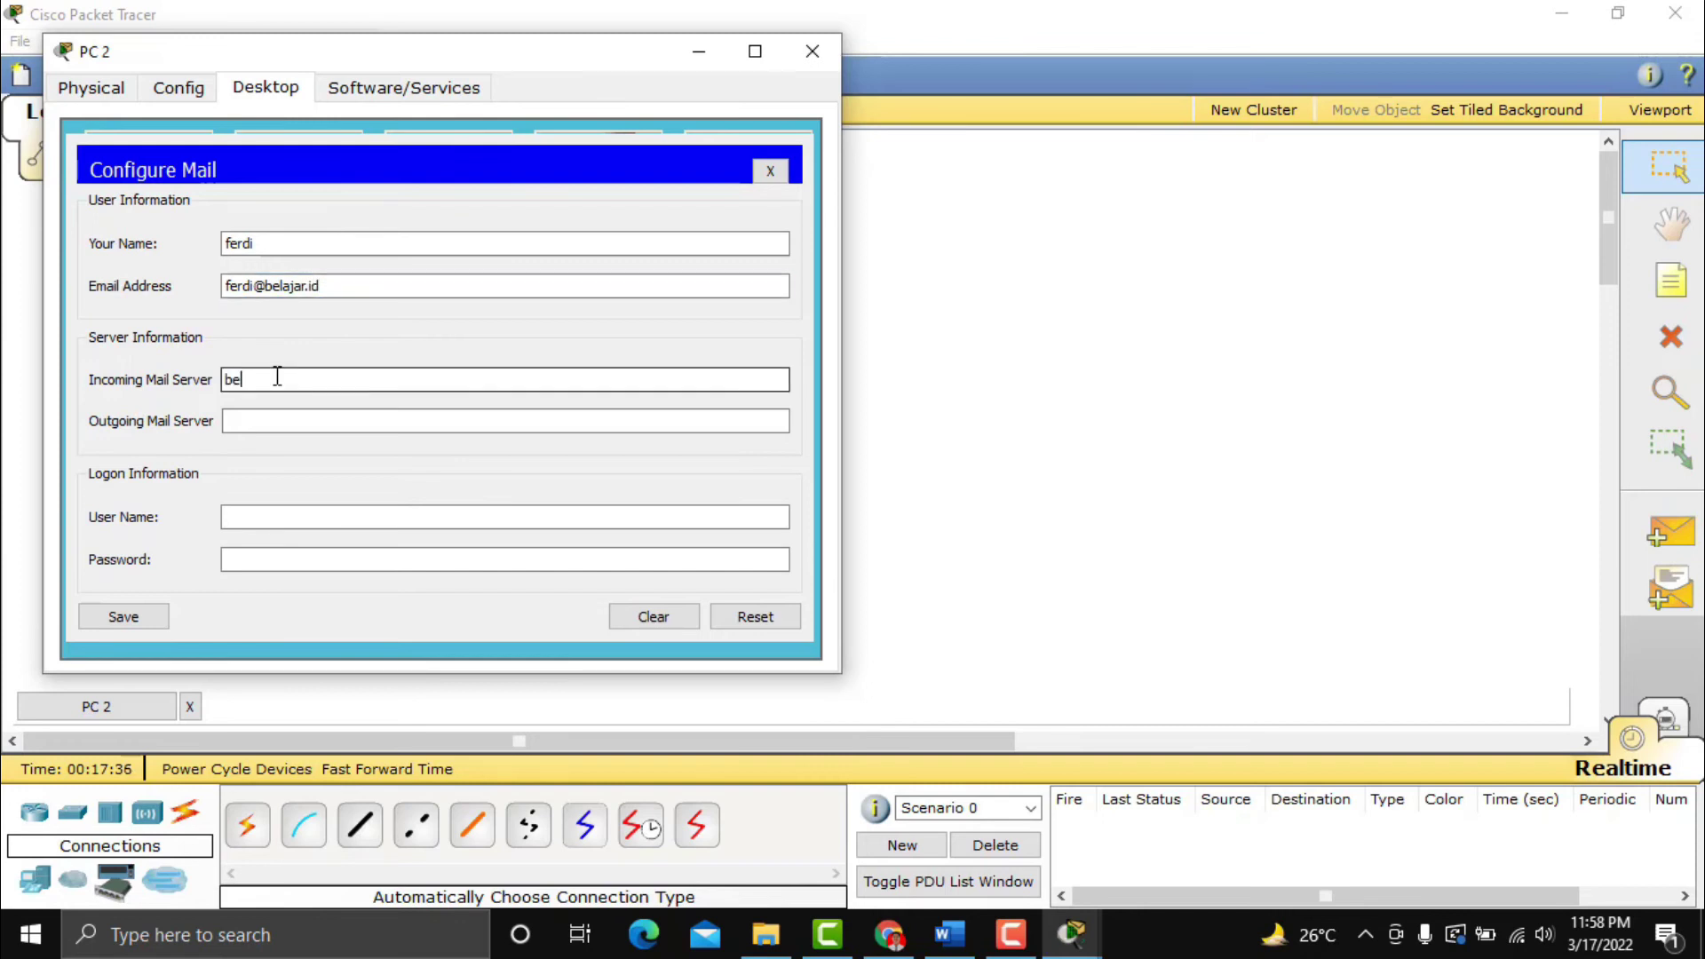
type("lajar.id")
left_click(275, 421)
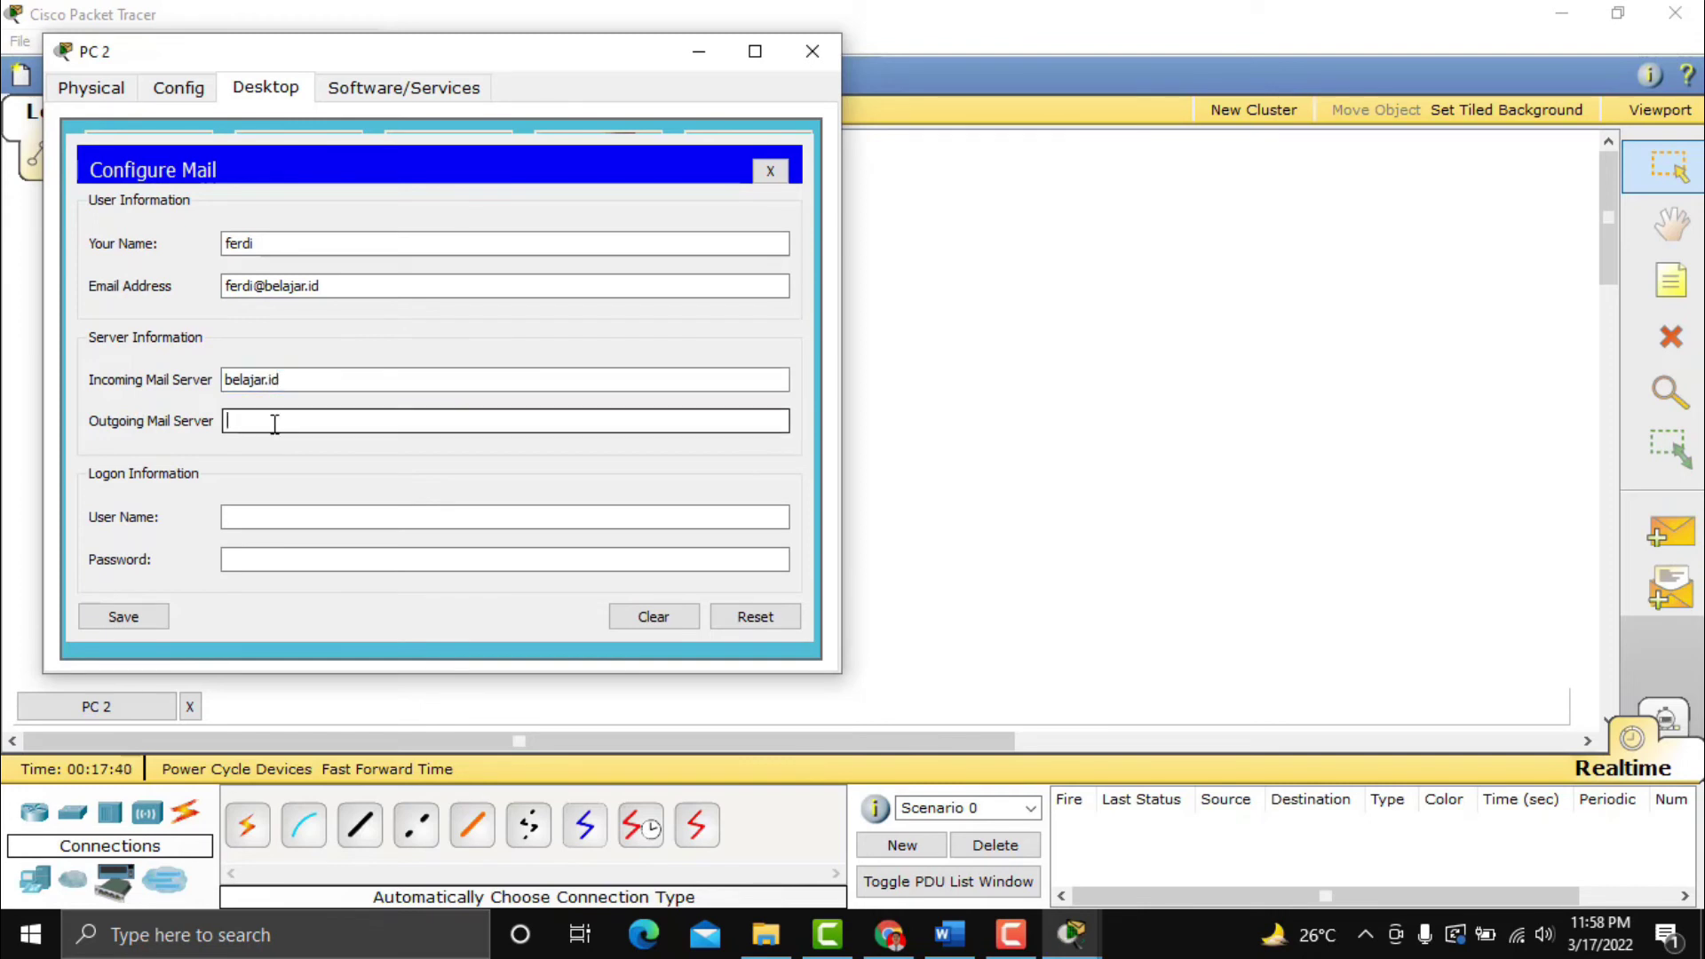
type("belajar.id")
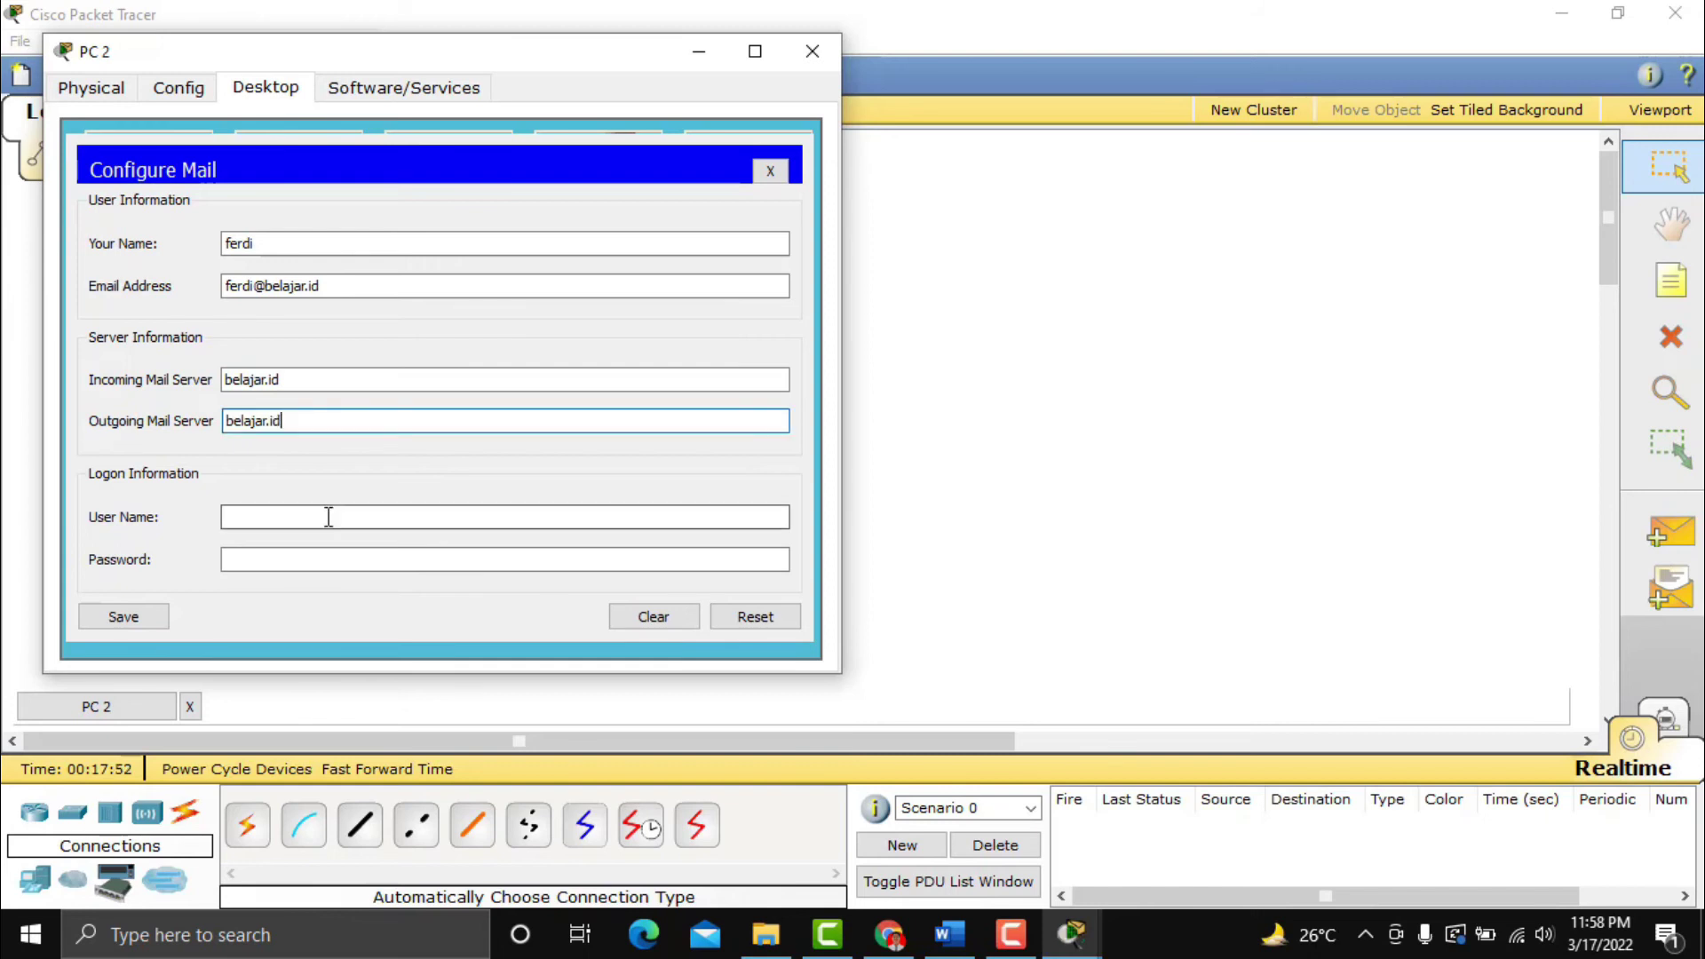
Enter the second mail user's logon name and account password on PC 2, then save the mail configuration and close PC 2.
left_click(284, 518)
type("ferdi")
left_click(282, 558)
type("123")
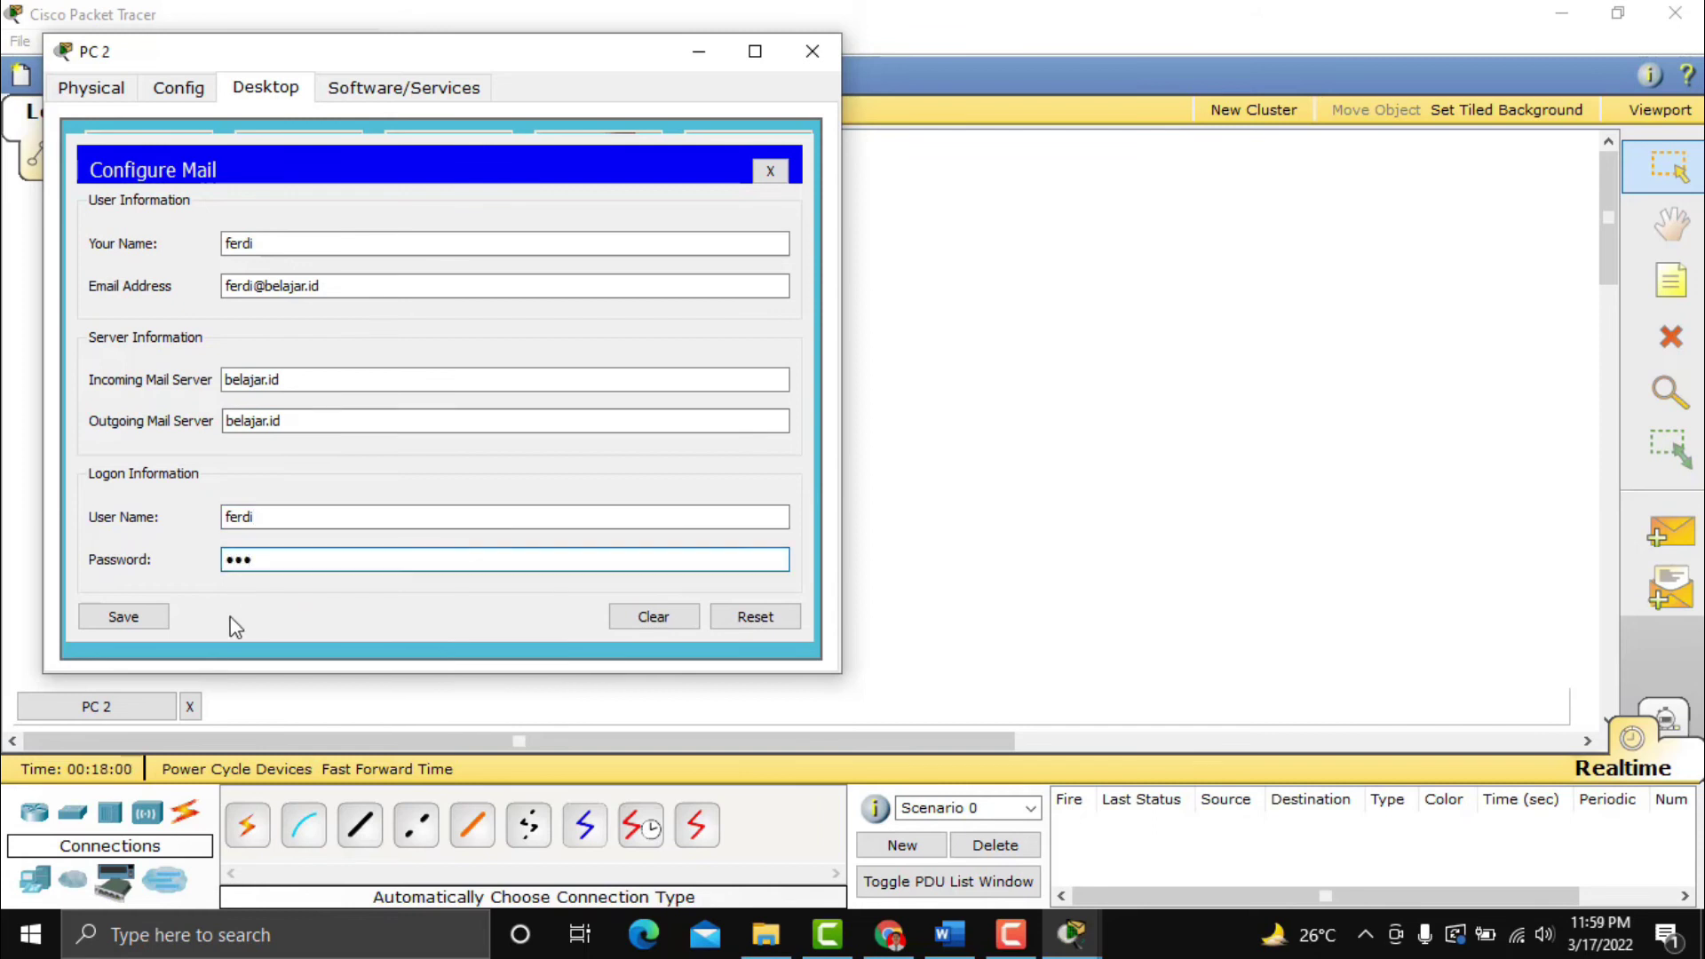
left_click(142, 616)
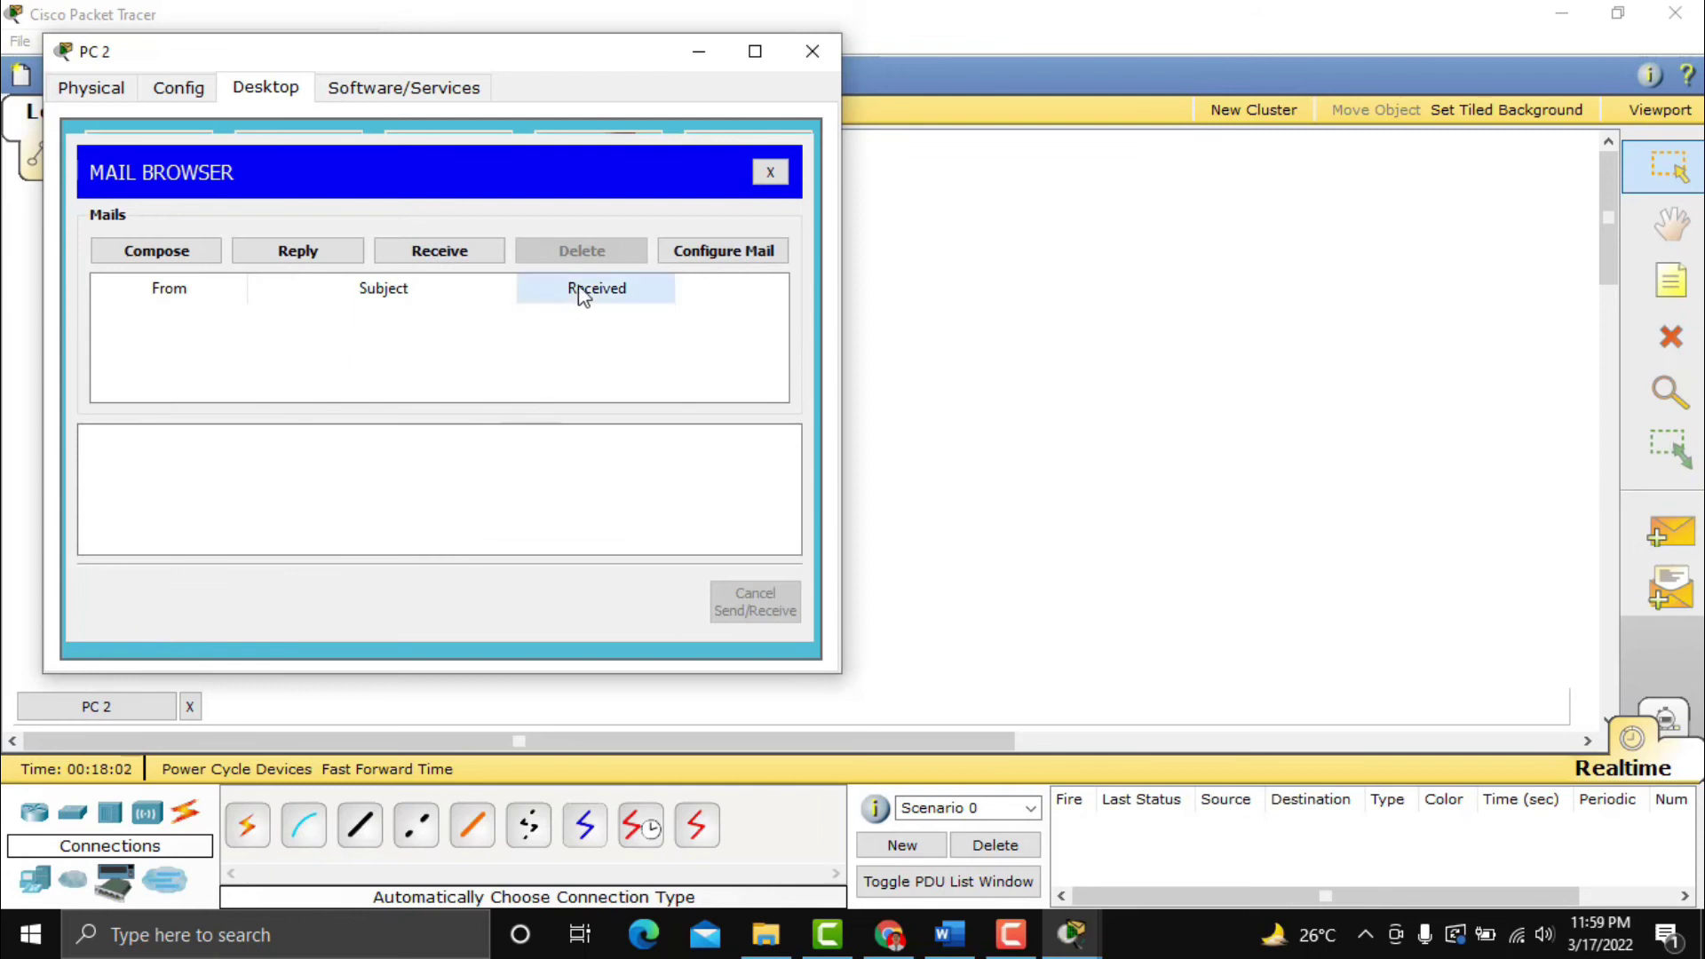
left_click(812, 50)
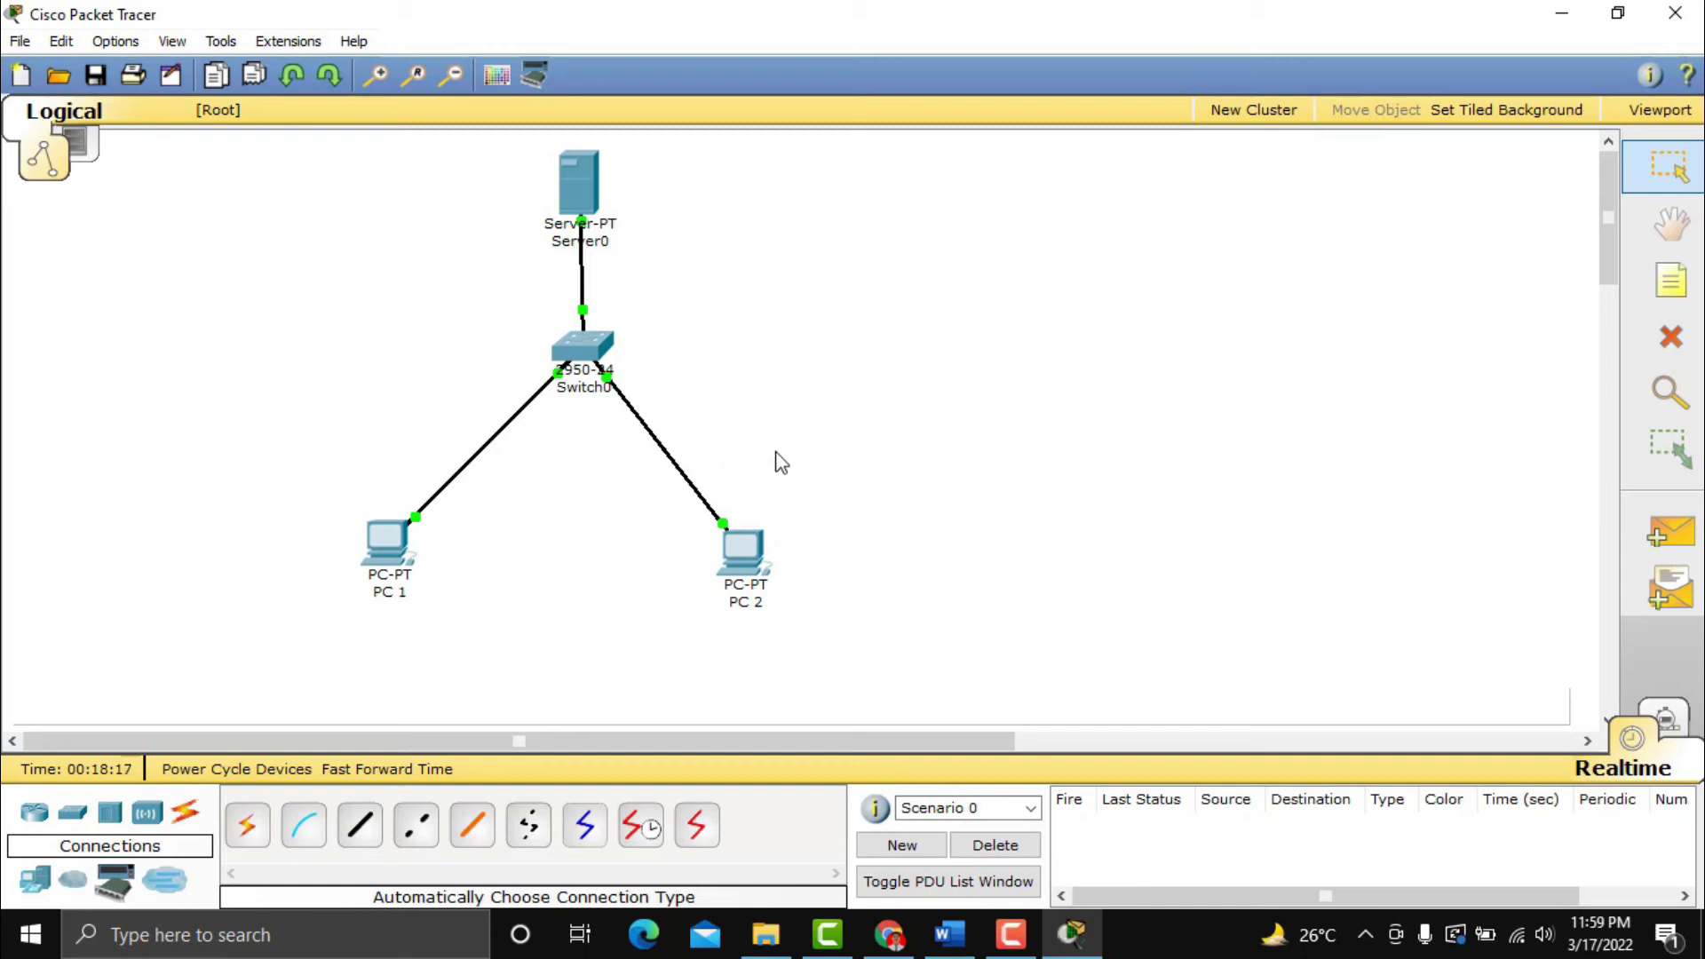
Start a new e-mail on PC 1 addressed to the second mail user's e-mail address.
left_click(382, 536)
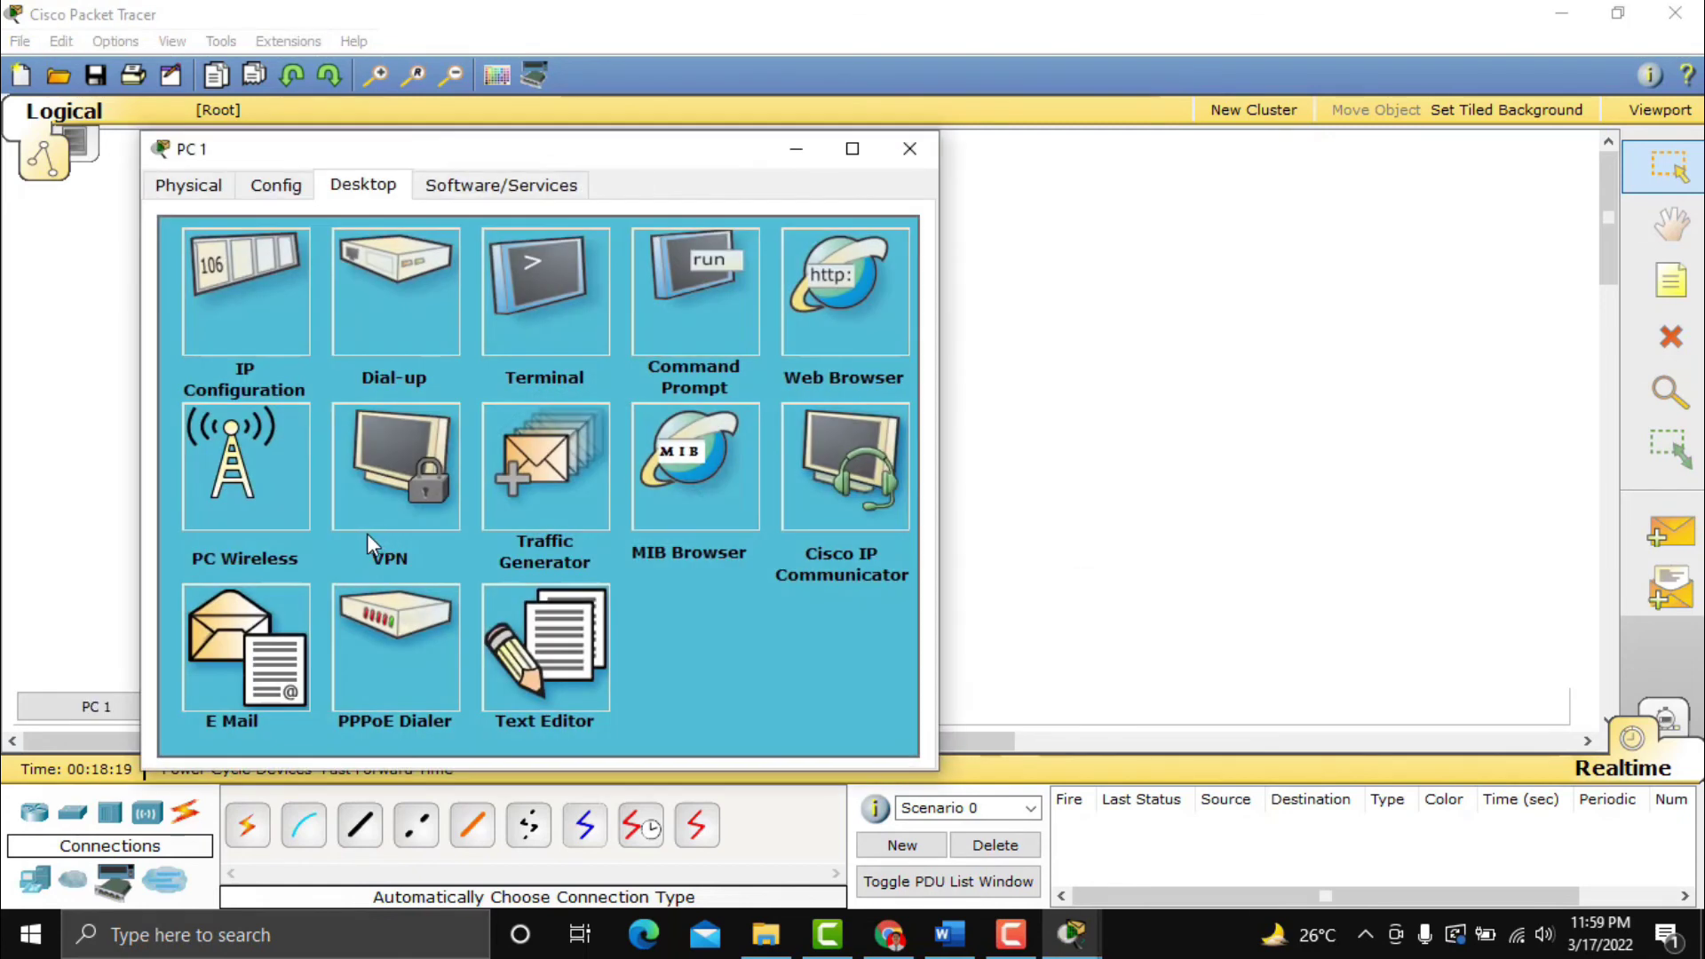
left_click(265, 618)
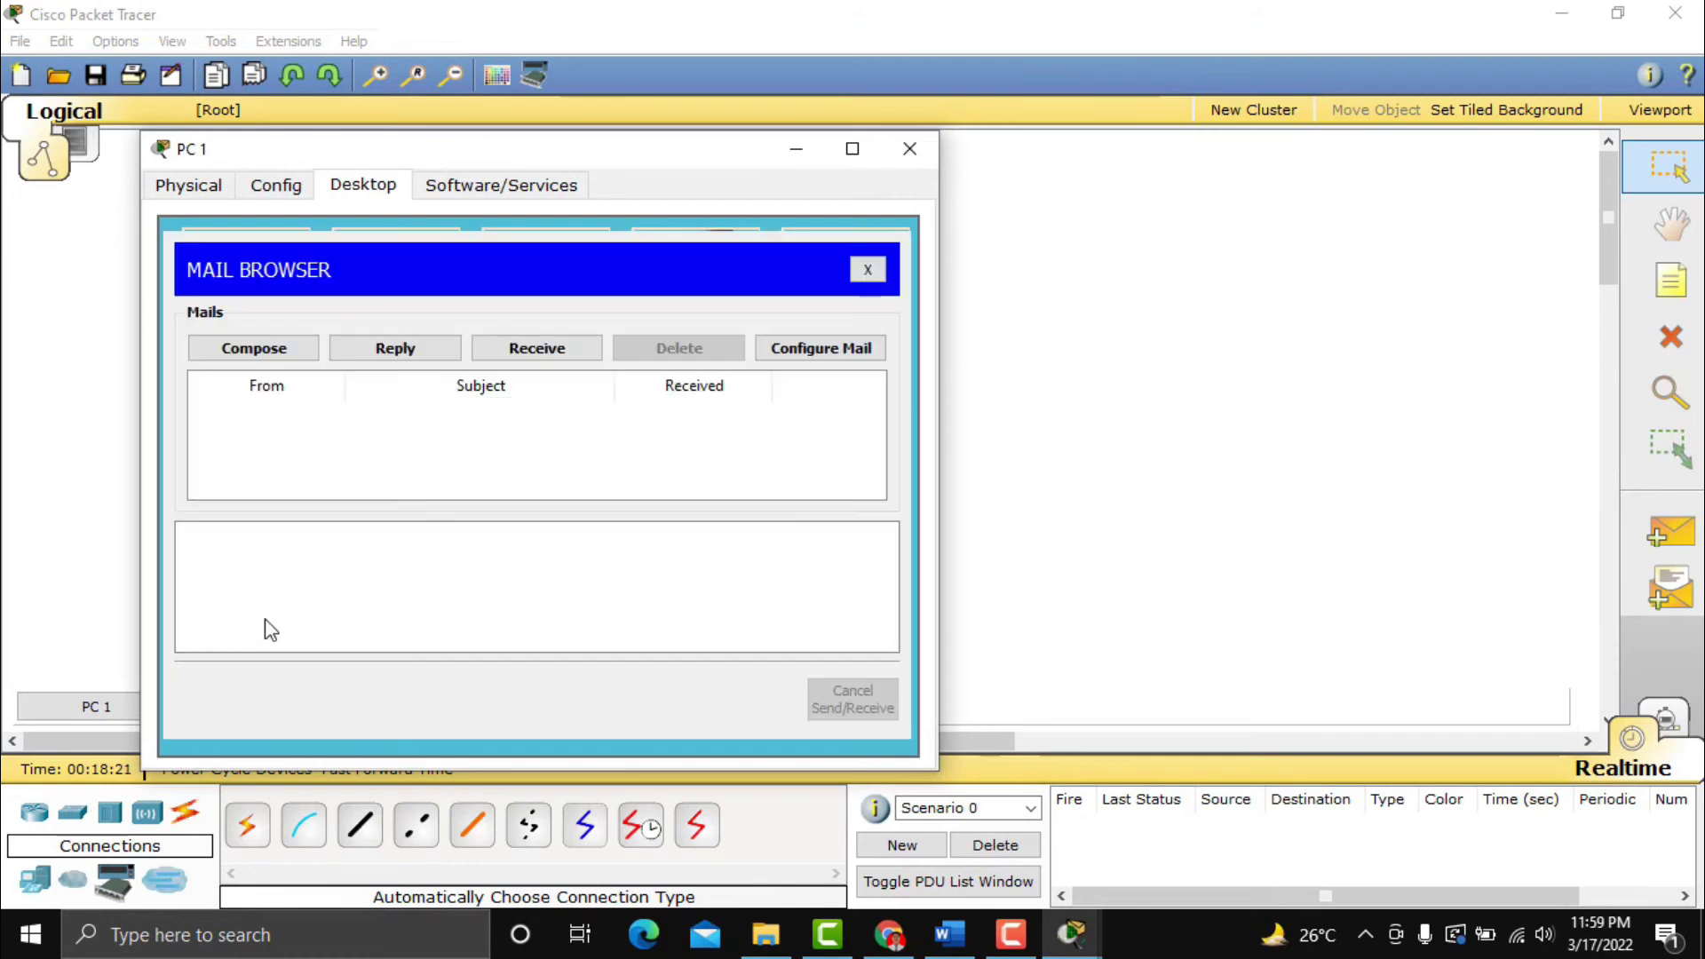
left_click(261, 348)
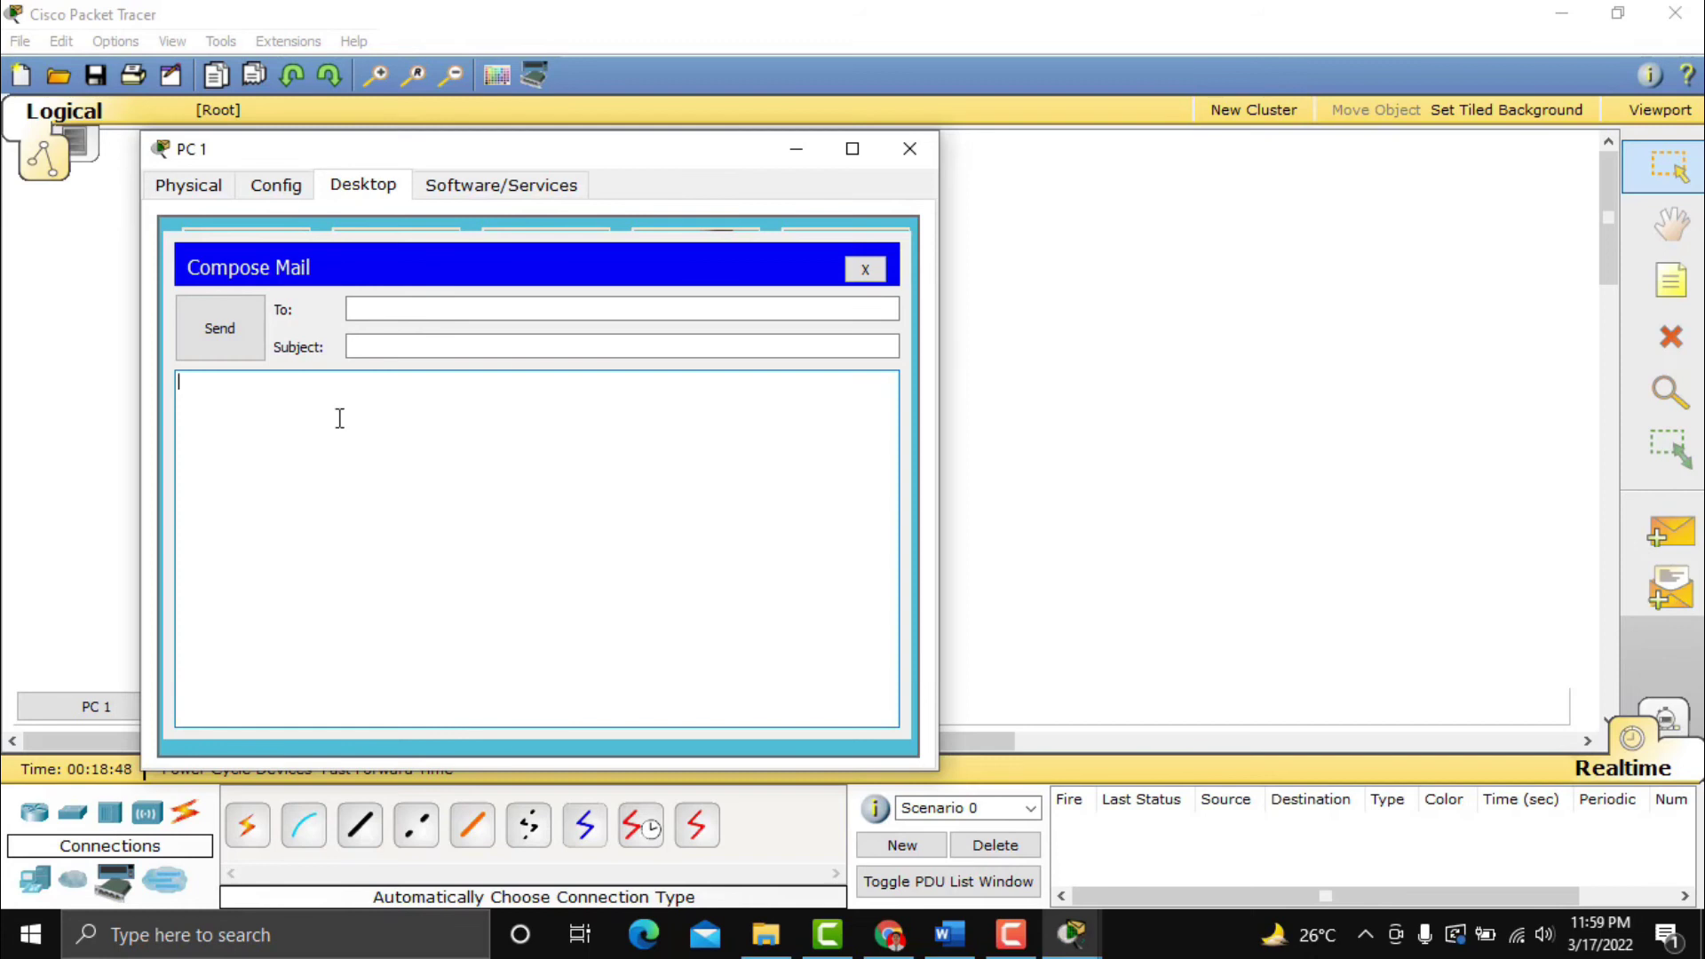
left_click(378, 315)
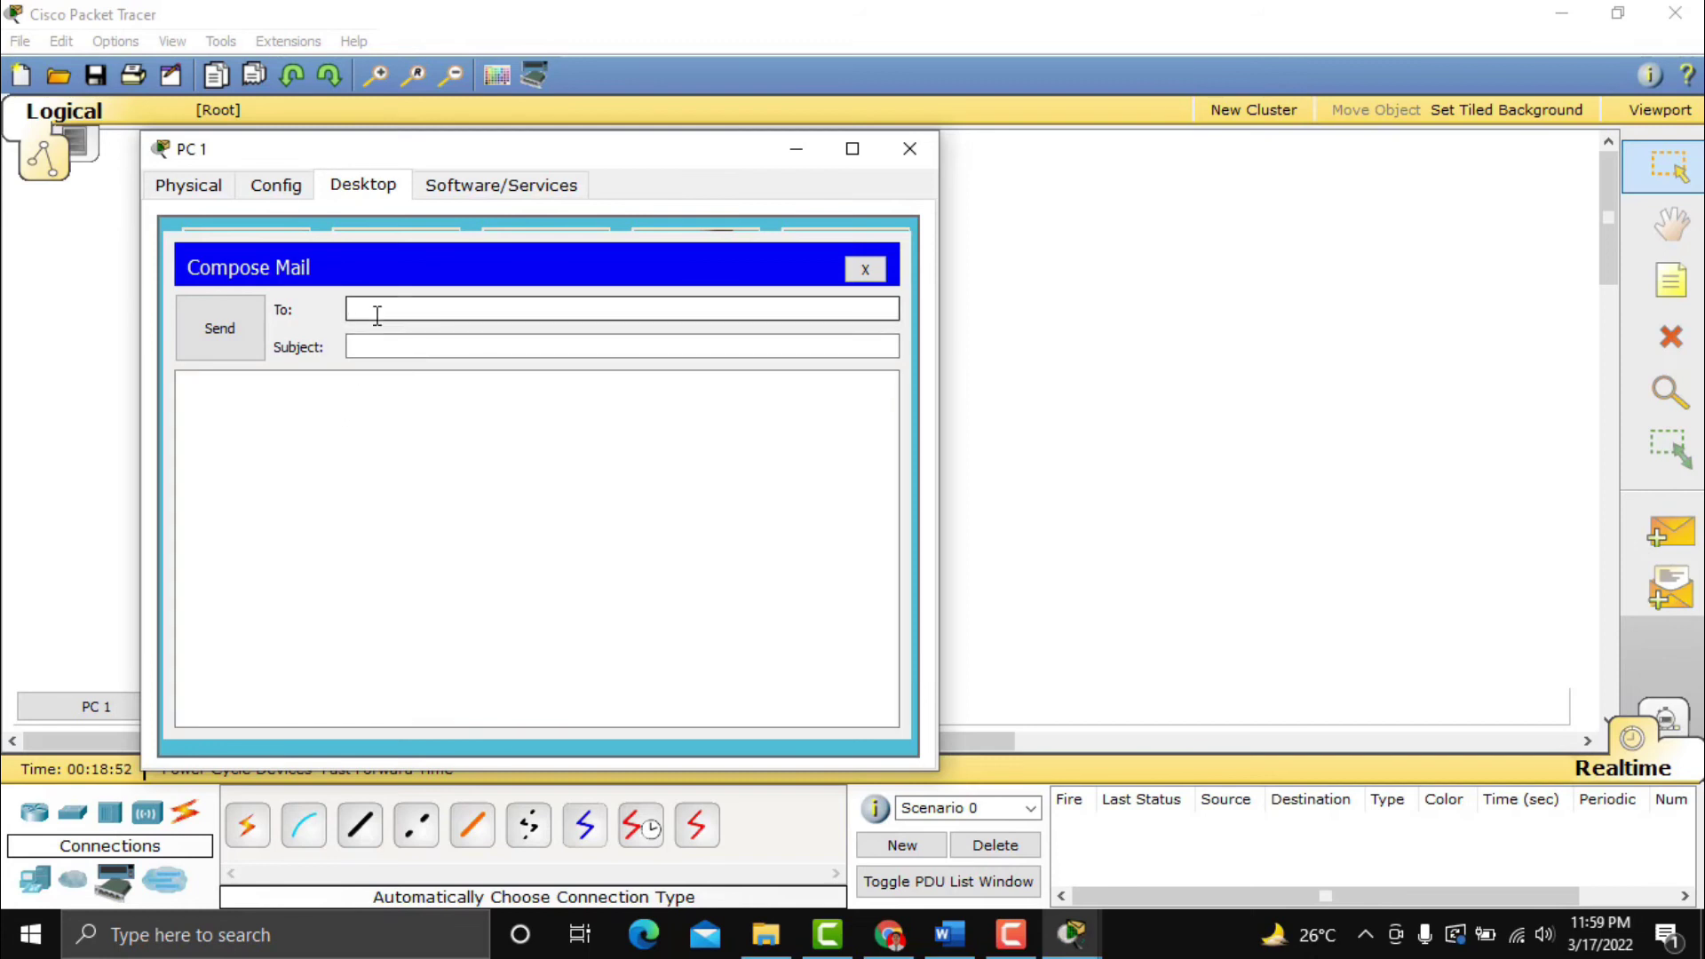
type("ferdi@belajar.id")
Send the e-mail with subject "Belajar Jaringan Komputer" and message "Ayo Belajar Jaringan Komputer di Prodi TP", then close PC 1.
left_click(393, 343)
left_click(393, 342)
type("Belajar")
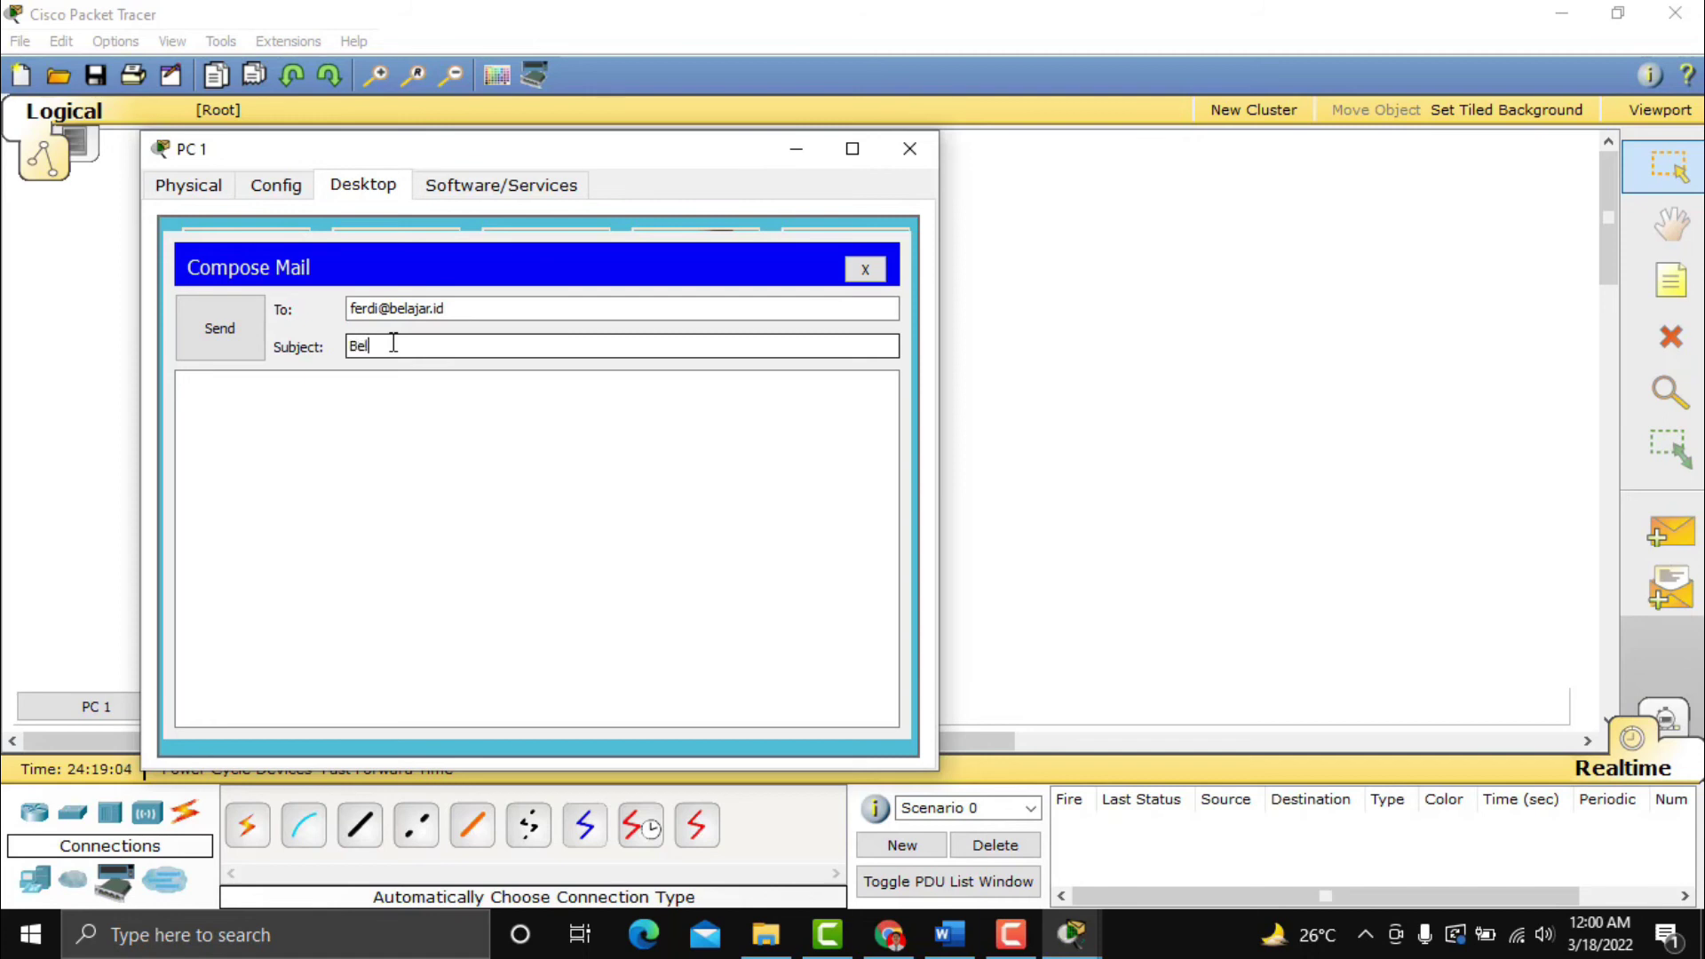
type(" Jaringan Komputer")
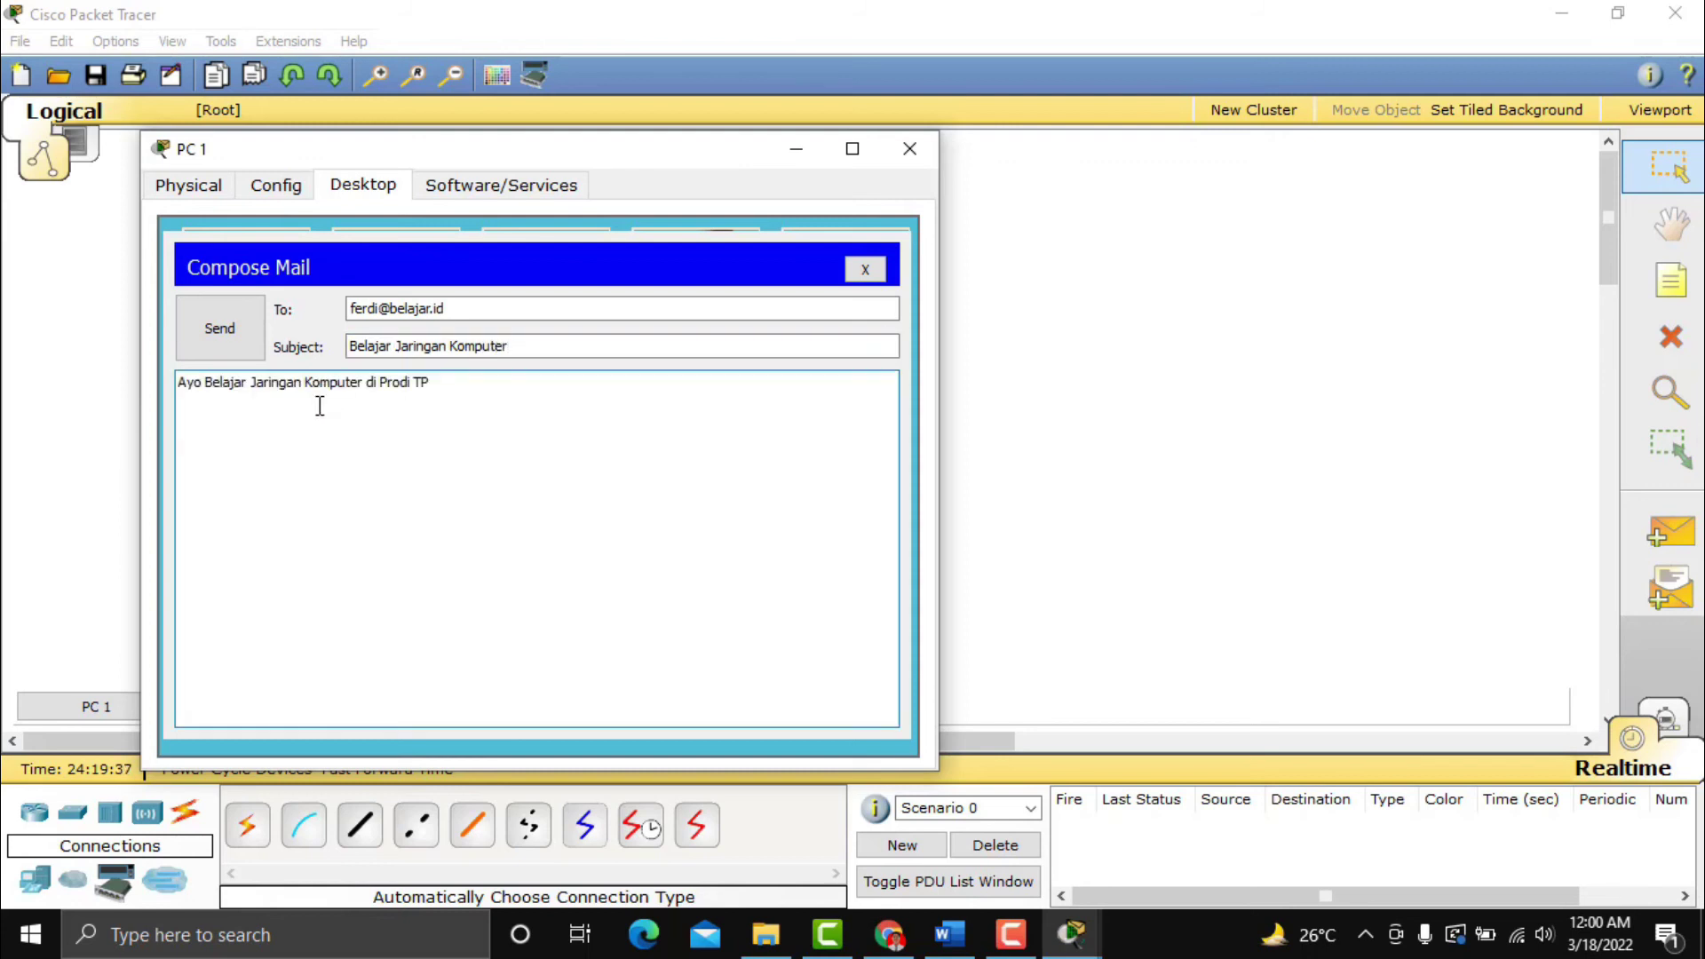
left_click(220, 343)
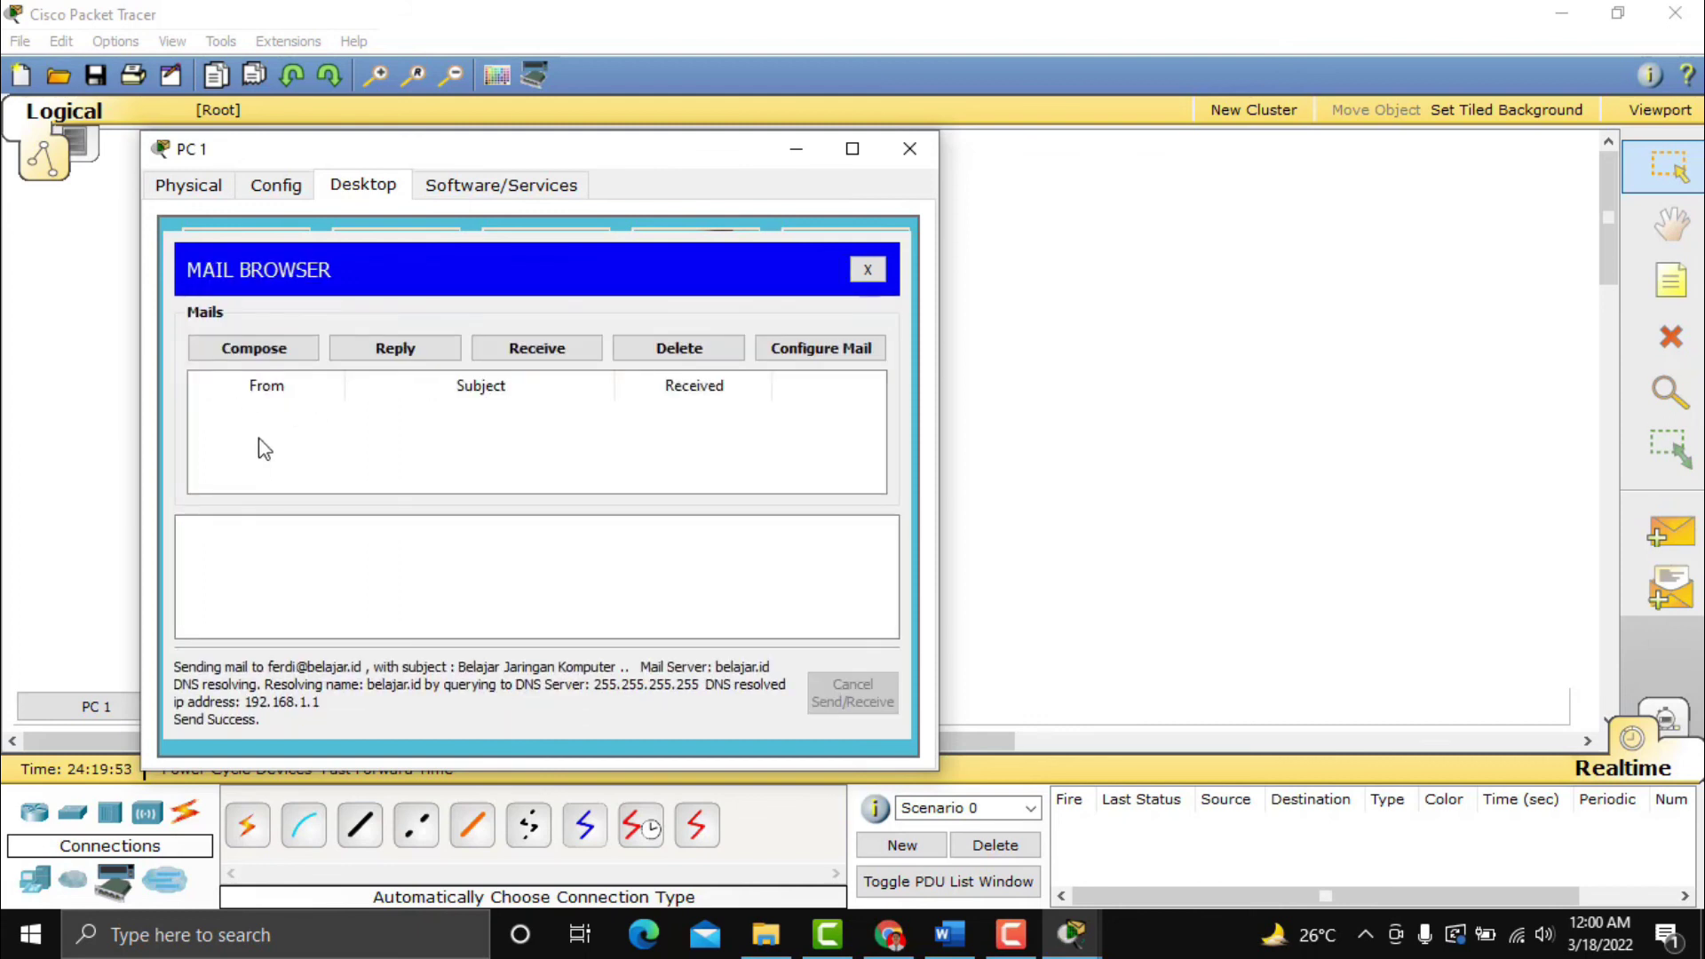
left_click(910, 148)
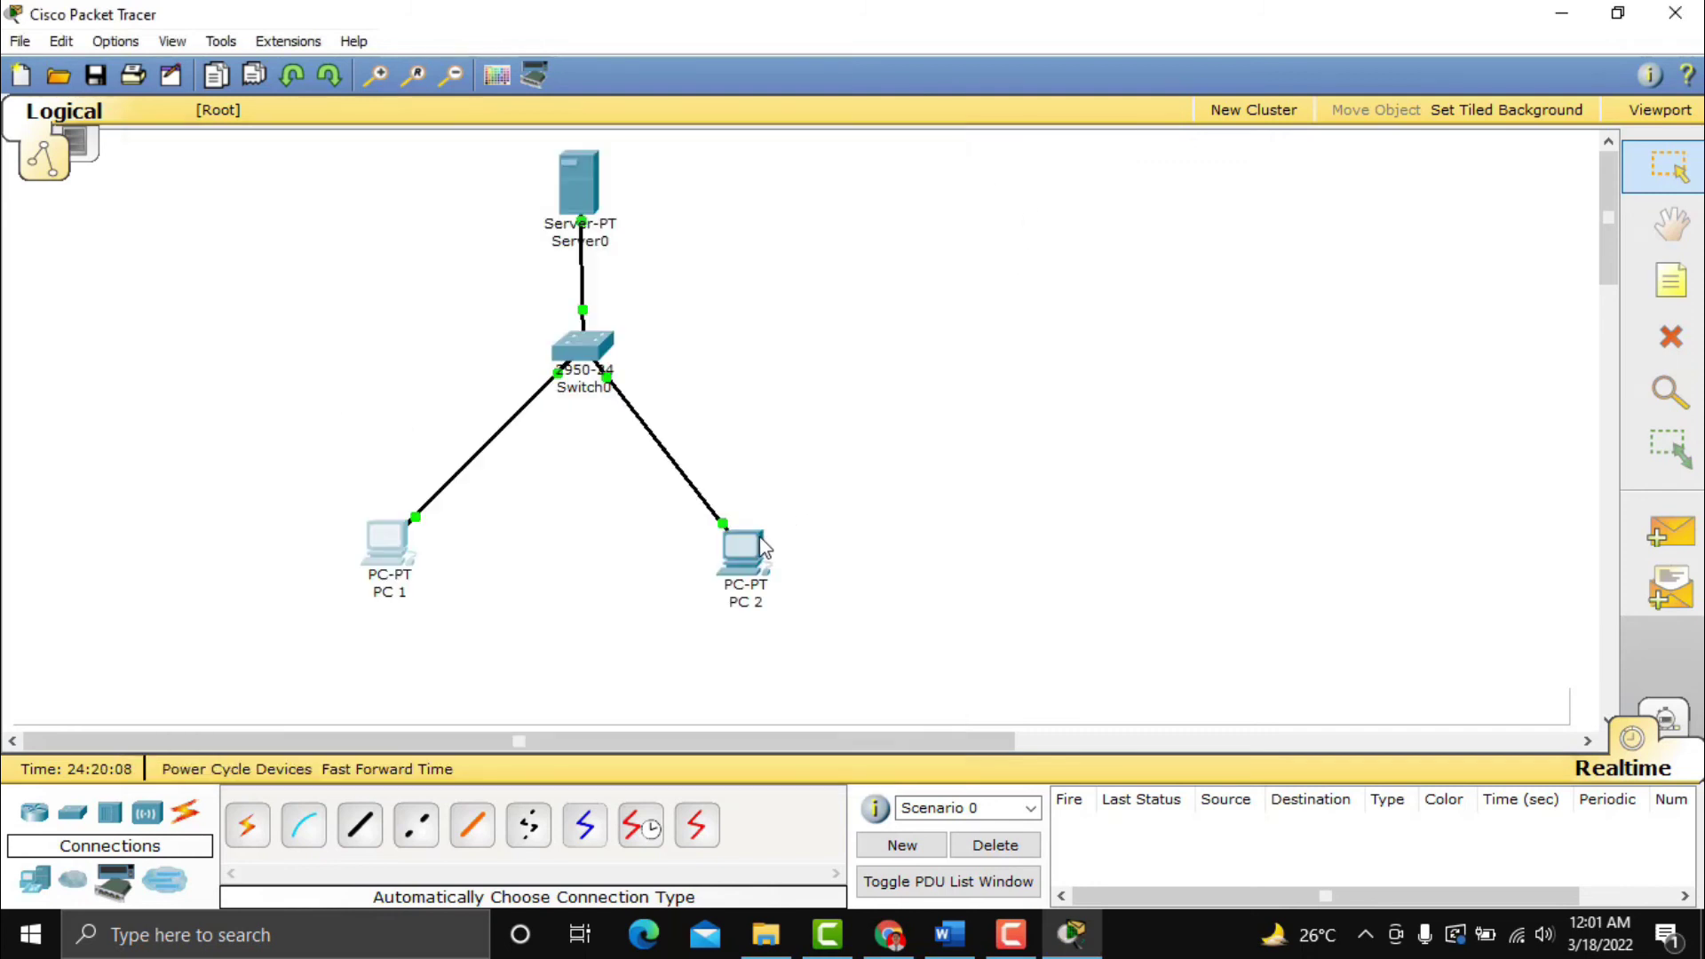
Receive mail in PC 2's e-mail client and open the "Belajar Jaringan Komputer" message.
mouse_move(770, 544)
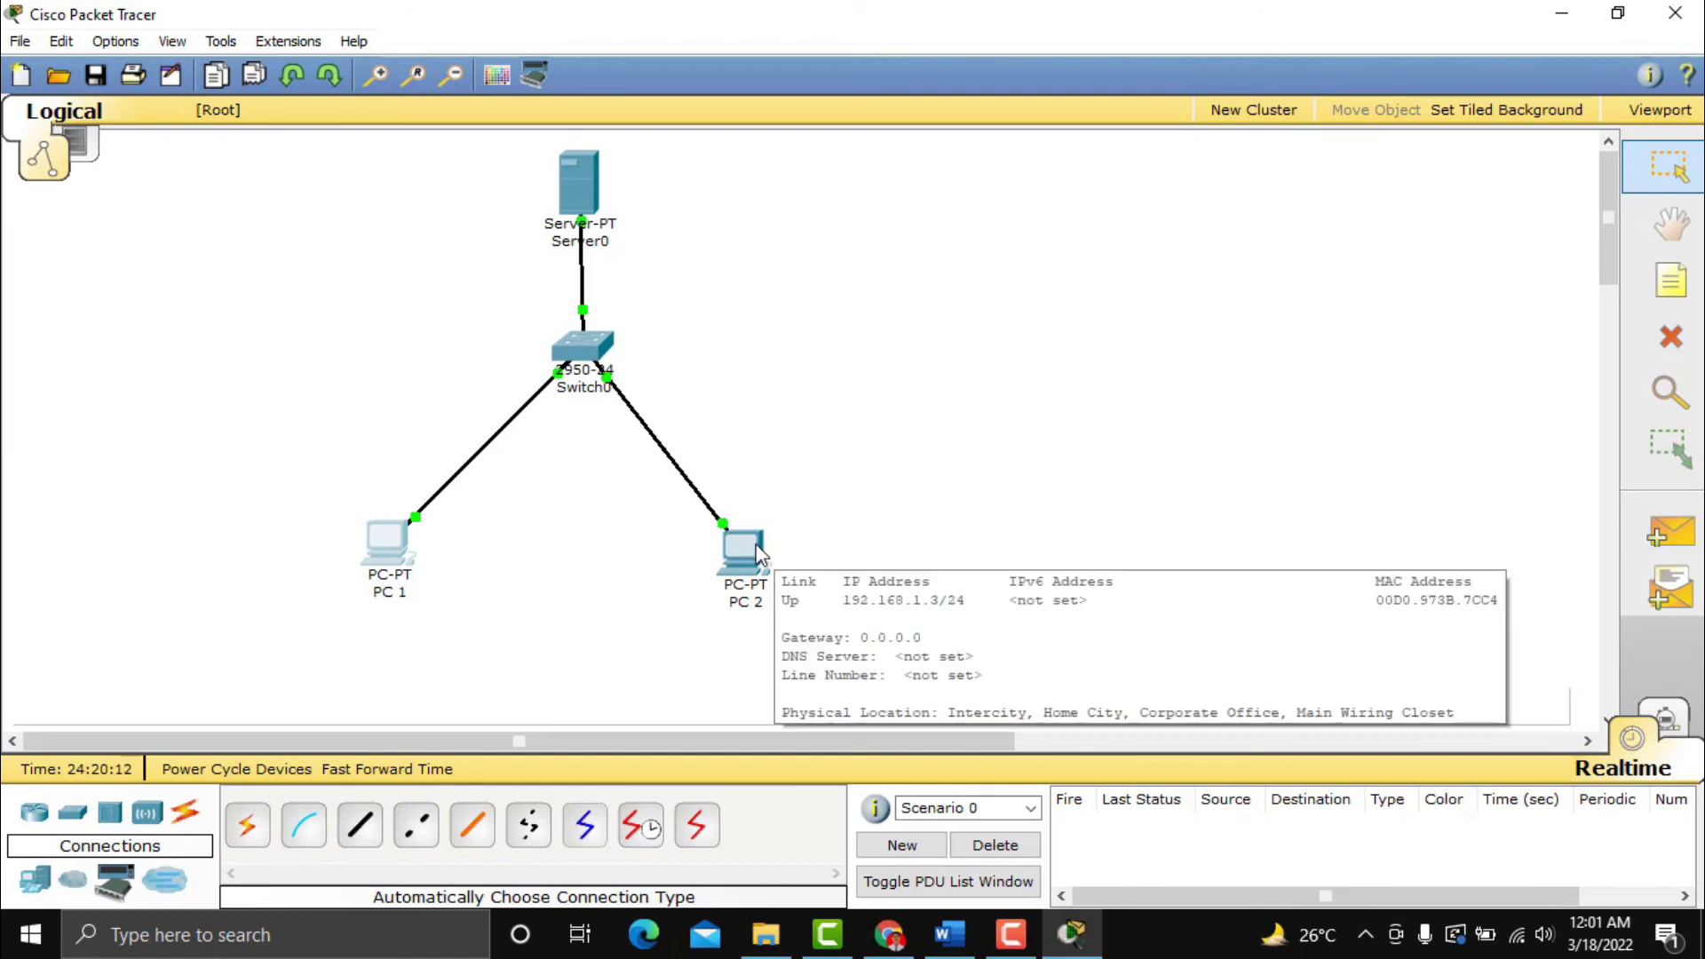
double_click(753, 551)
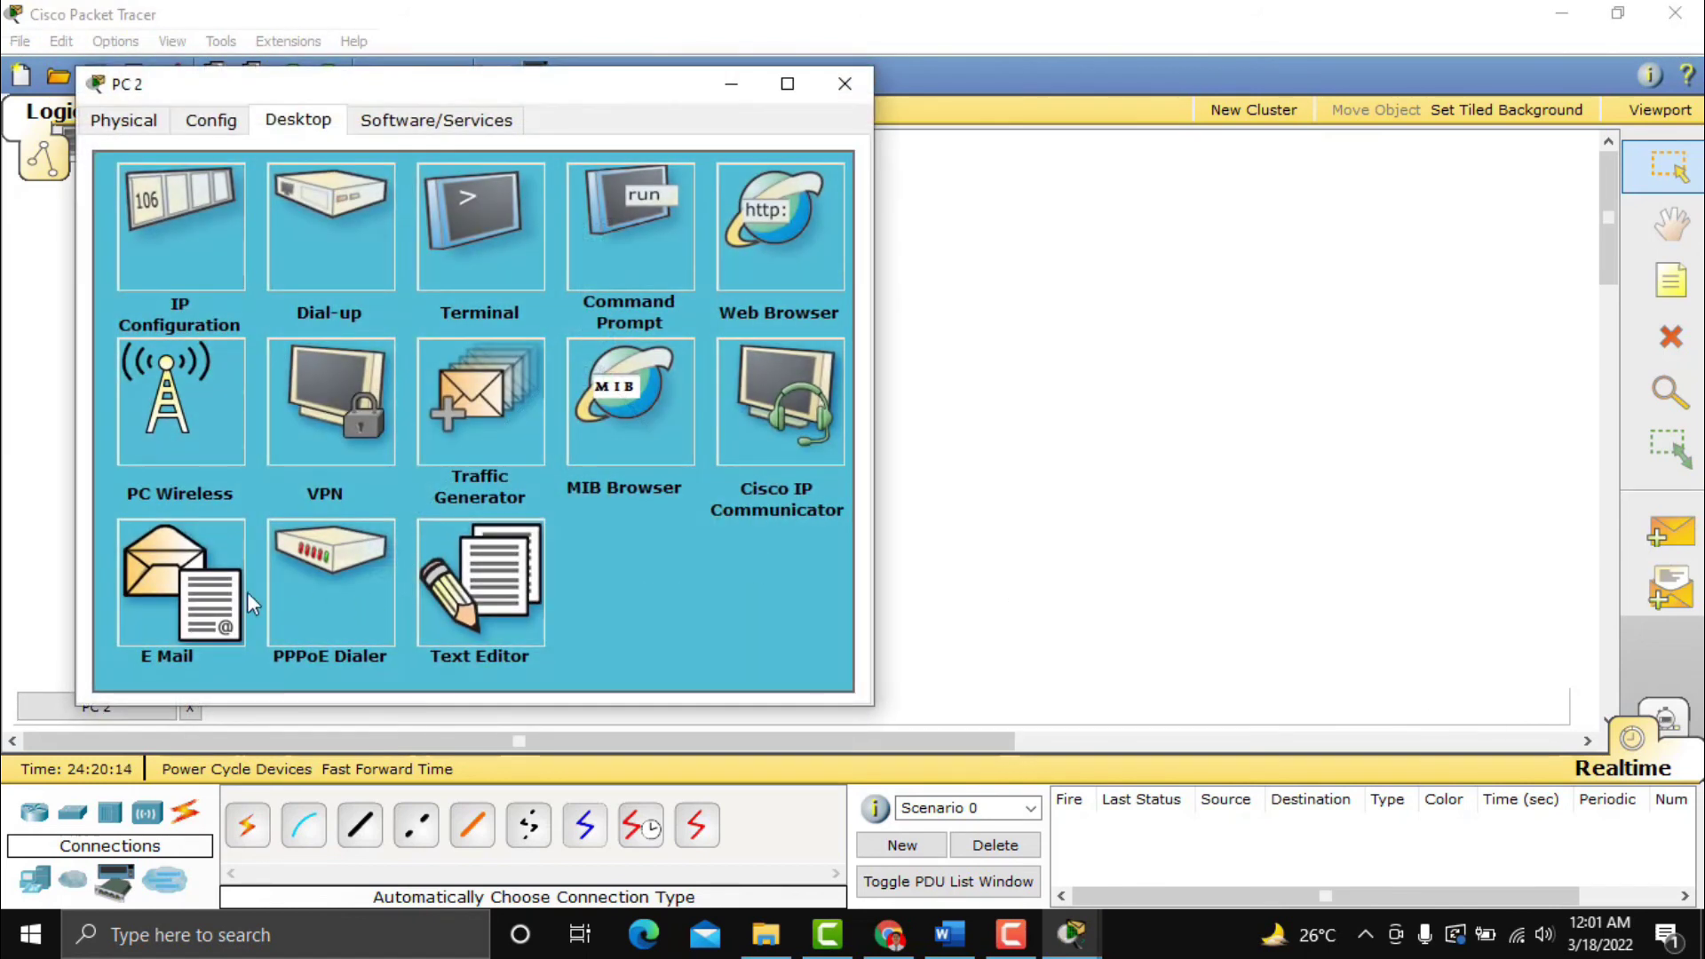
left_click(183, 584)
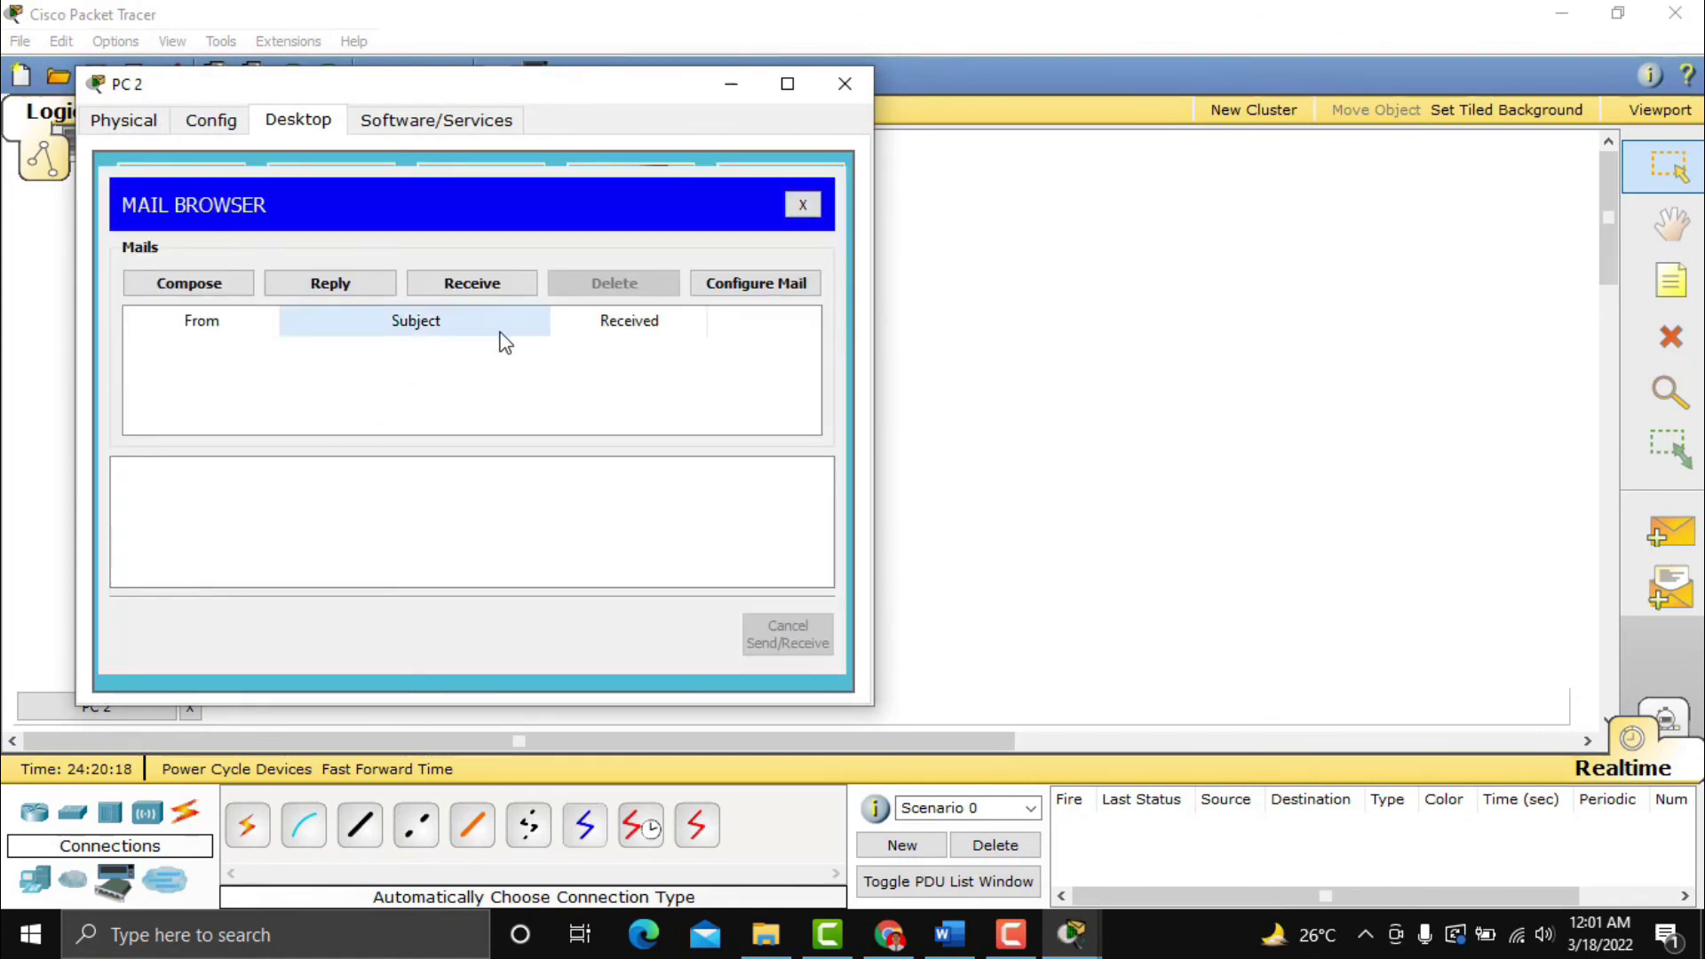
left_click(487, 286)
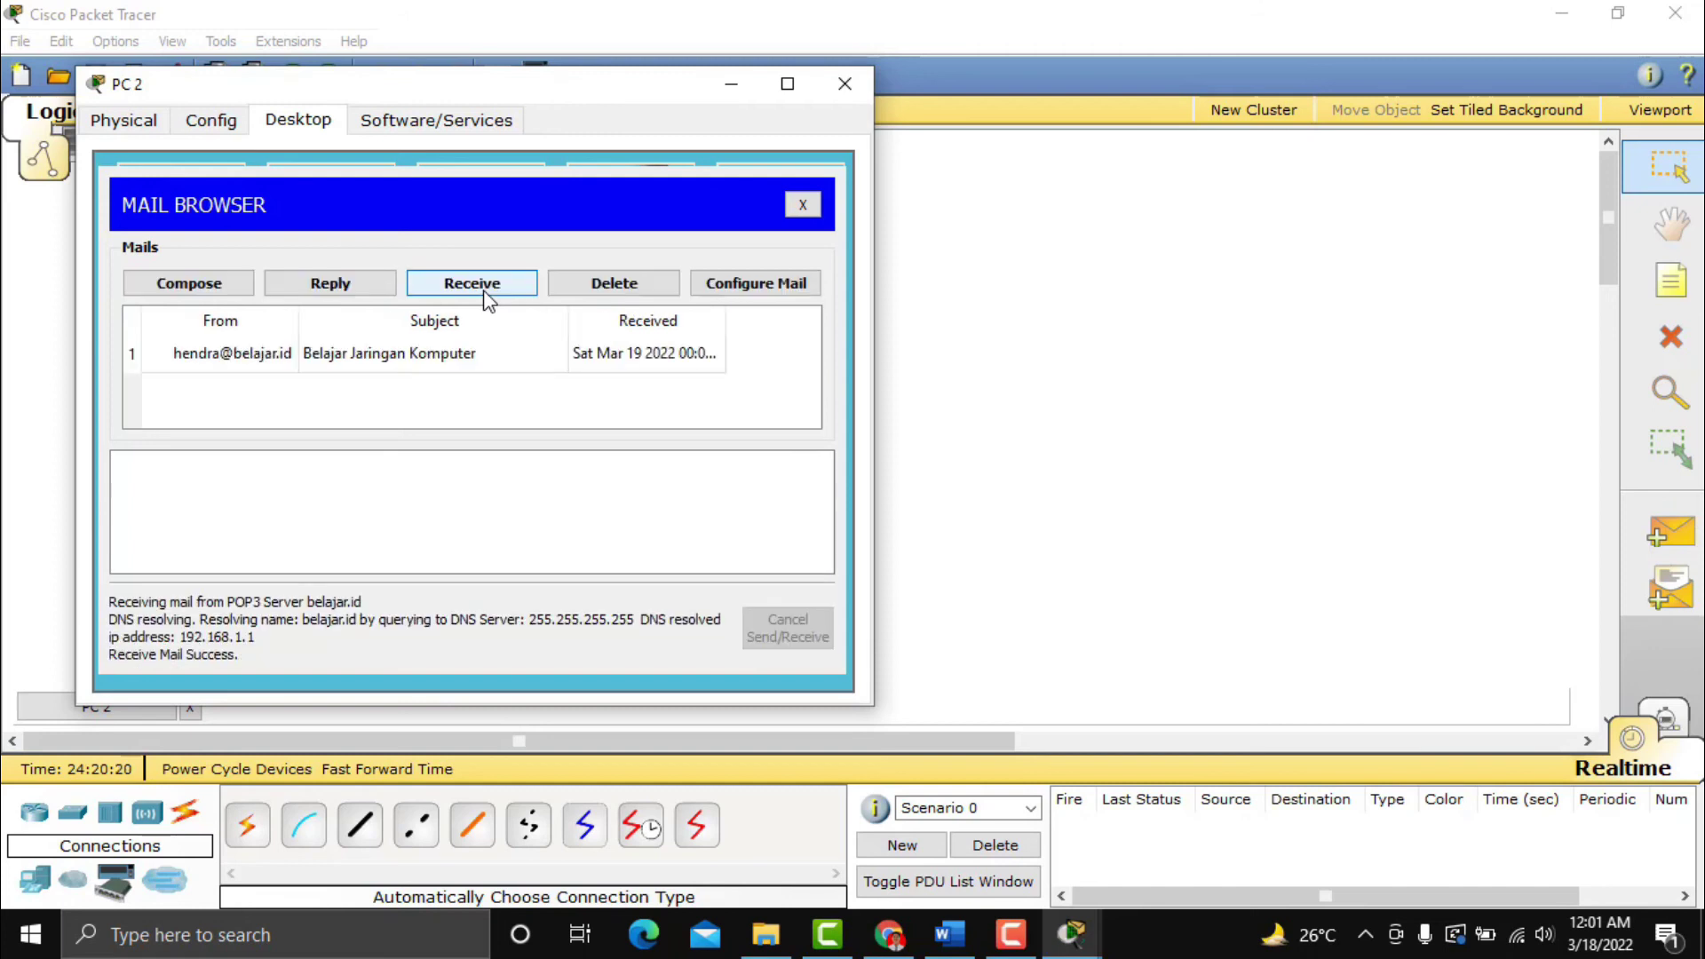
double_click(216, 361)
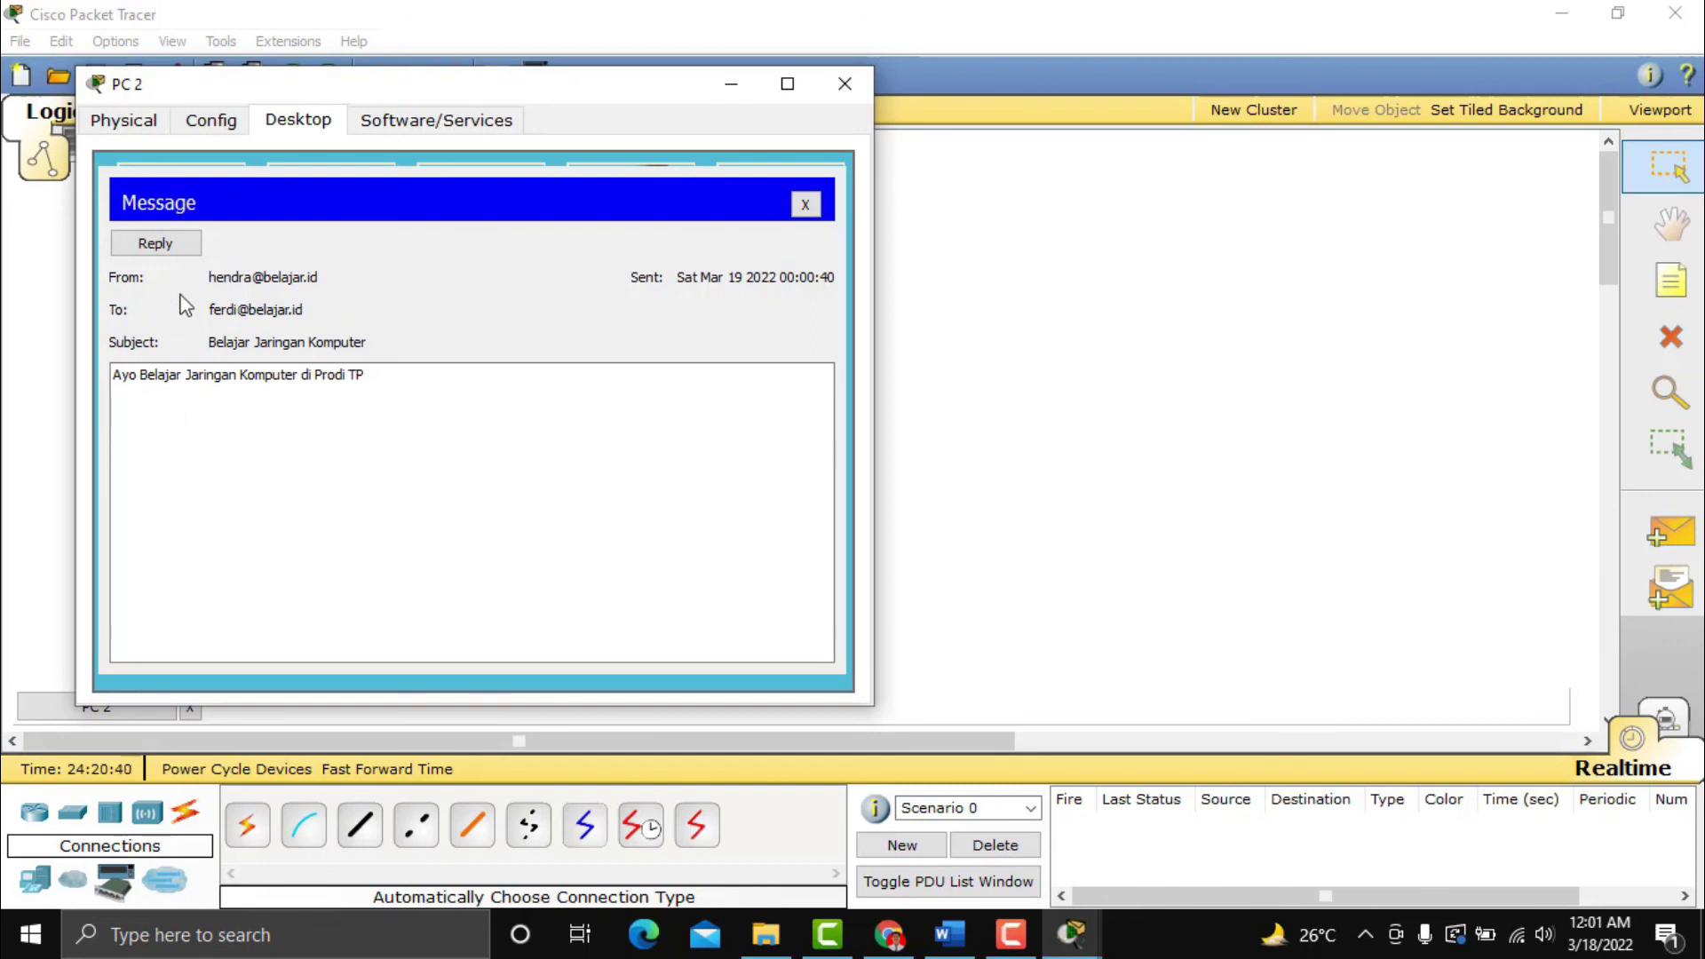
Reply to the message with "Okey terimakasih informasinya", send it and close PC 2.
left_click(175, 249)
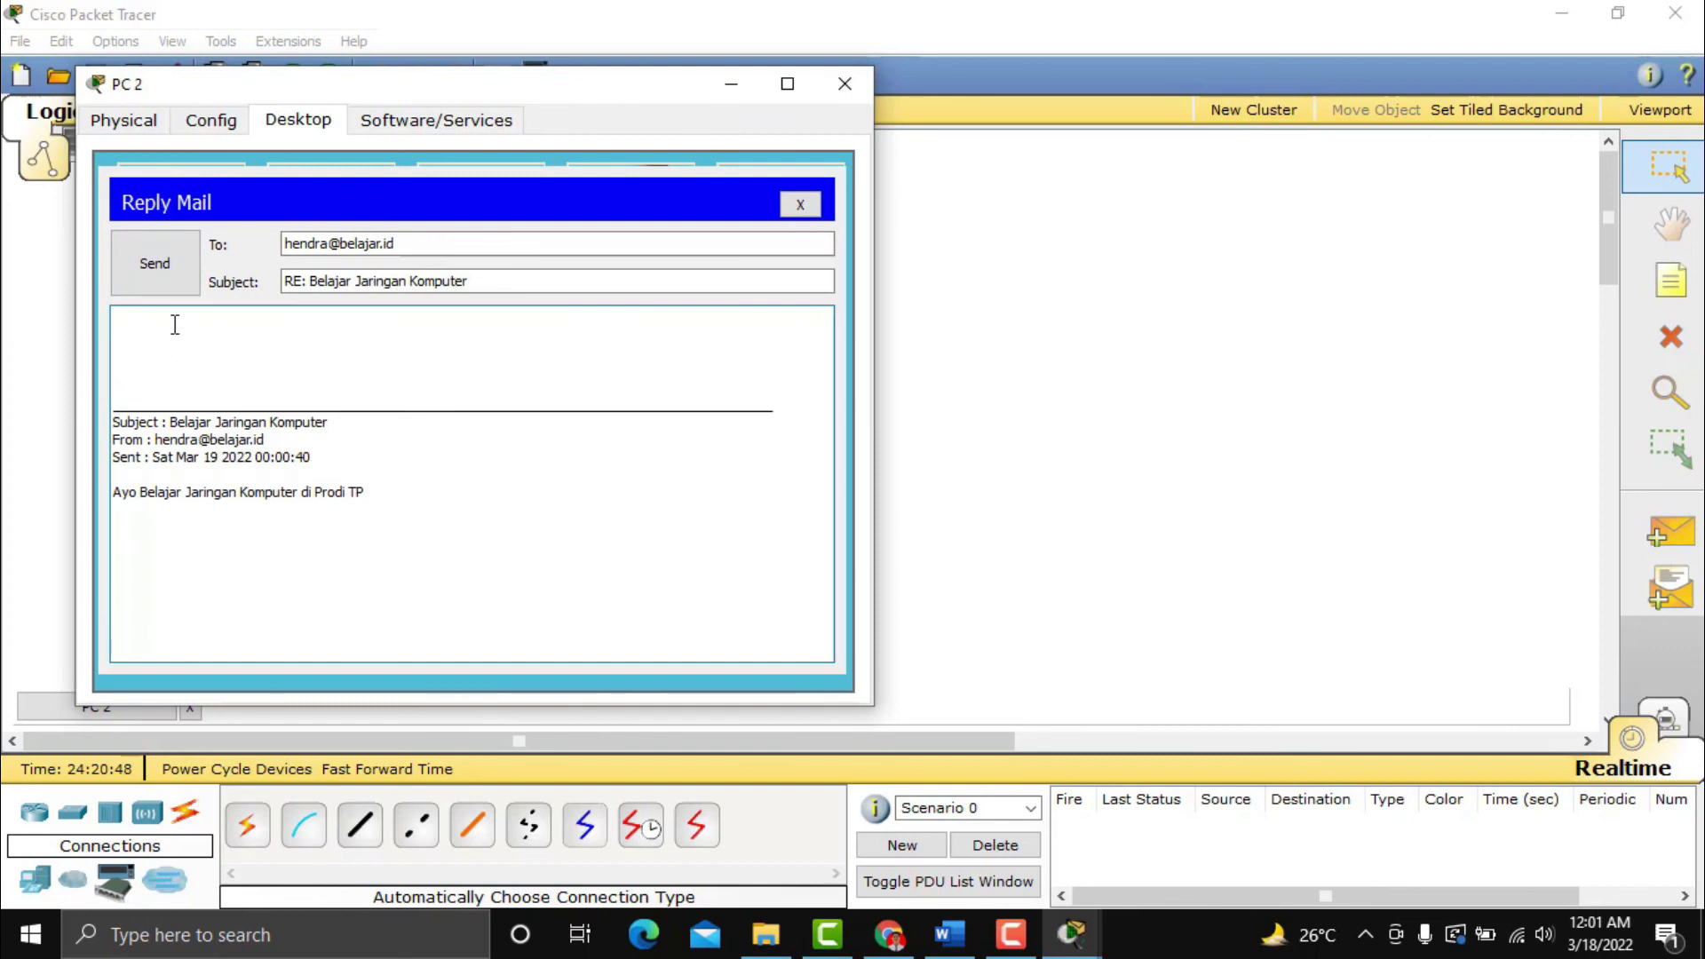
type("Okey terimakasih informasinya")
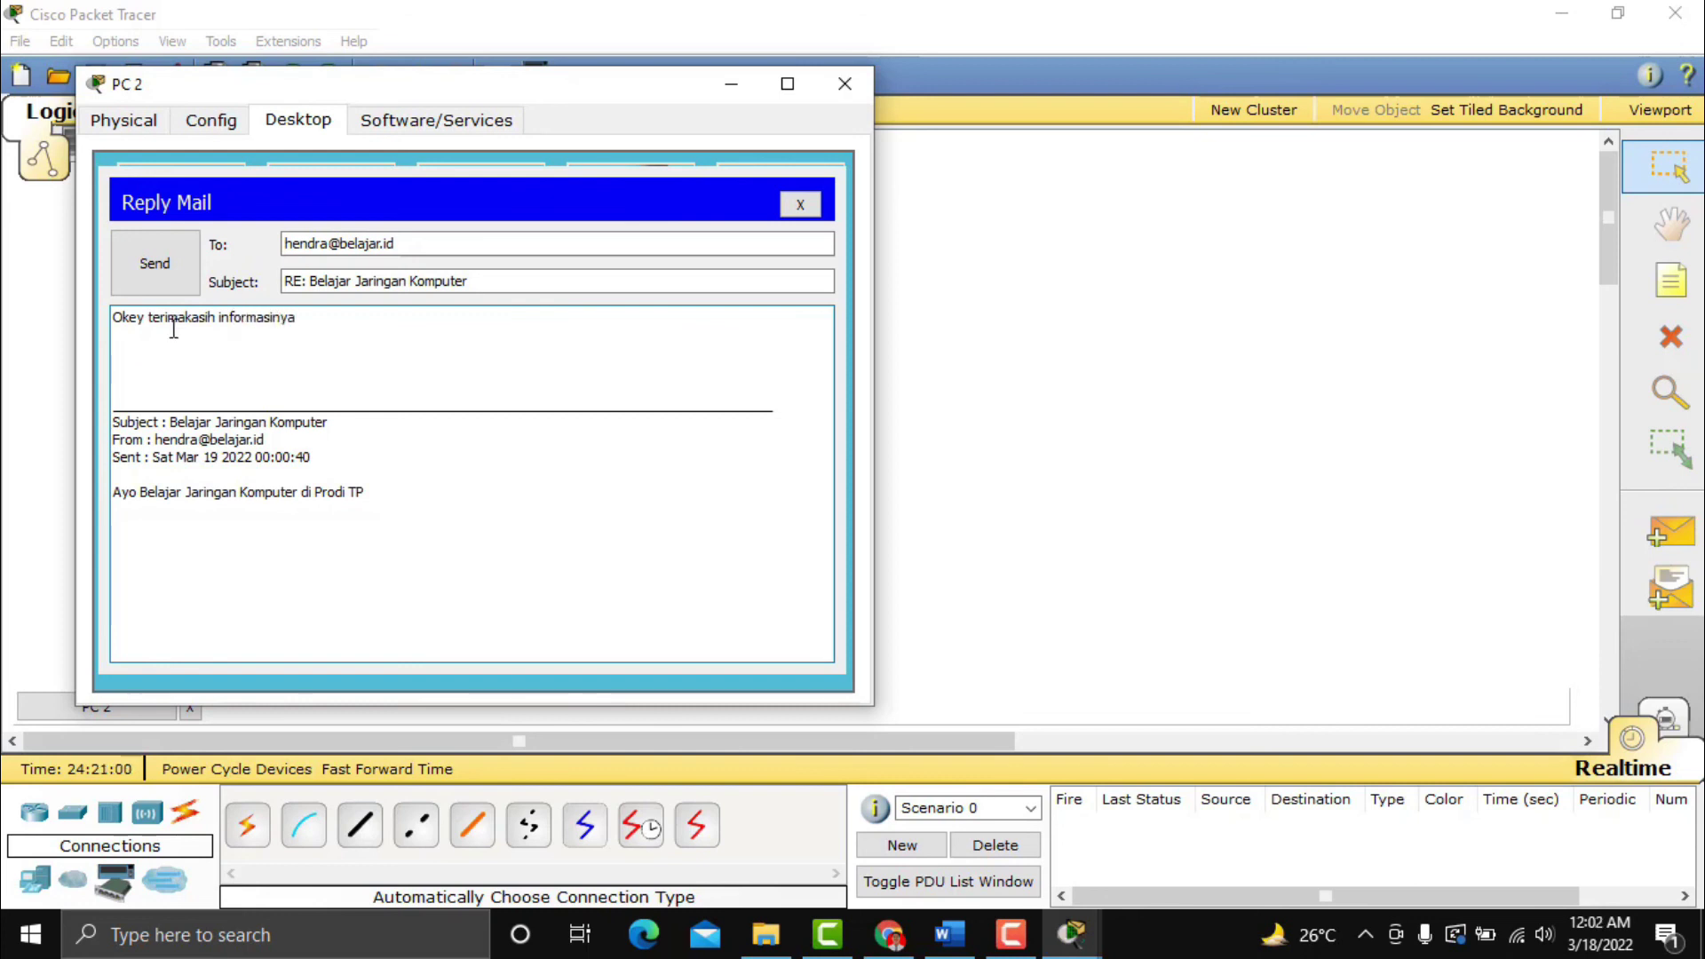
left_click(156, 282)
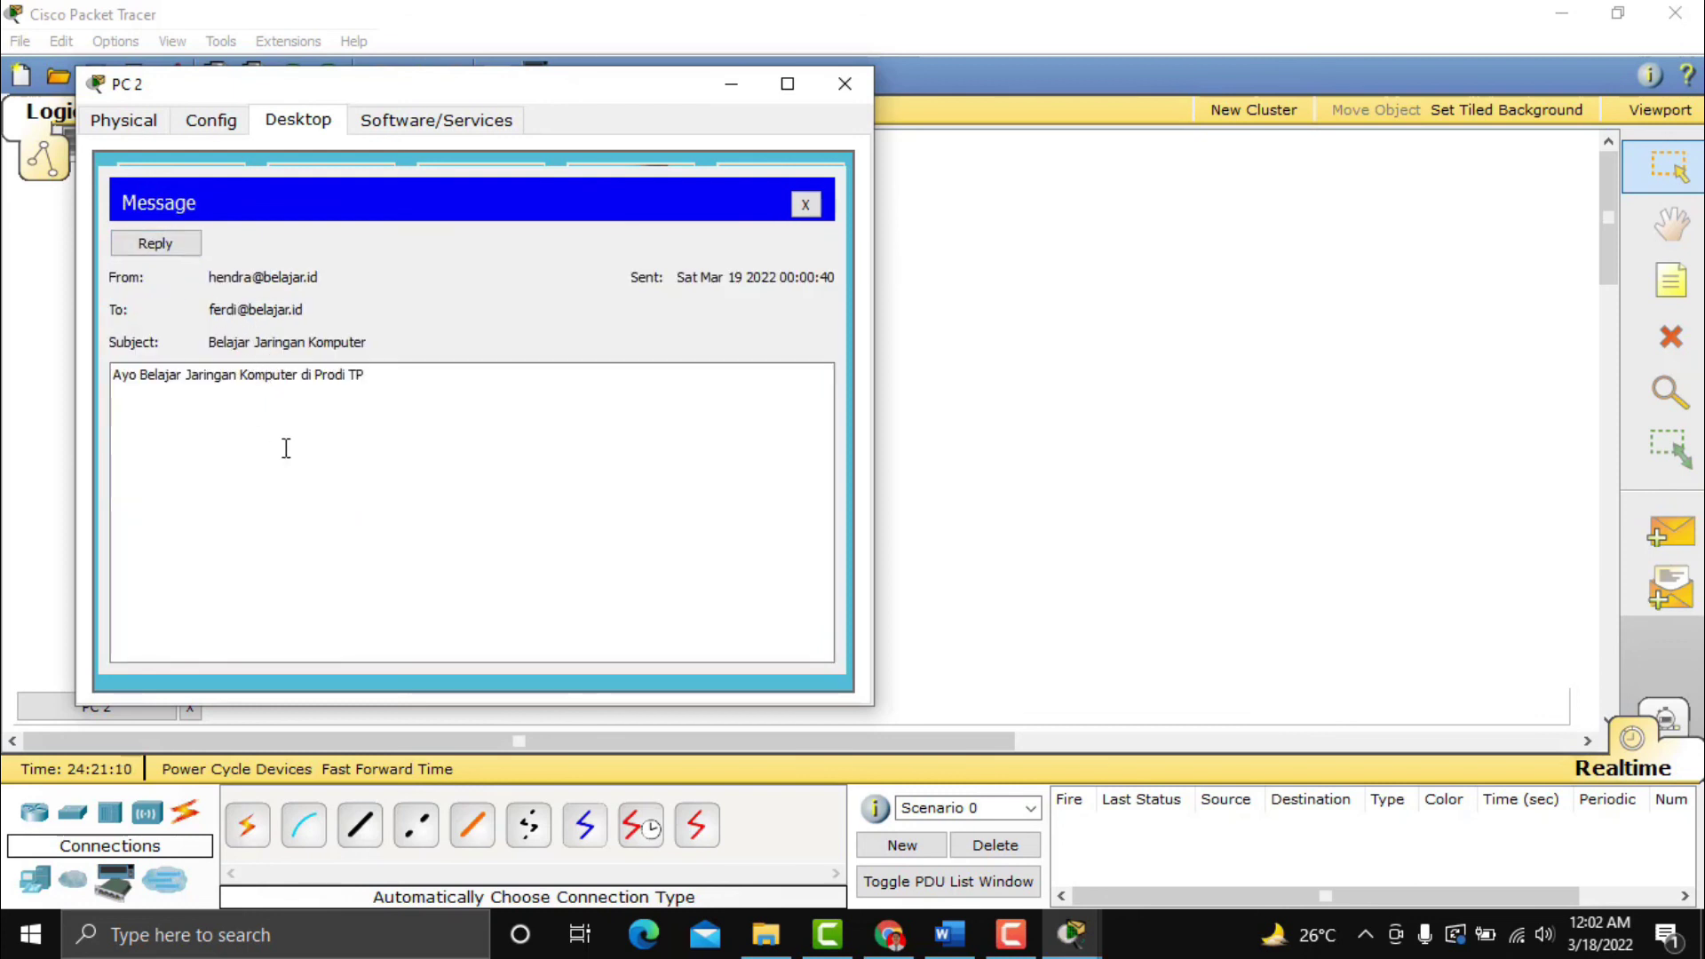
left_click(845, 83)
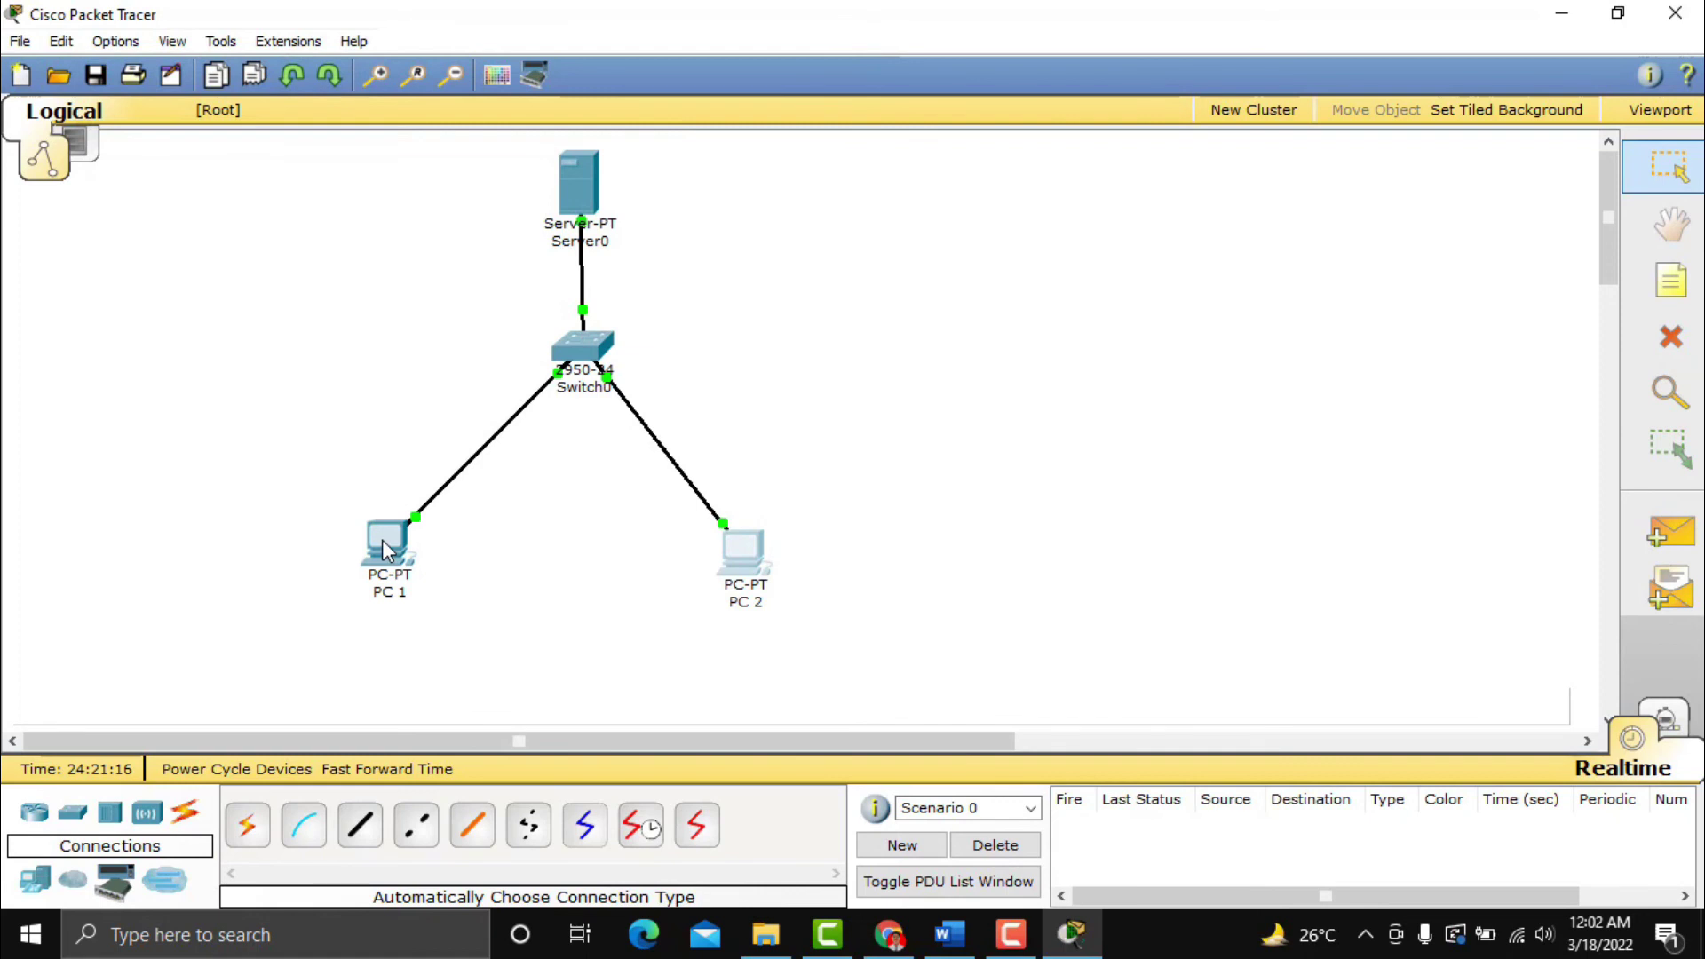
Receive mail in PC 1's e-mail client, open the "RE: Belajar Jaringan Komputer" reply to read it, and close PC 1.
mouse_move(383, 548)
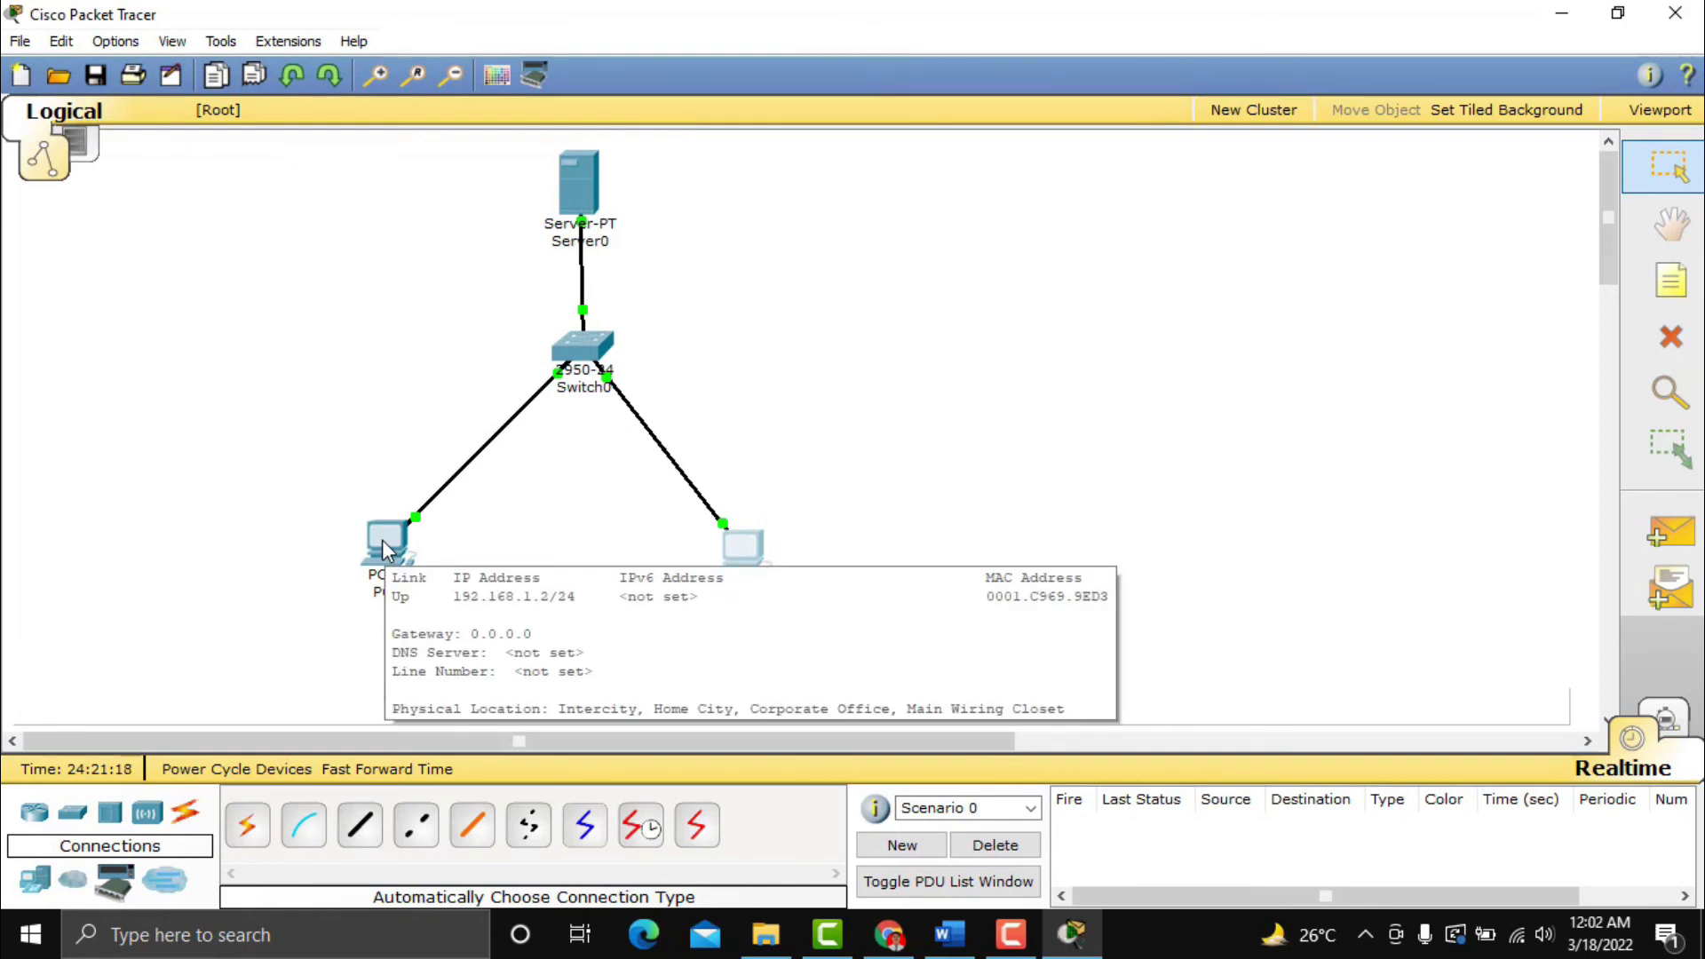
left_click(384, 547)
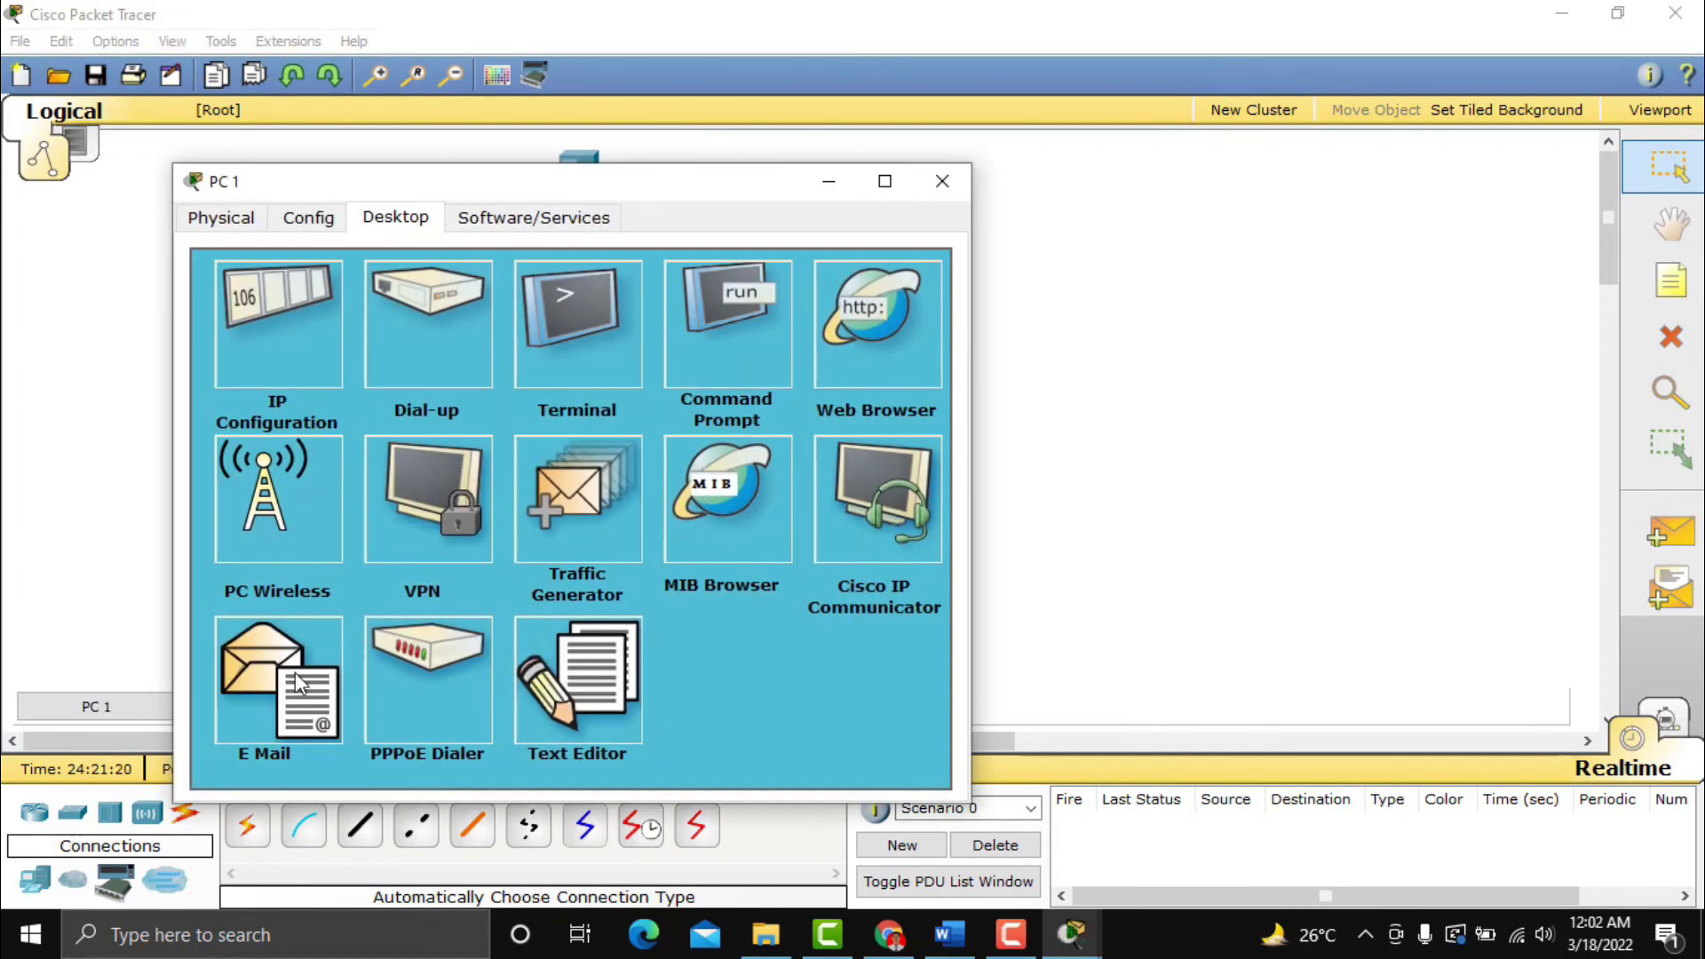
left_click(297, 684)
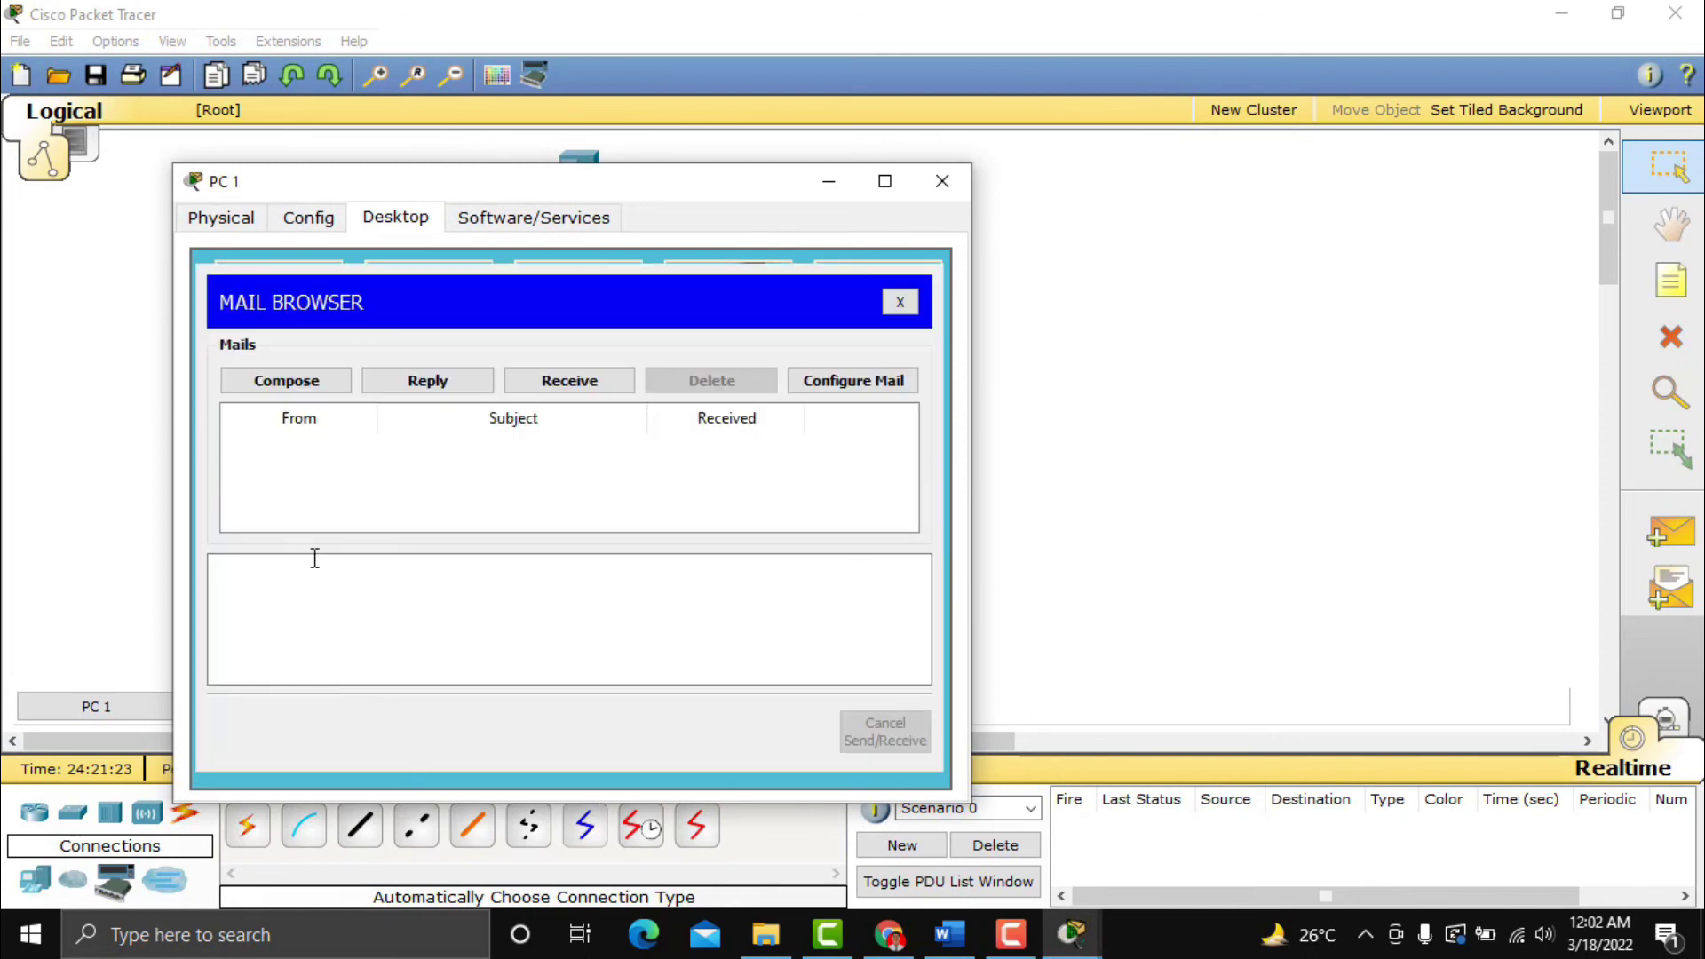
left_click(568, 381)
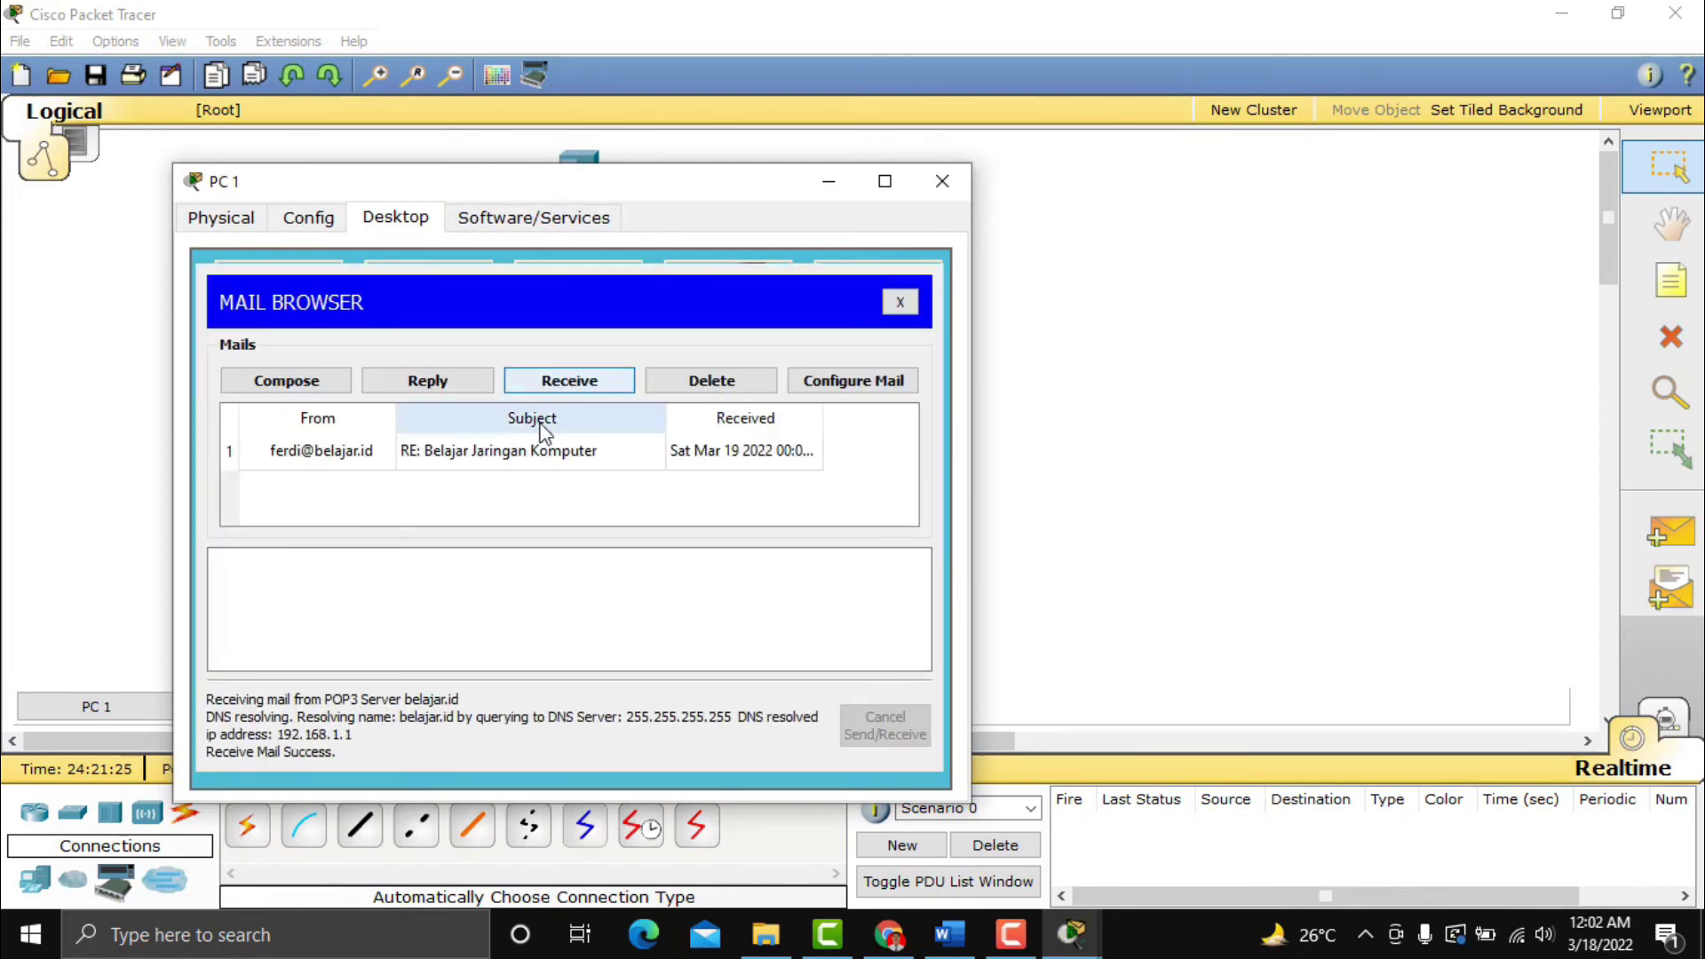
left_click(323, 456)
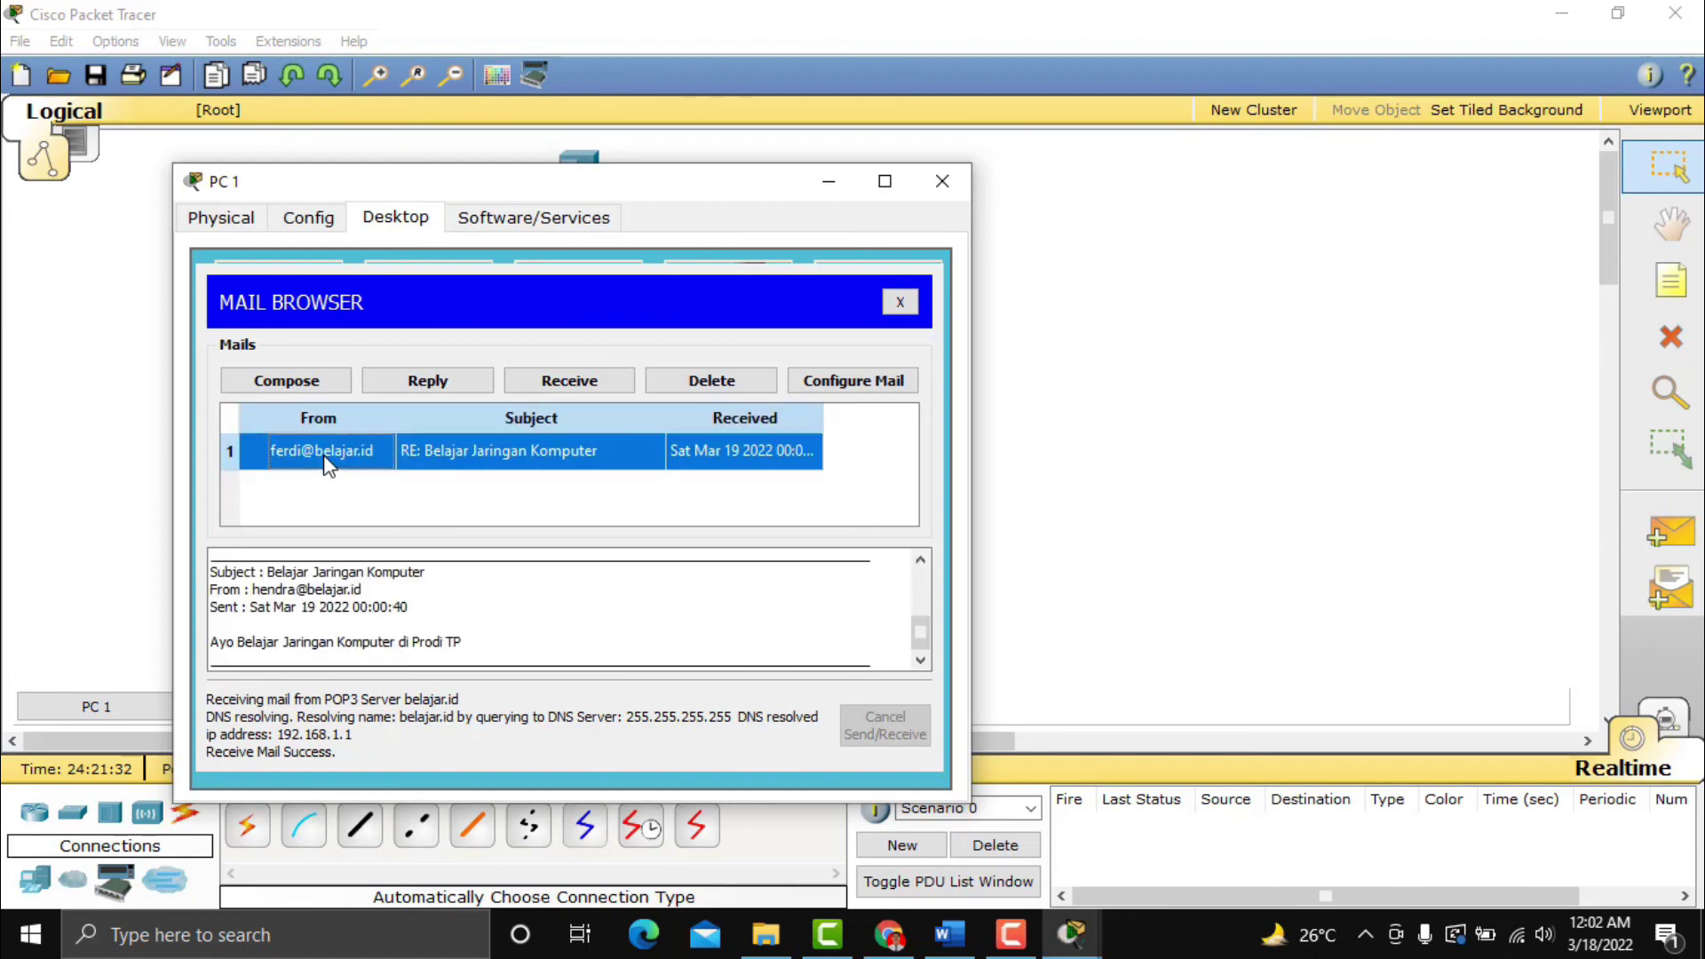
double_click(325, 457)
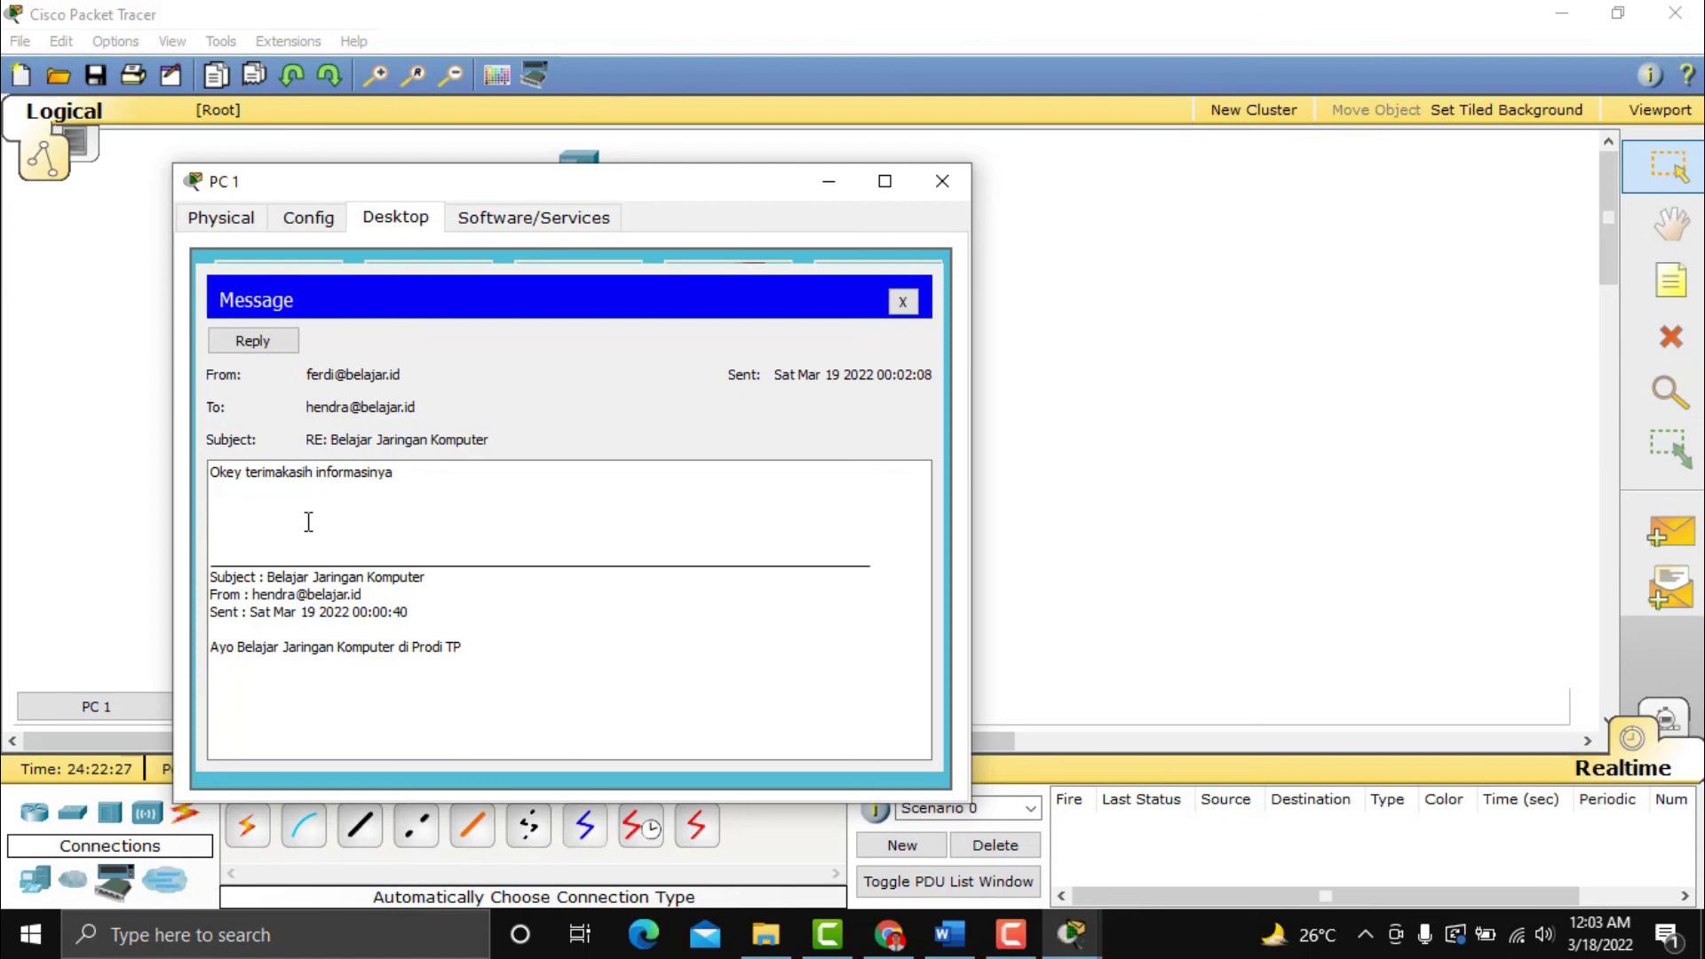
left_click(951, 184)
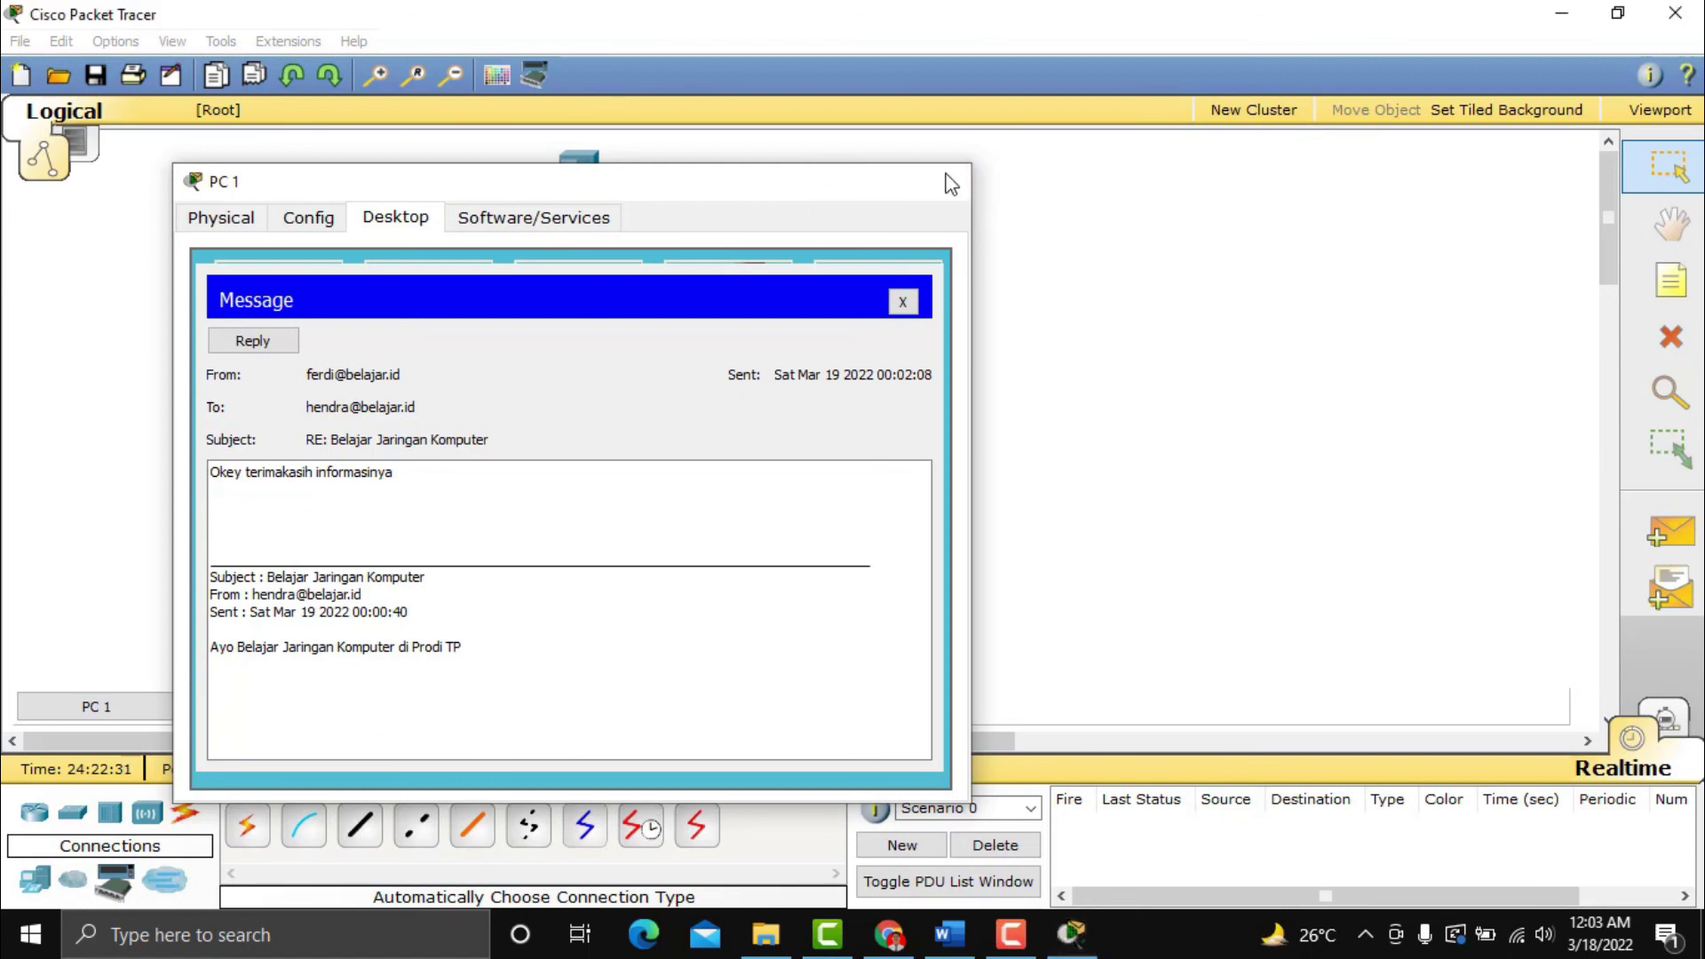